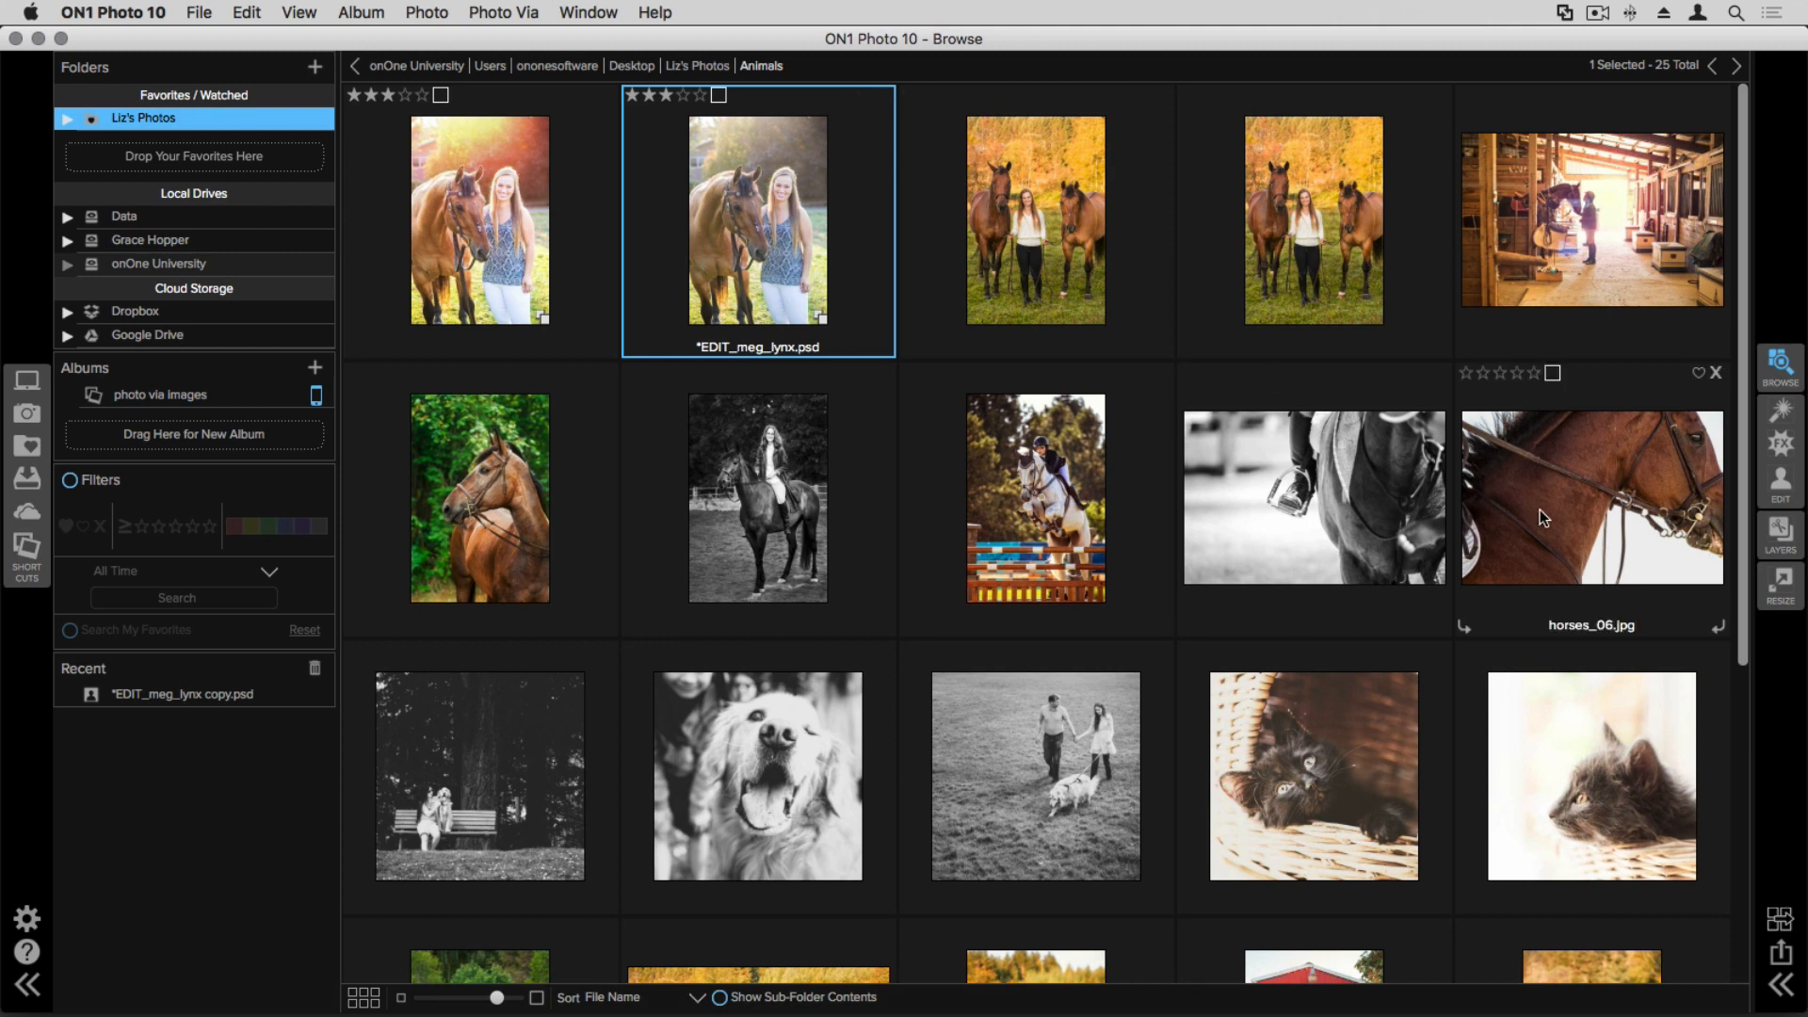
Step: Open a Photoshop-format copy of the selected photo in Effects and add a Color Enhancer filter with Auto turned off
click(1776, 453)
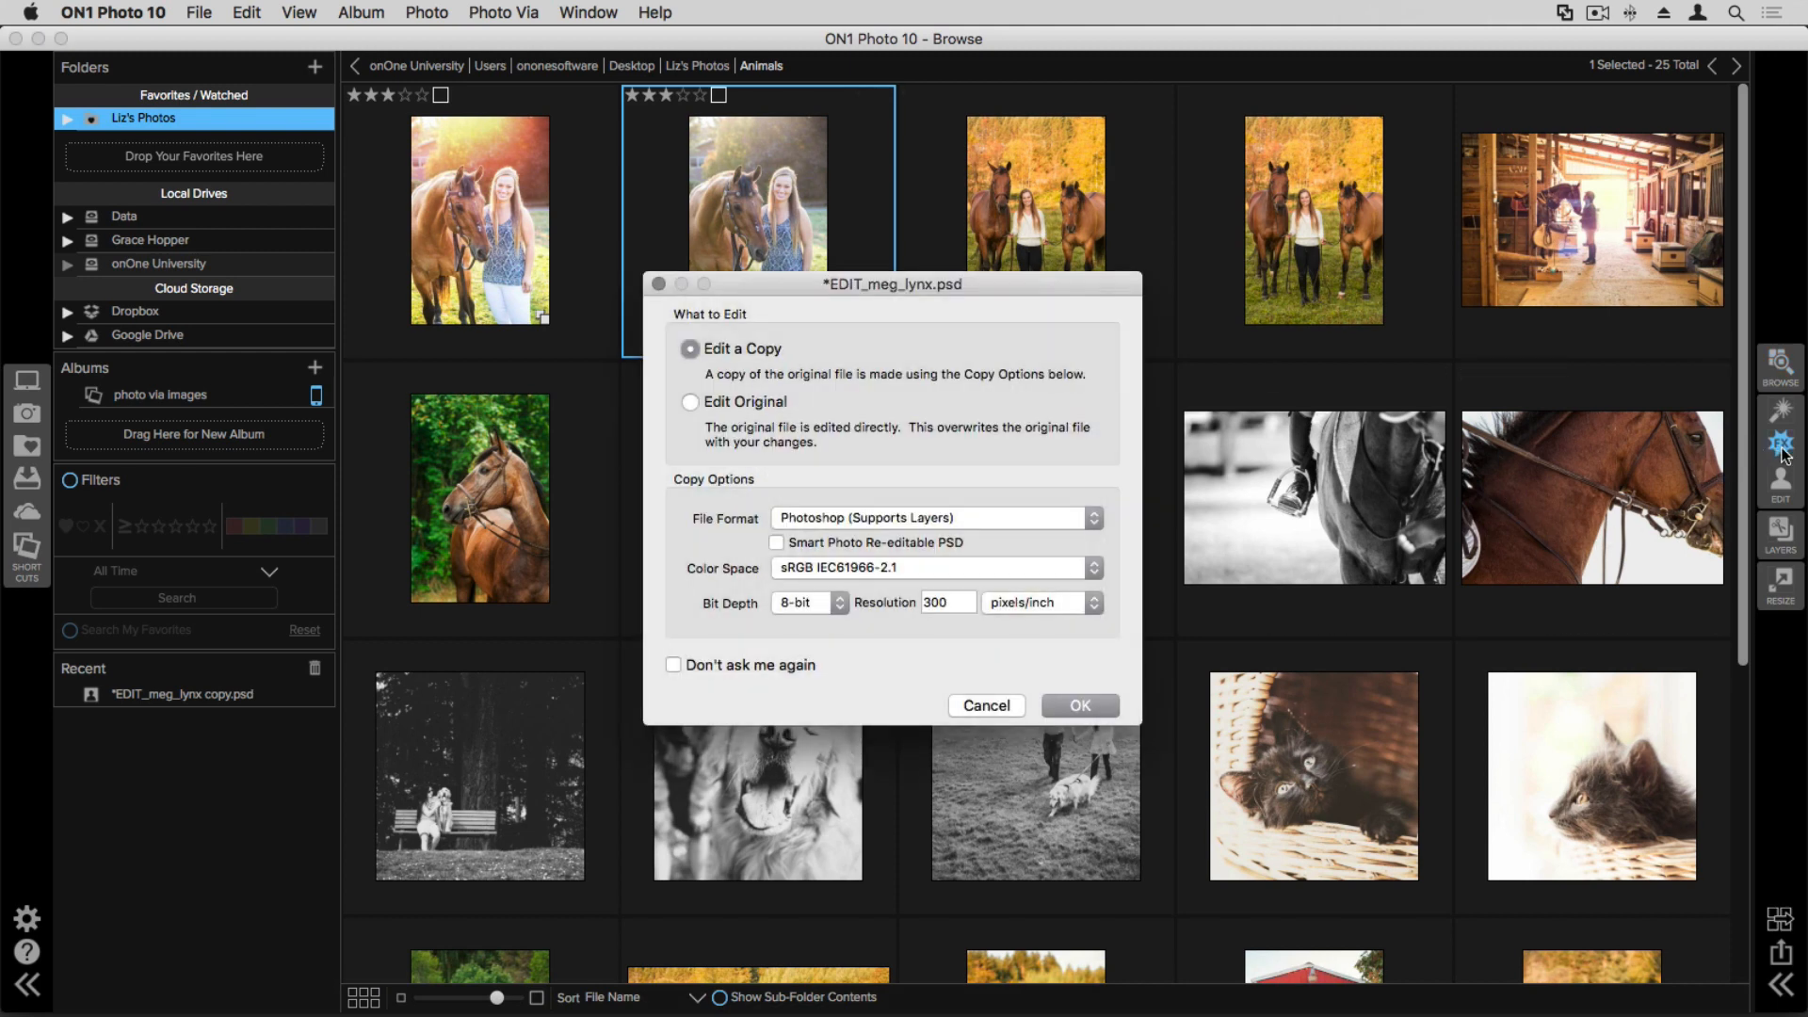
click(1073, 704)
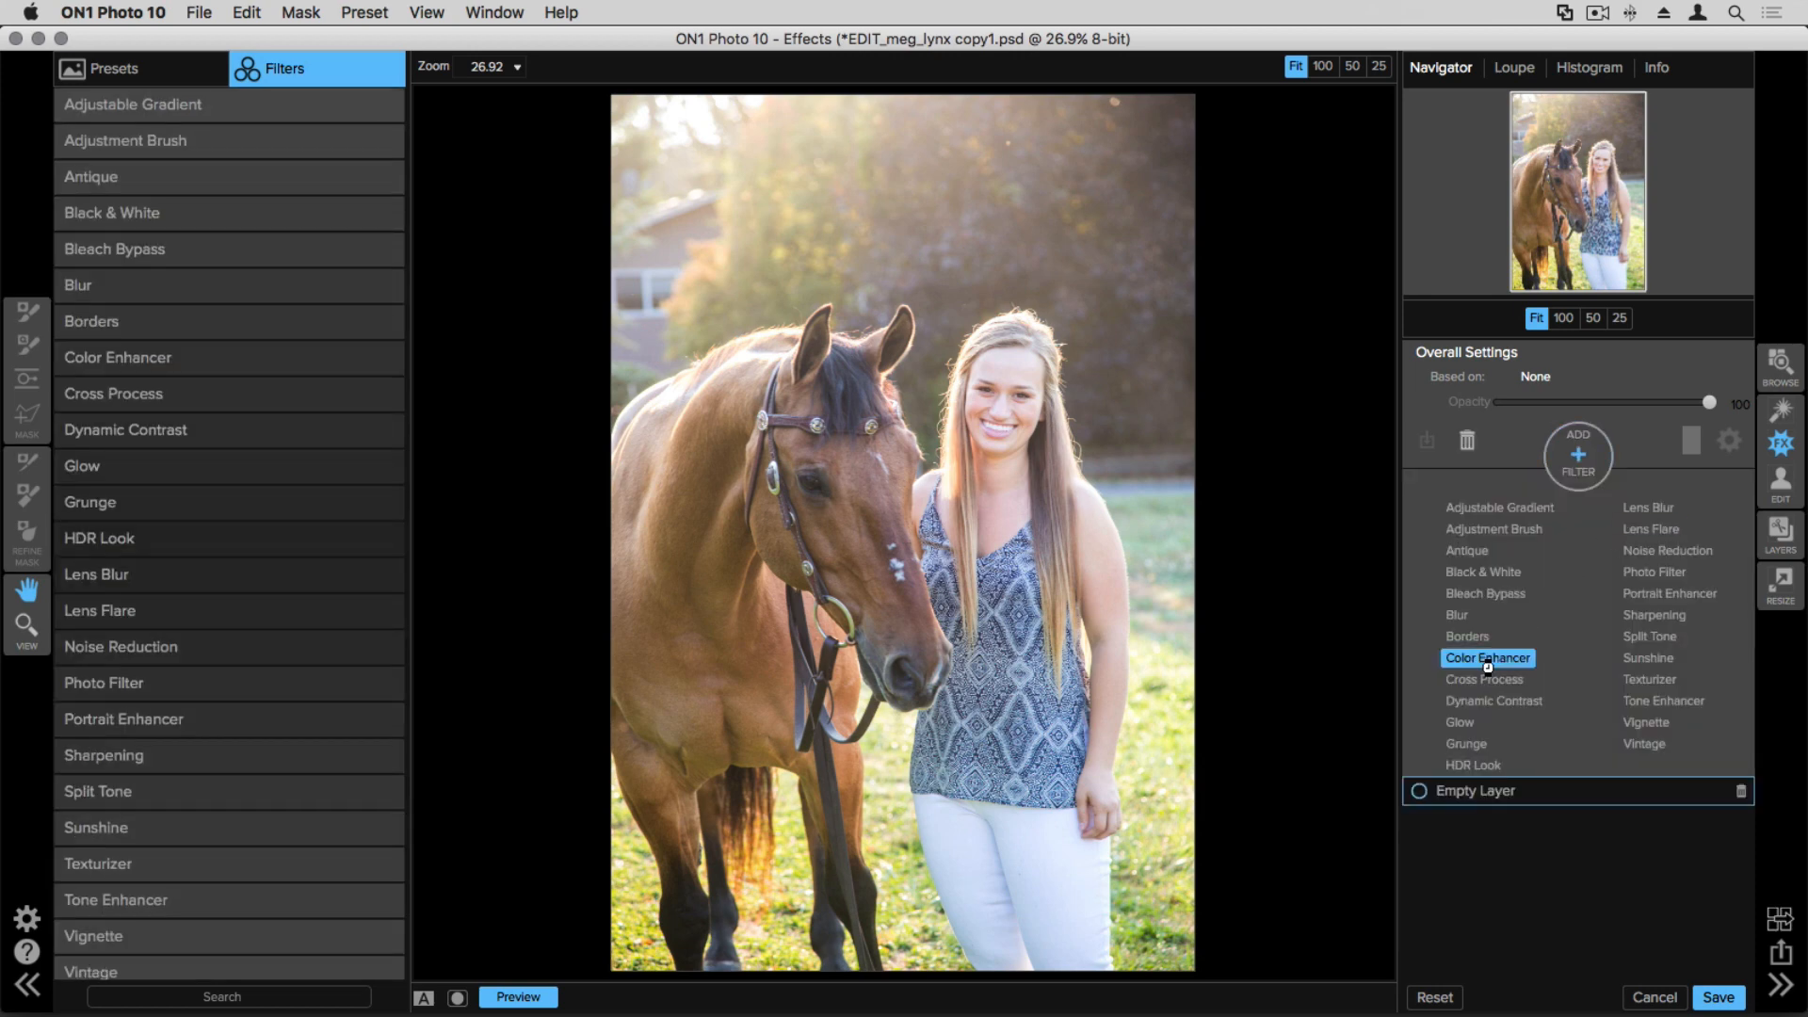
click(1488, 659)
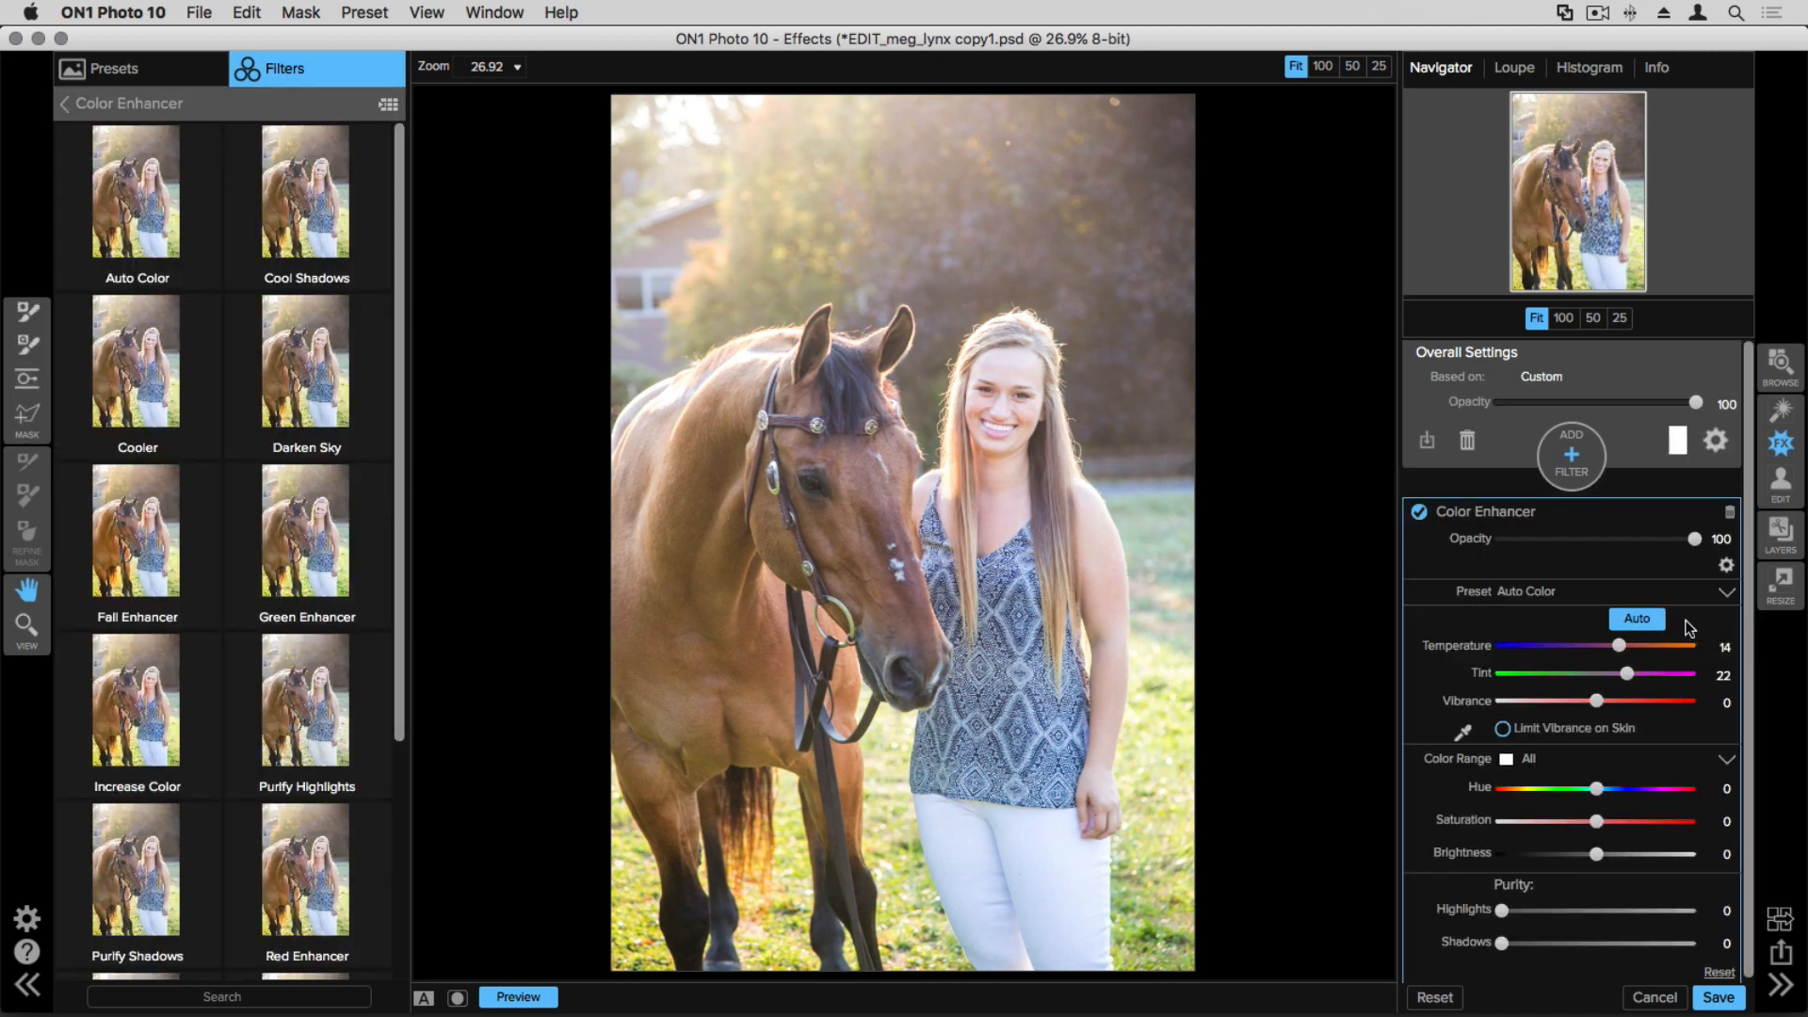
click(1648, 624)
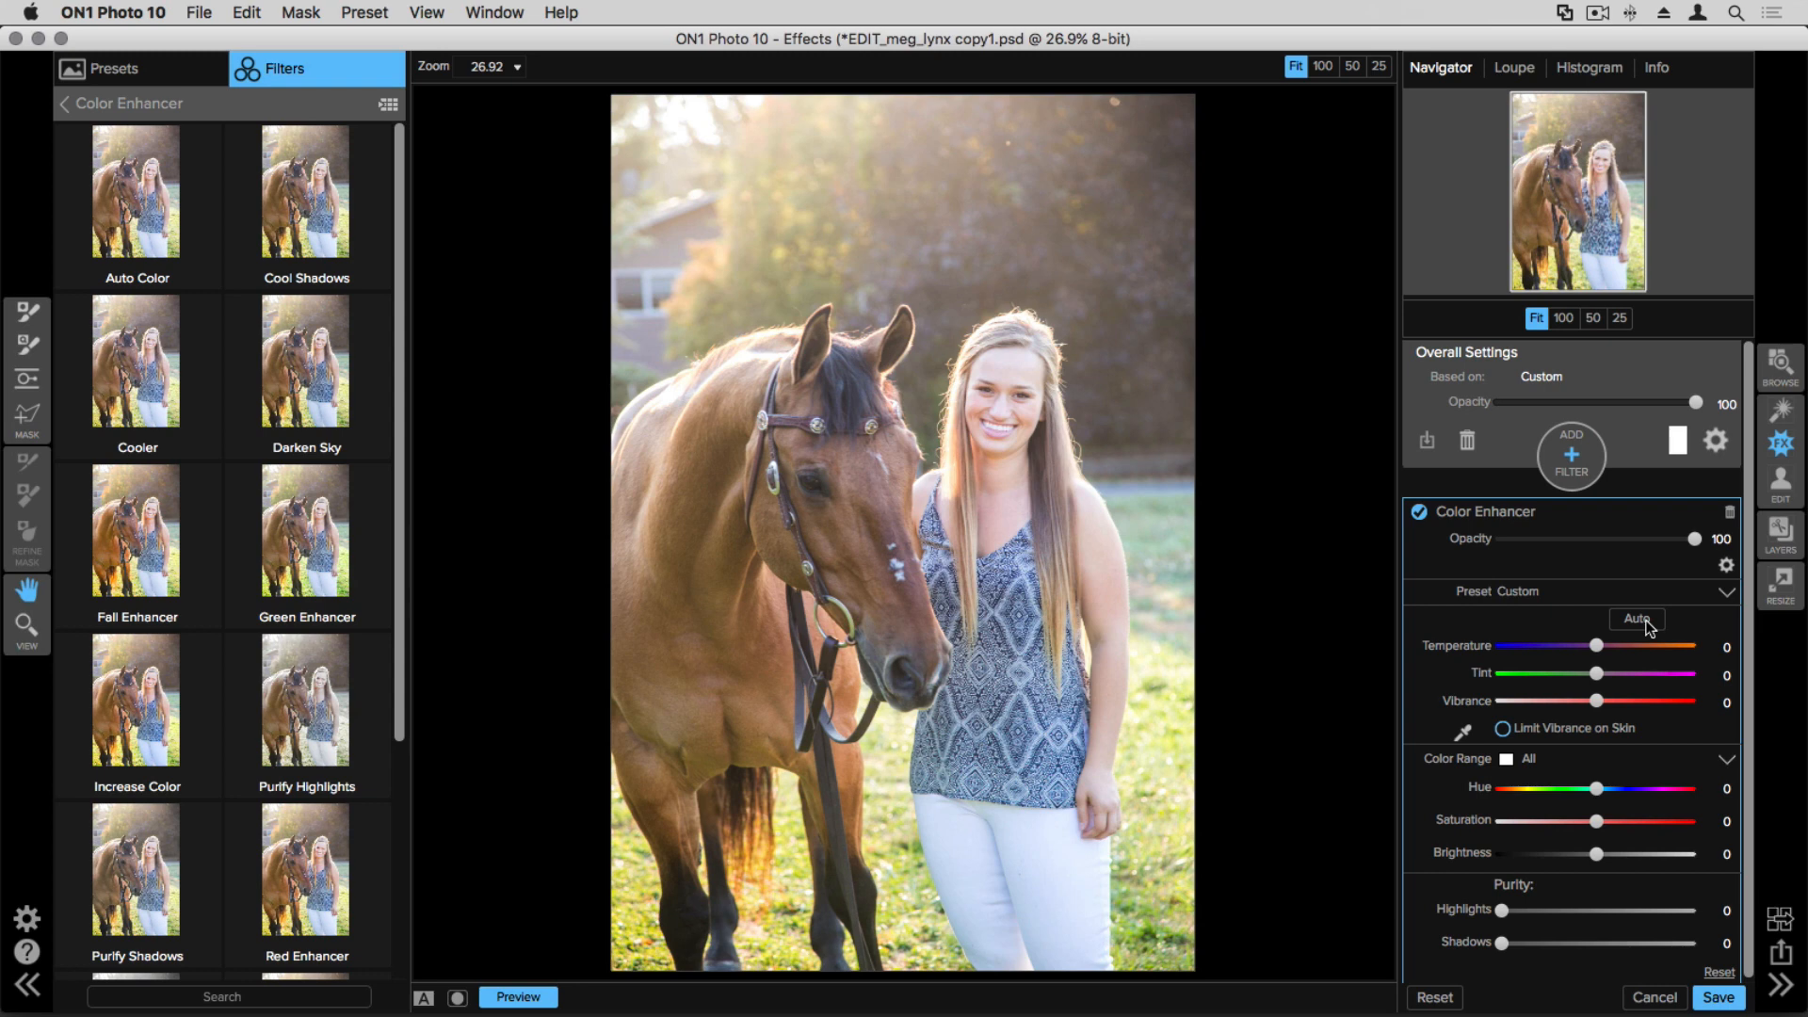
Step: For Color Enhancer's Yellow range, set hue to -65 and brightness to -12, and slightly lower the saturation
scroll(1646, 623, down, 1)
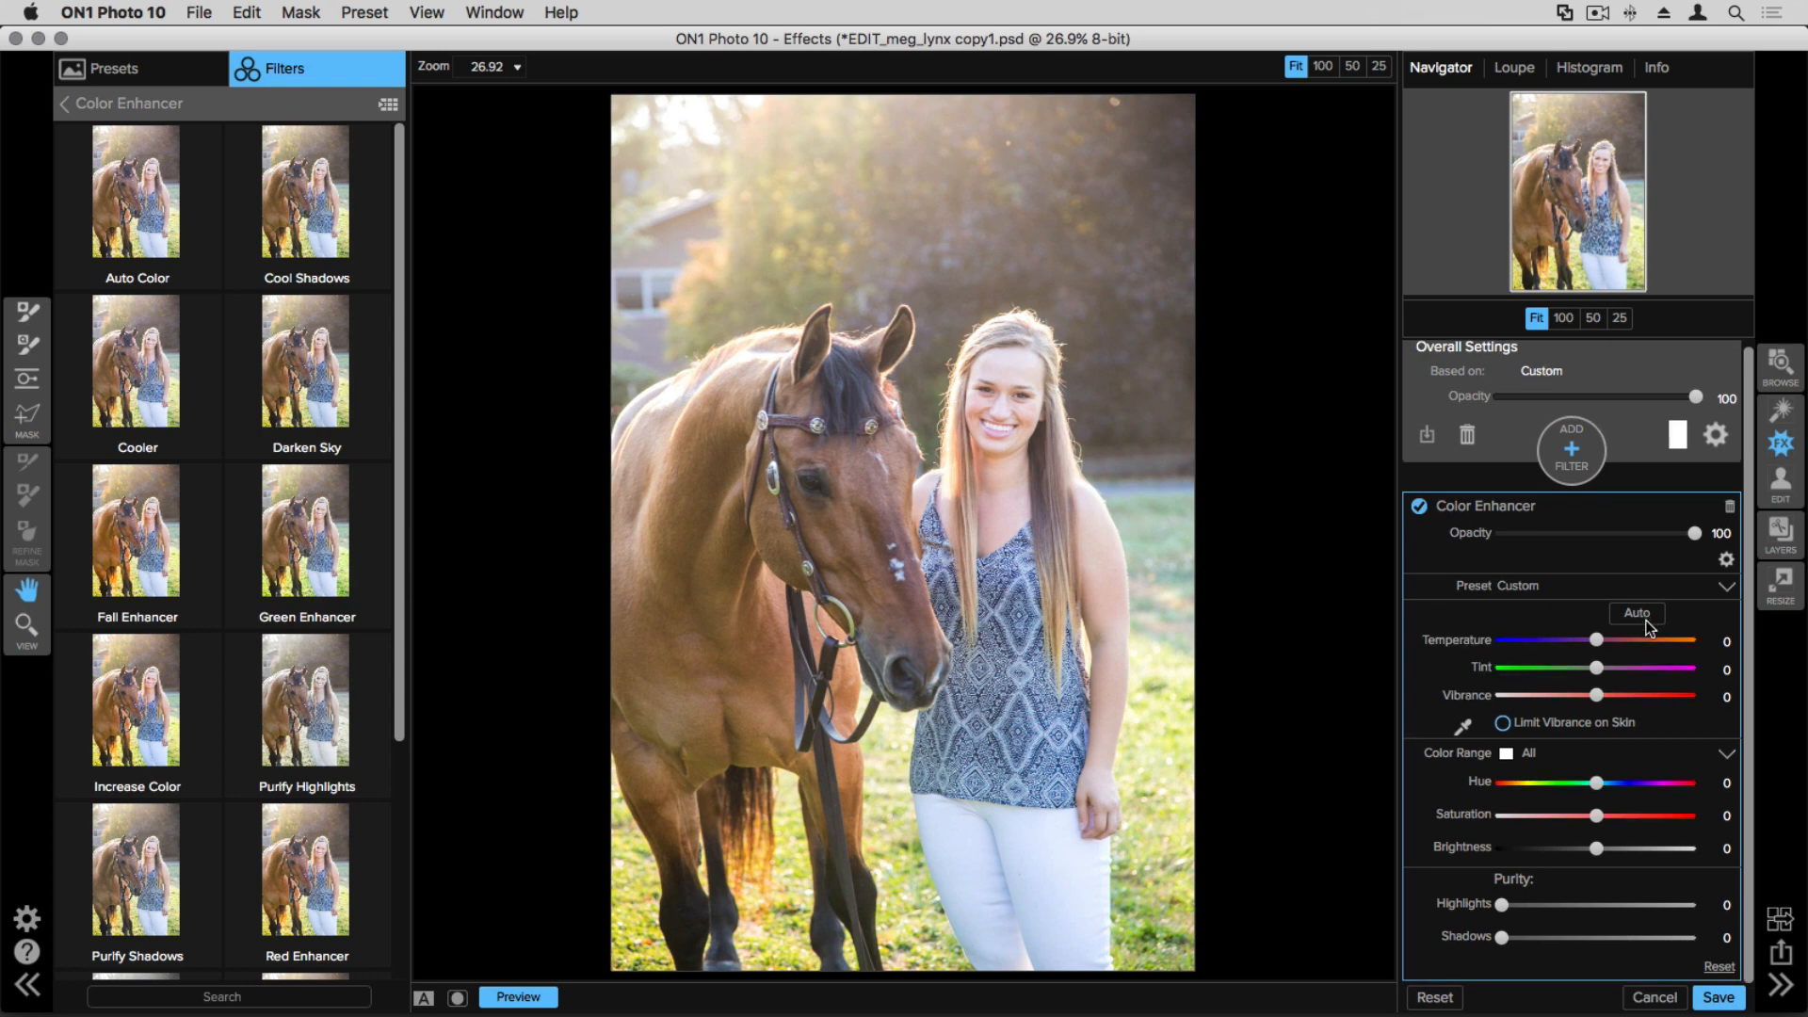
click(1692, 756)
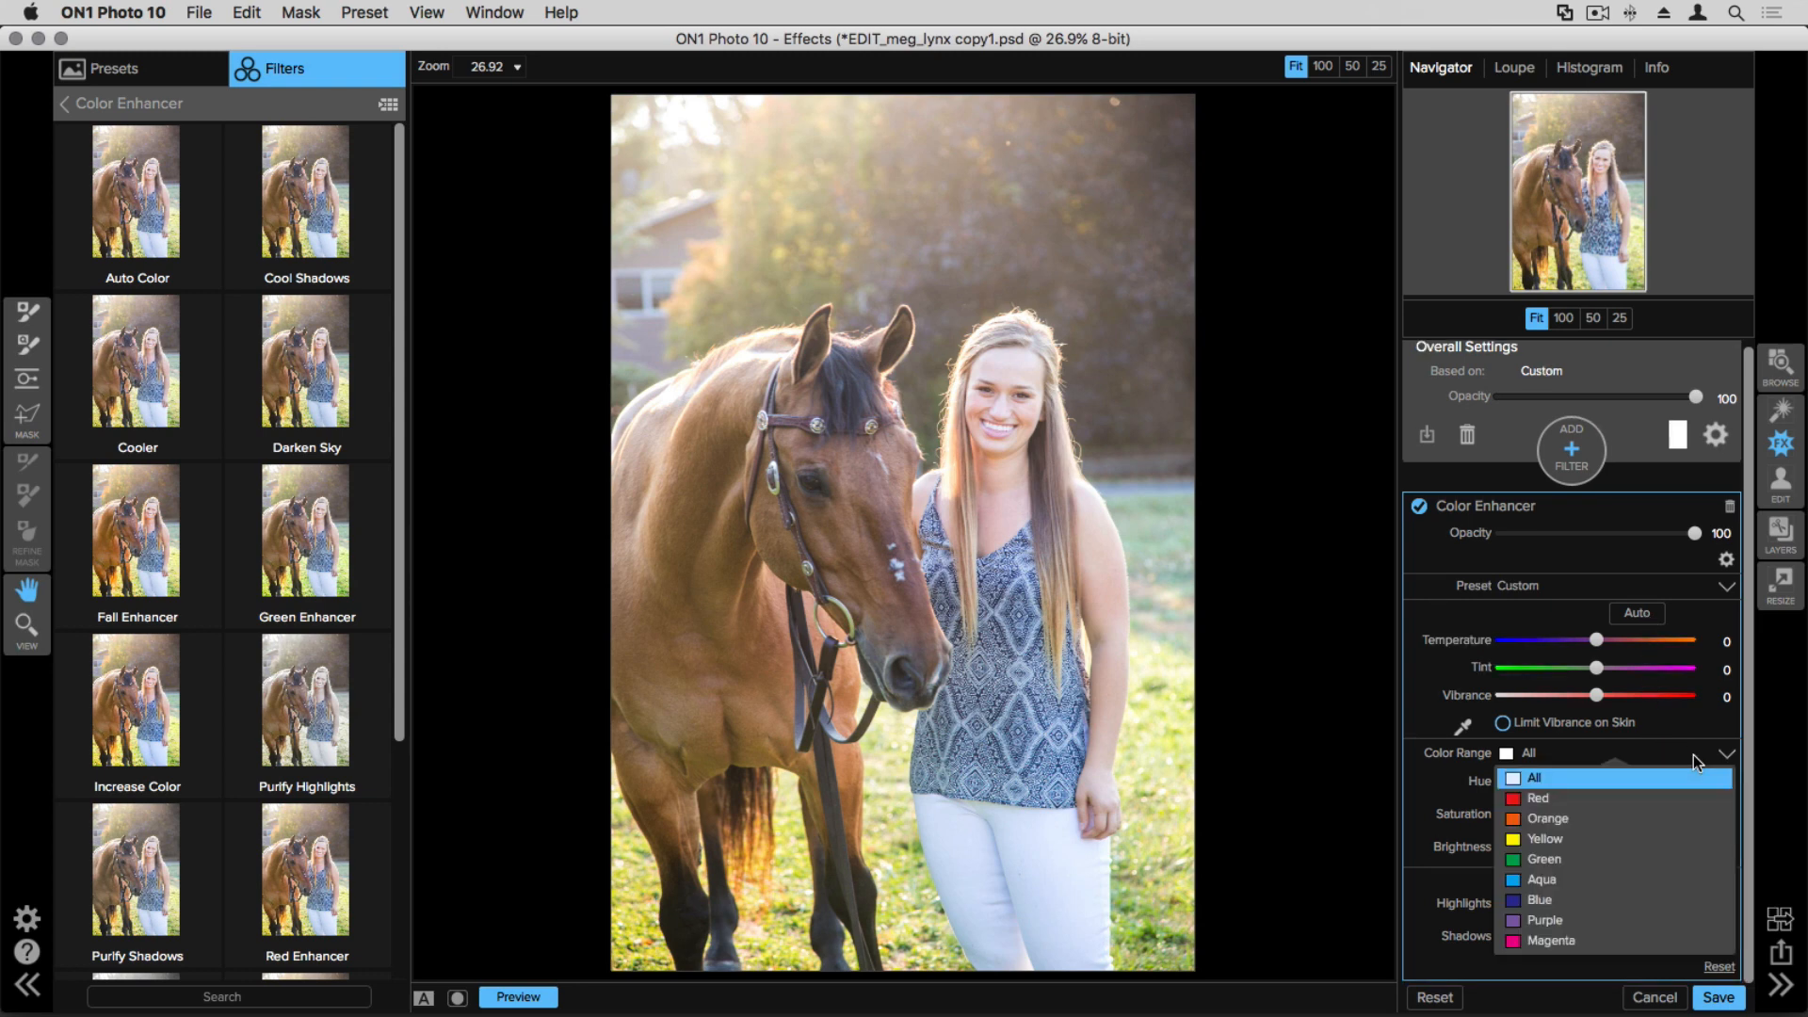
click(1572, 847)
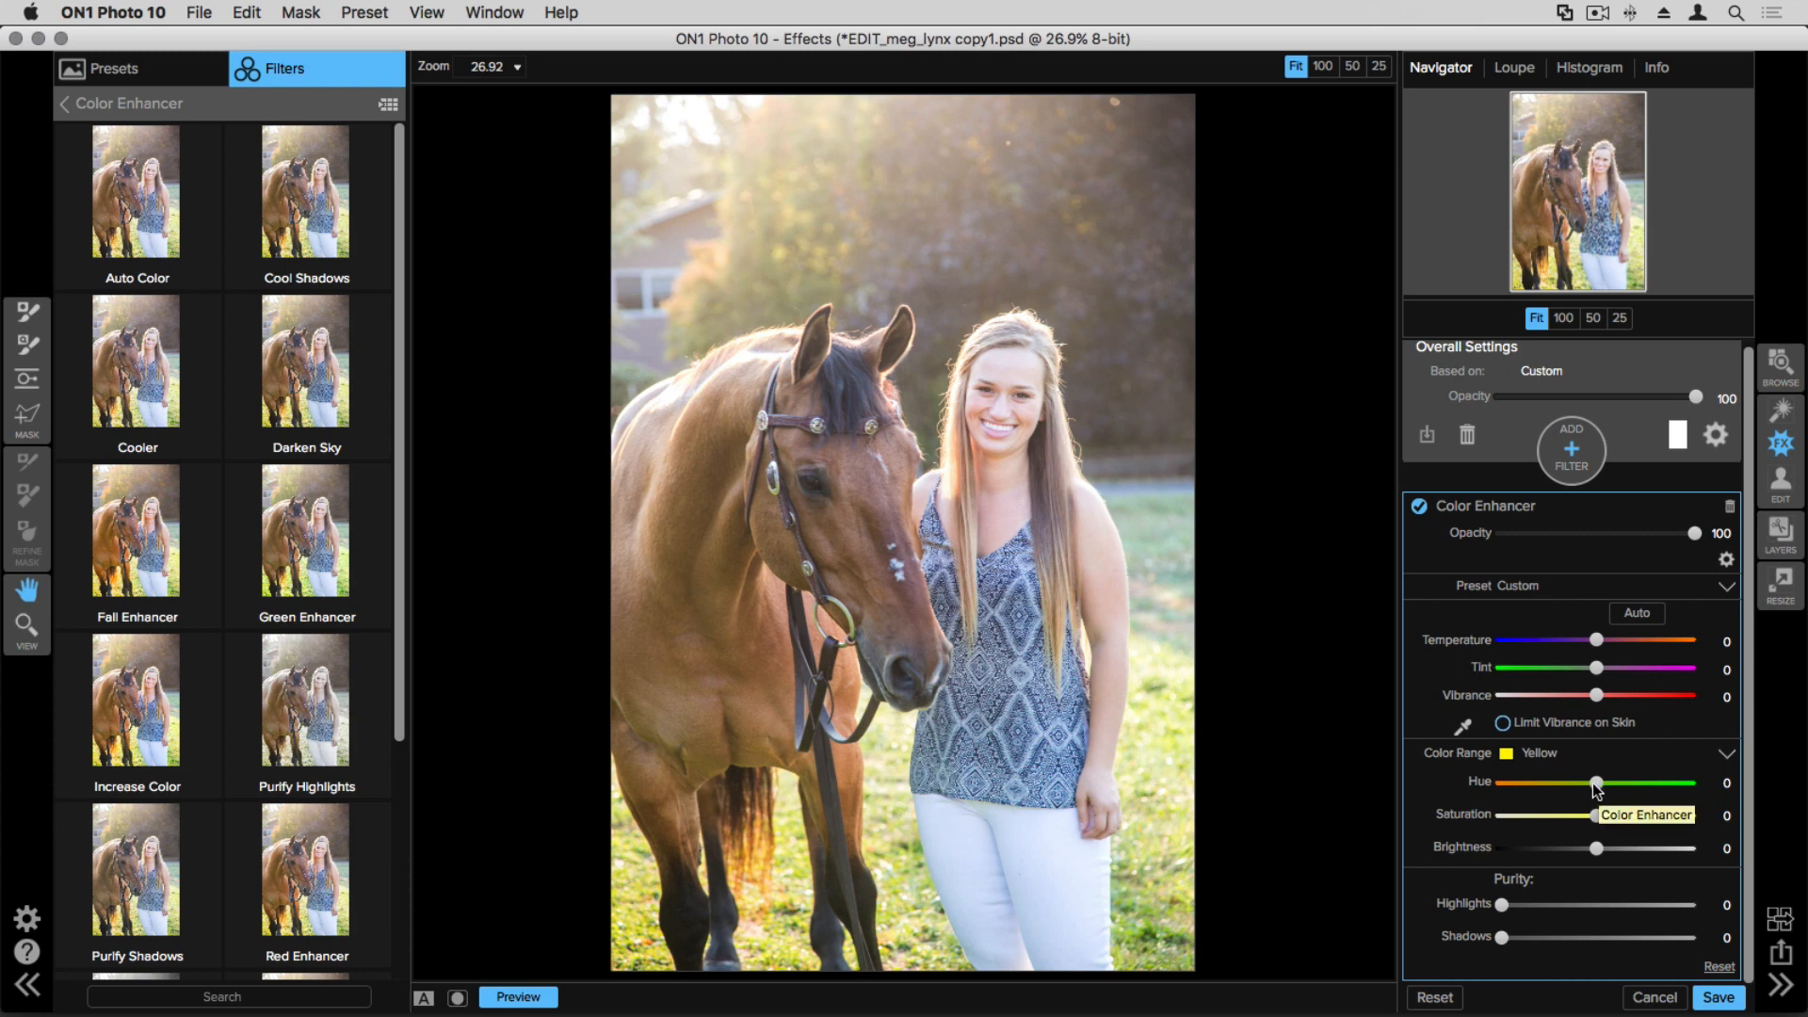
drag(1598, 785, 1512, 784)
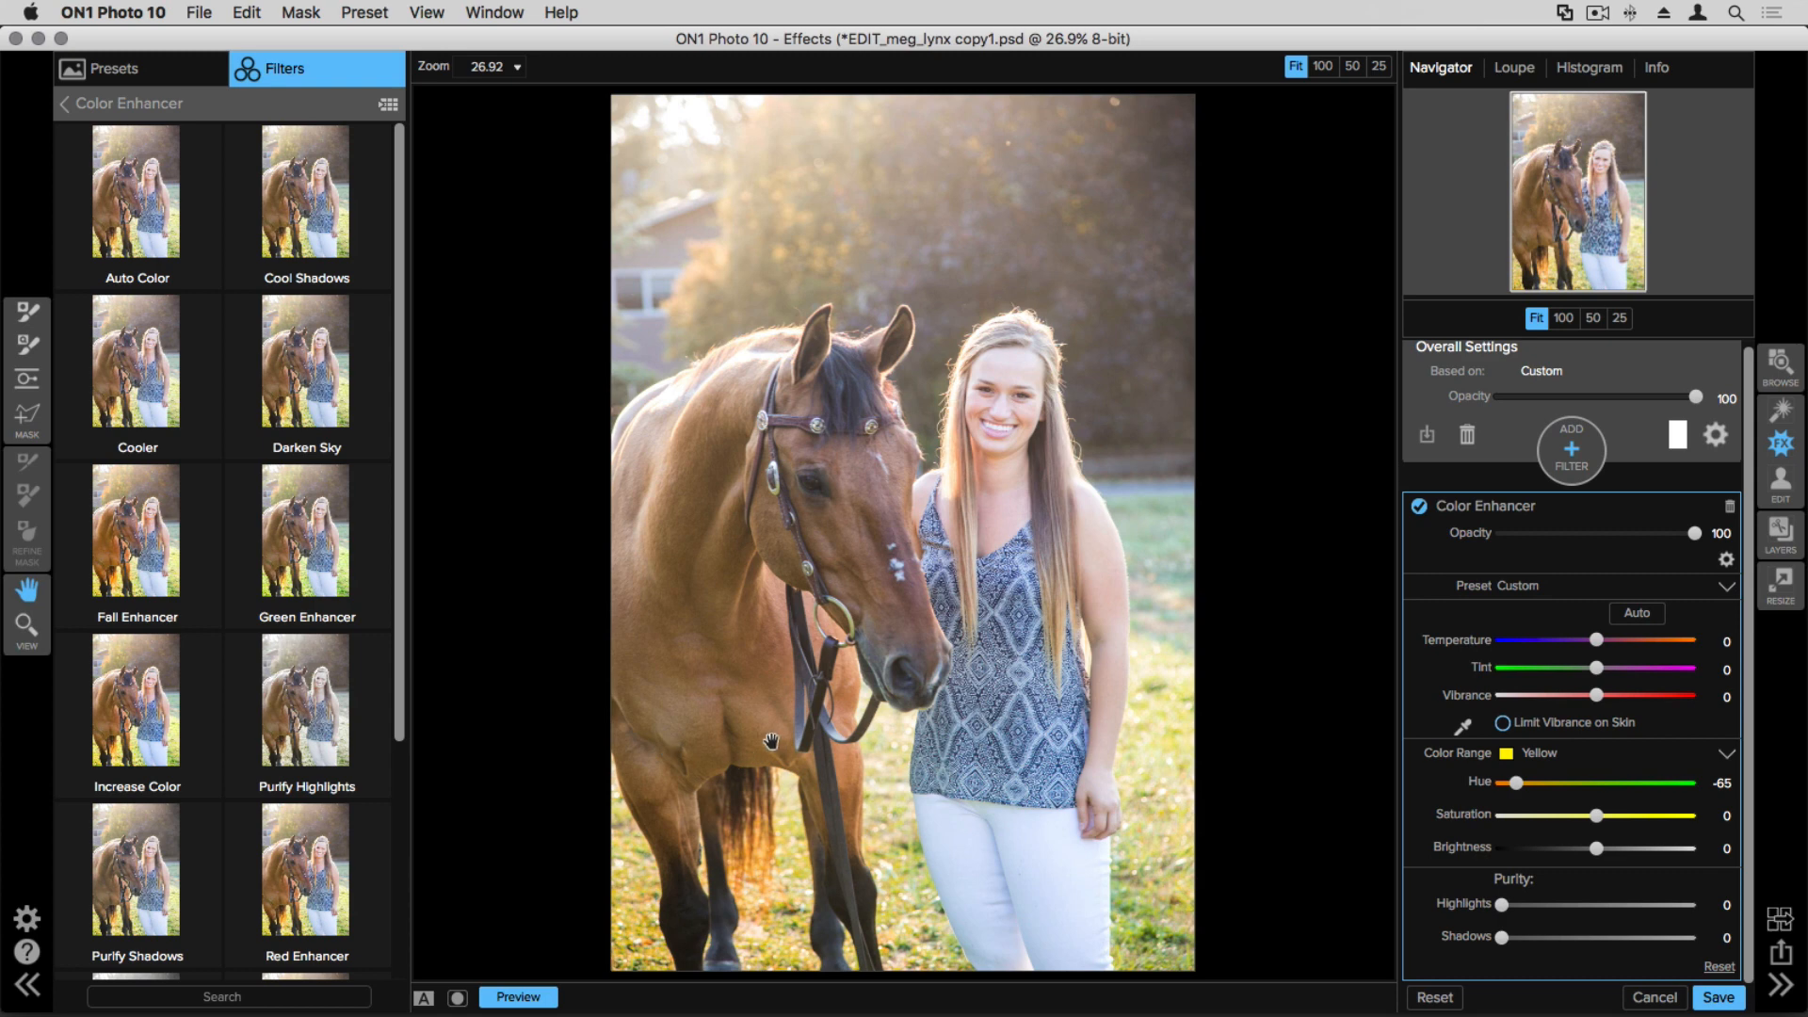
click(1420, 508)
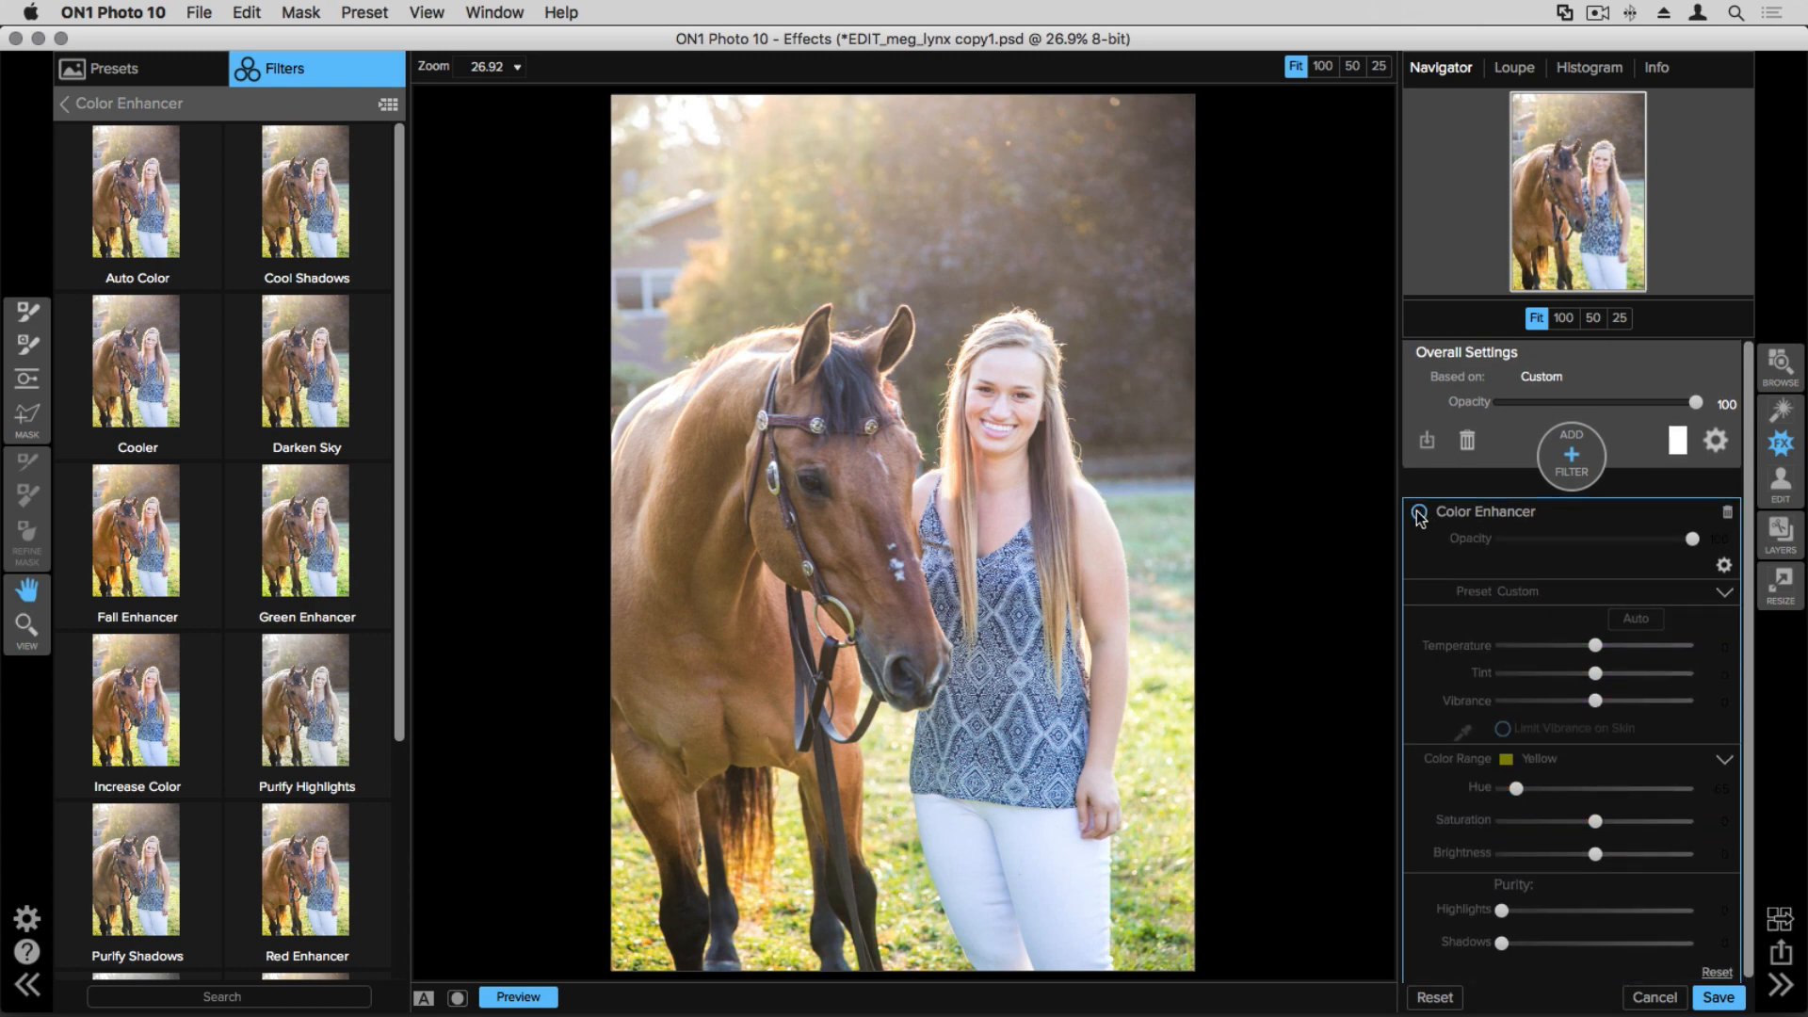
click(1420, 512)
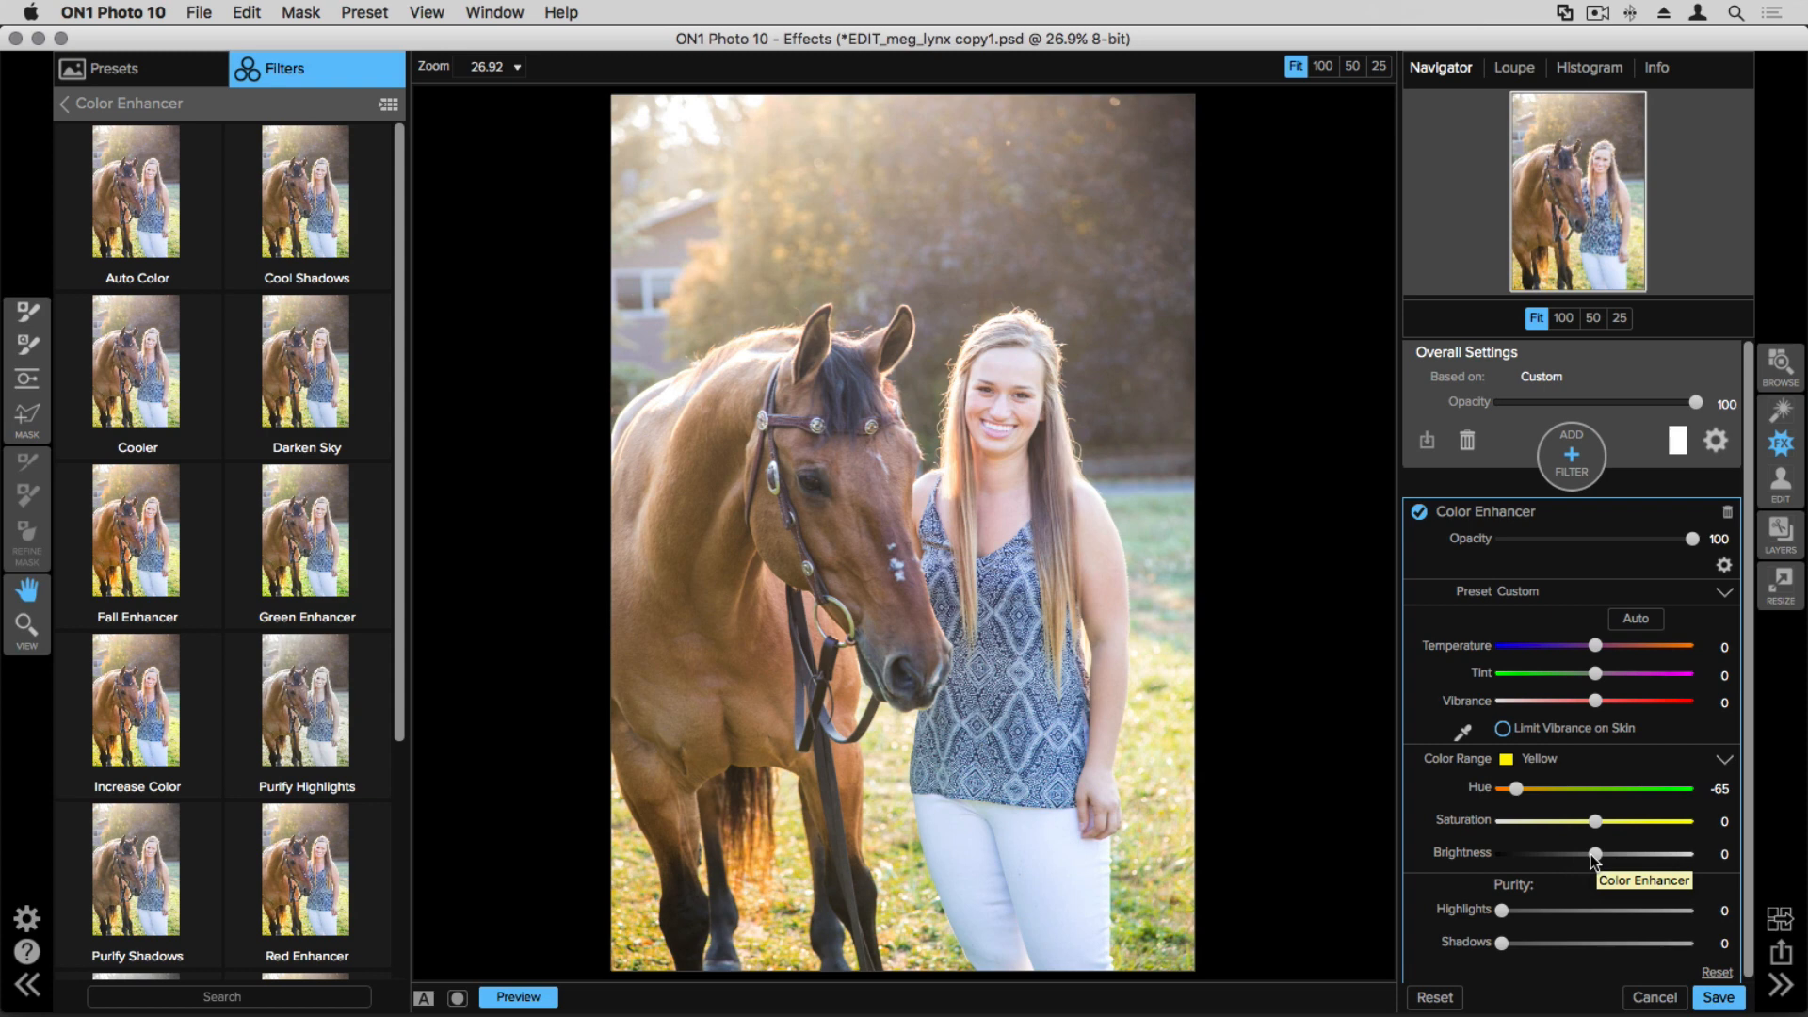
drag(1592, 854, 1569, 860)
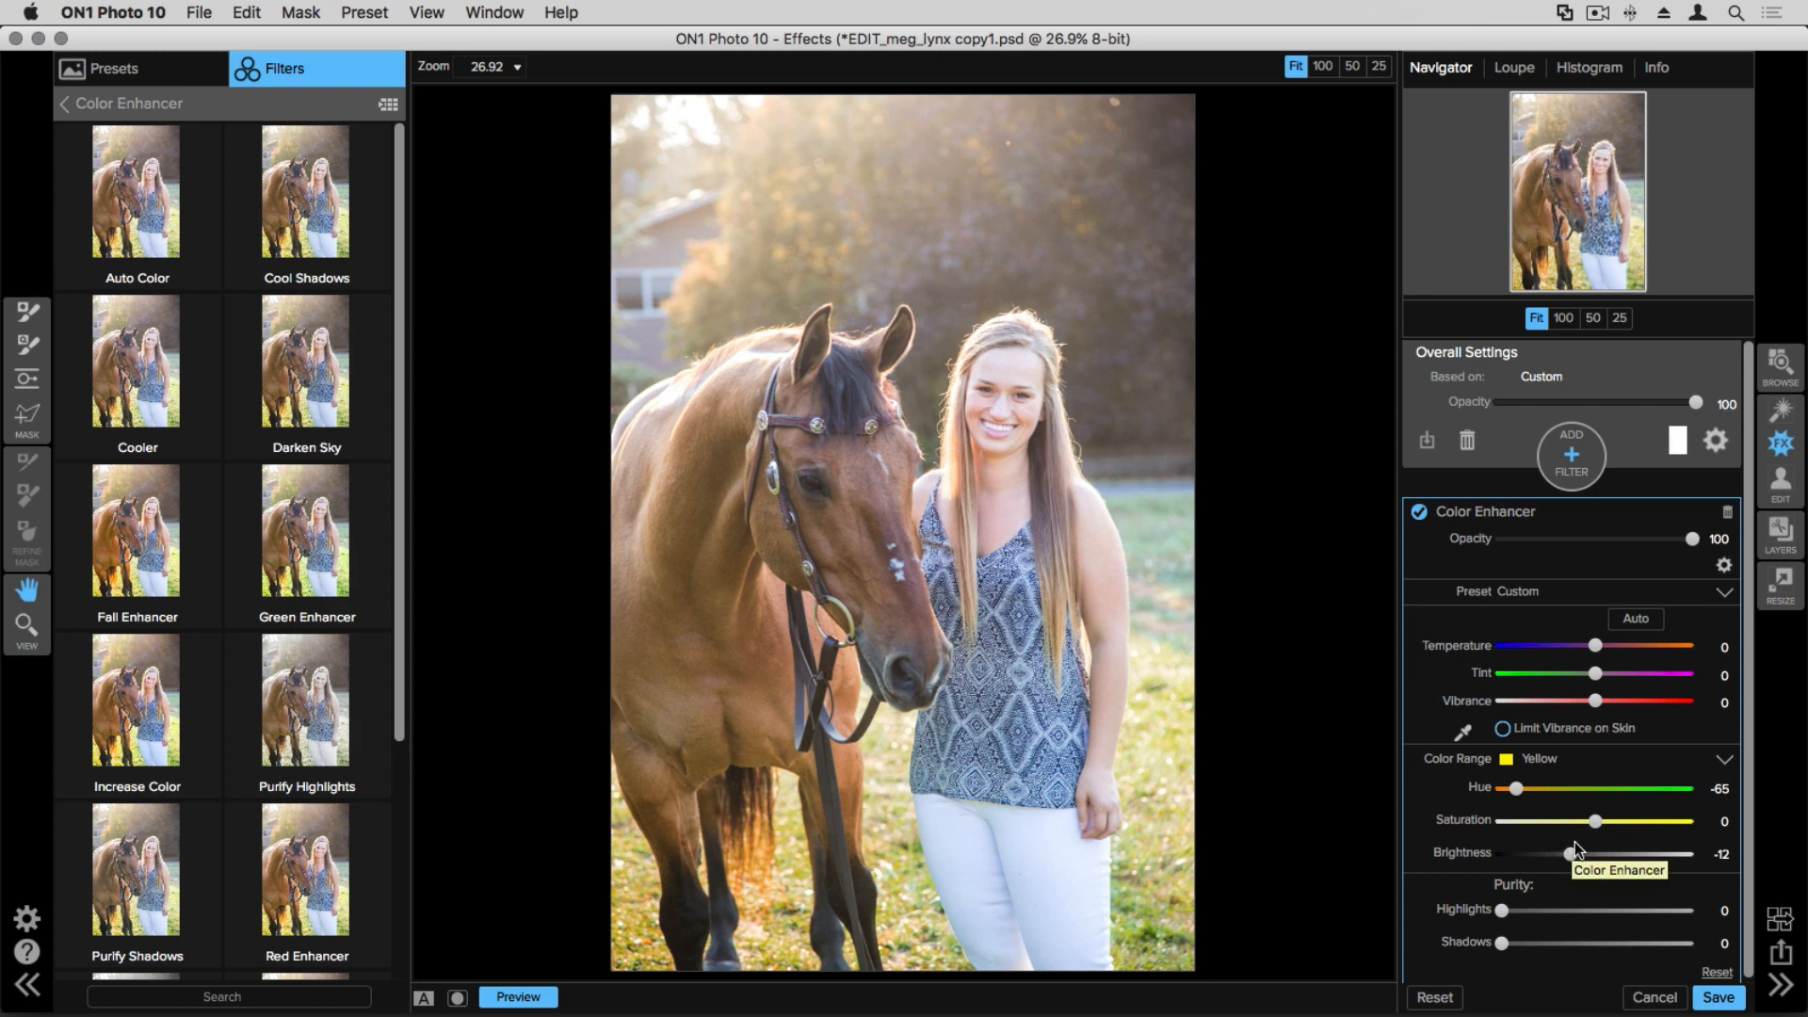
drag(1593, 822, 1574, 828)
Step: For Color Enhancer's Green range, set hue to -9, saturation to -10 and brightness to -7
click(1557, 761)
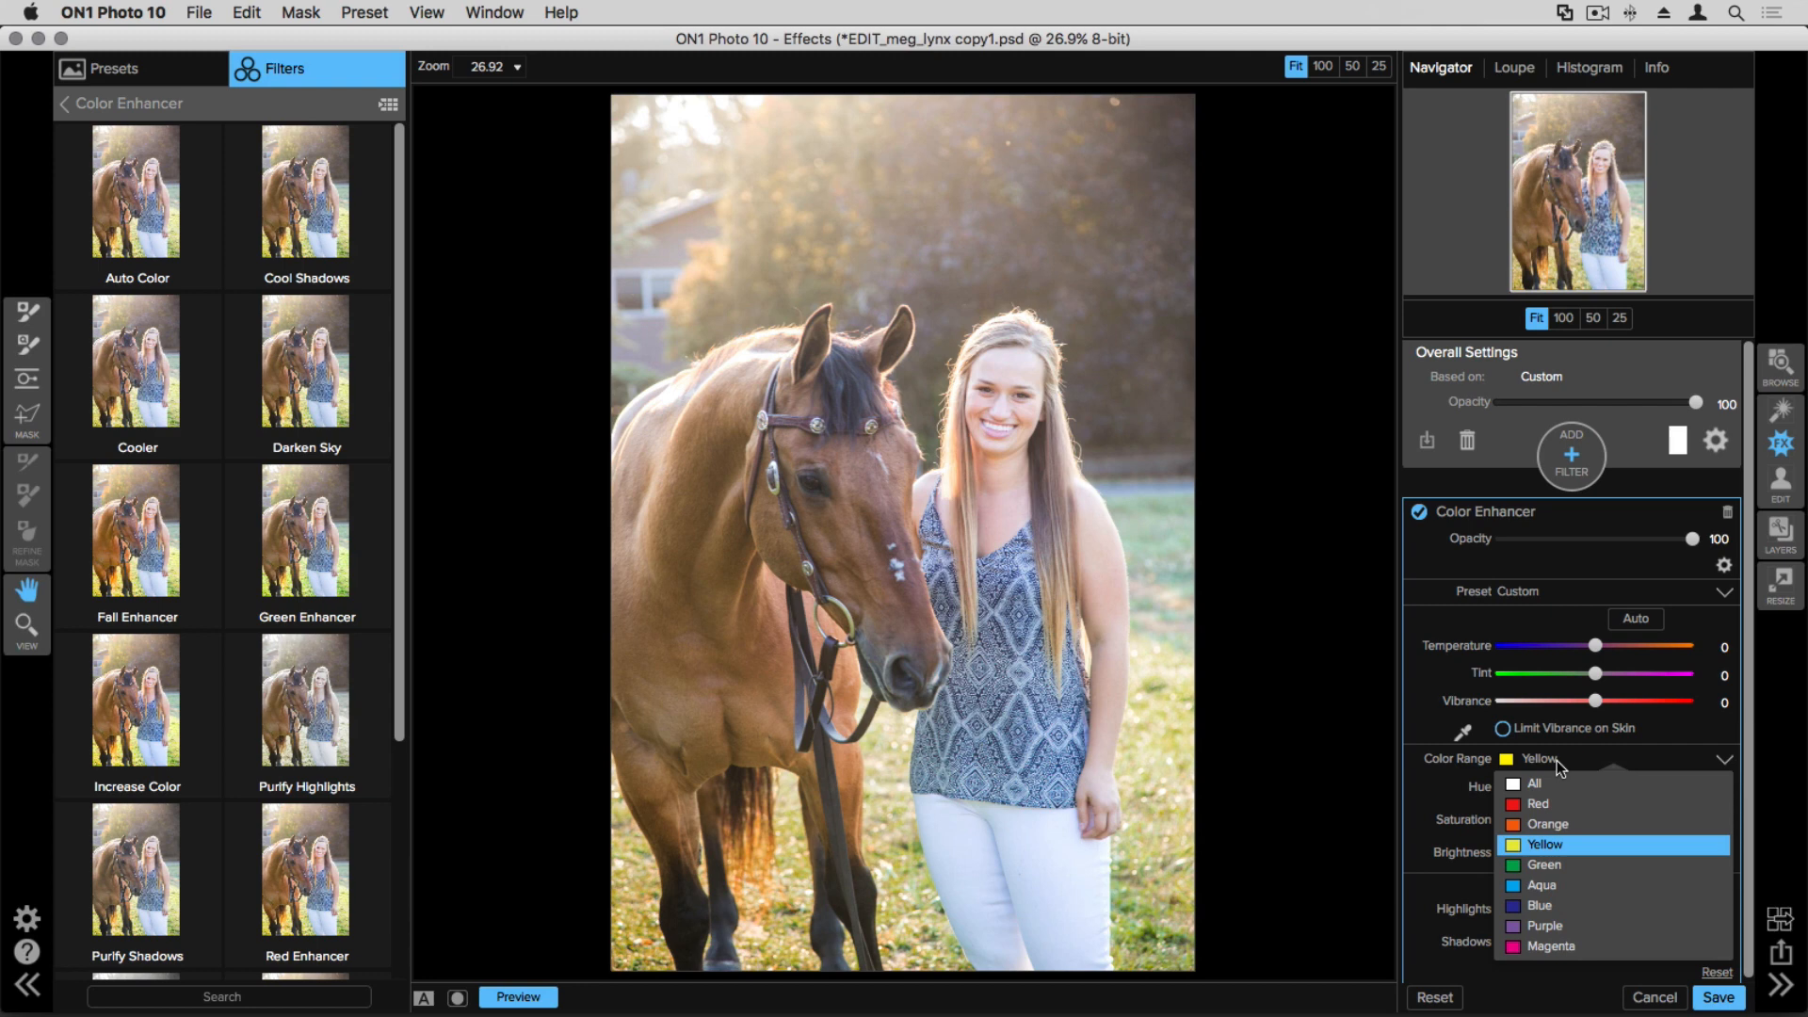
click(1529, 863)
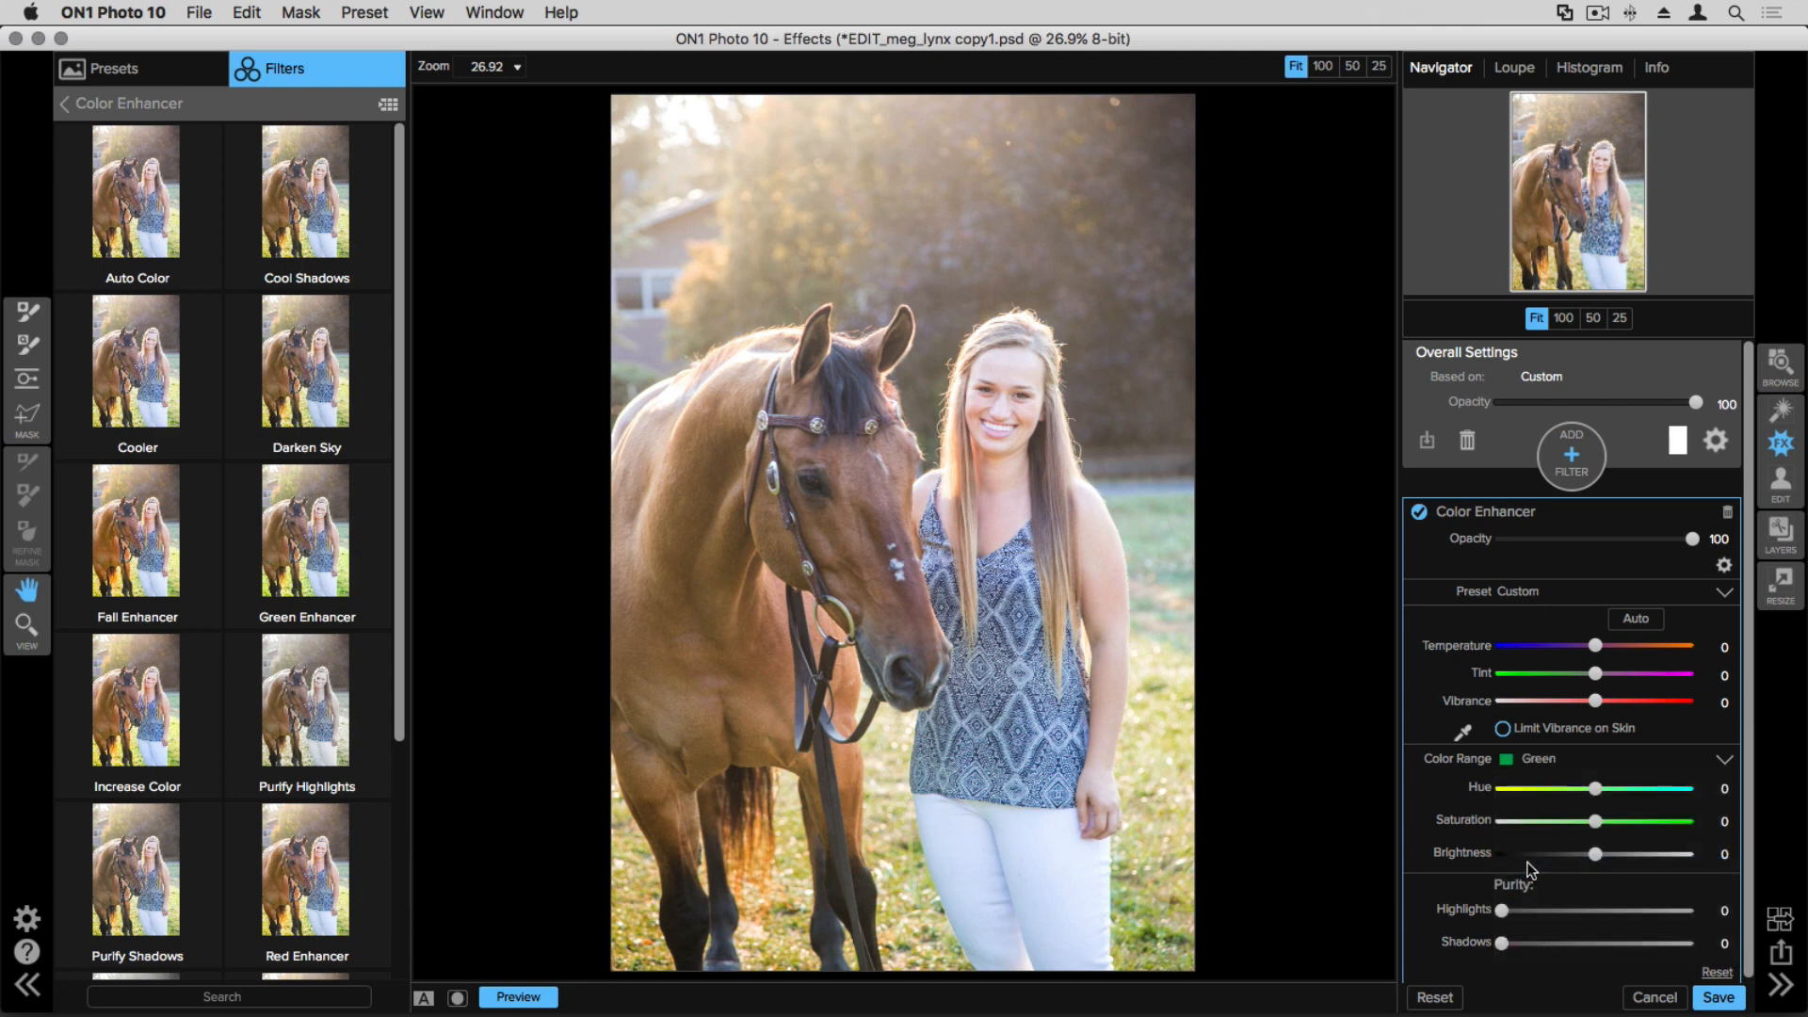
drag(1595, 822, 1582, 857)
drag(1594, 787, 1575, 790)
Step: Paint the Color Enhancer out of the background with a size 400 masking brush and show the red mask overlay
click(28, 314)
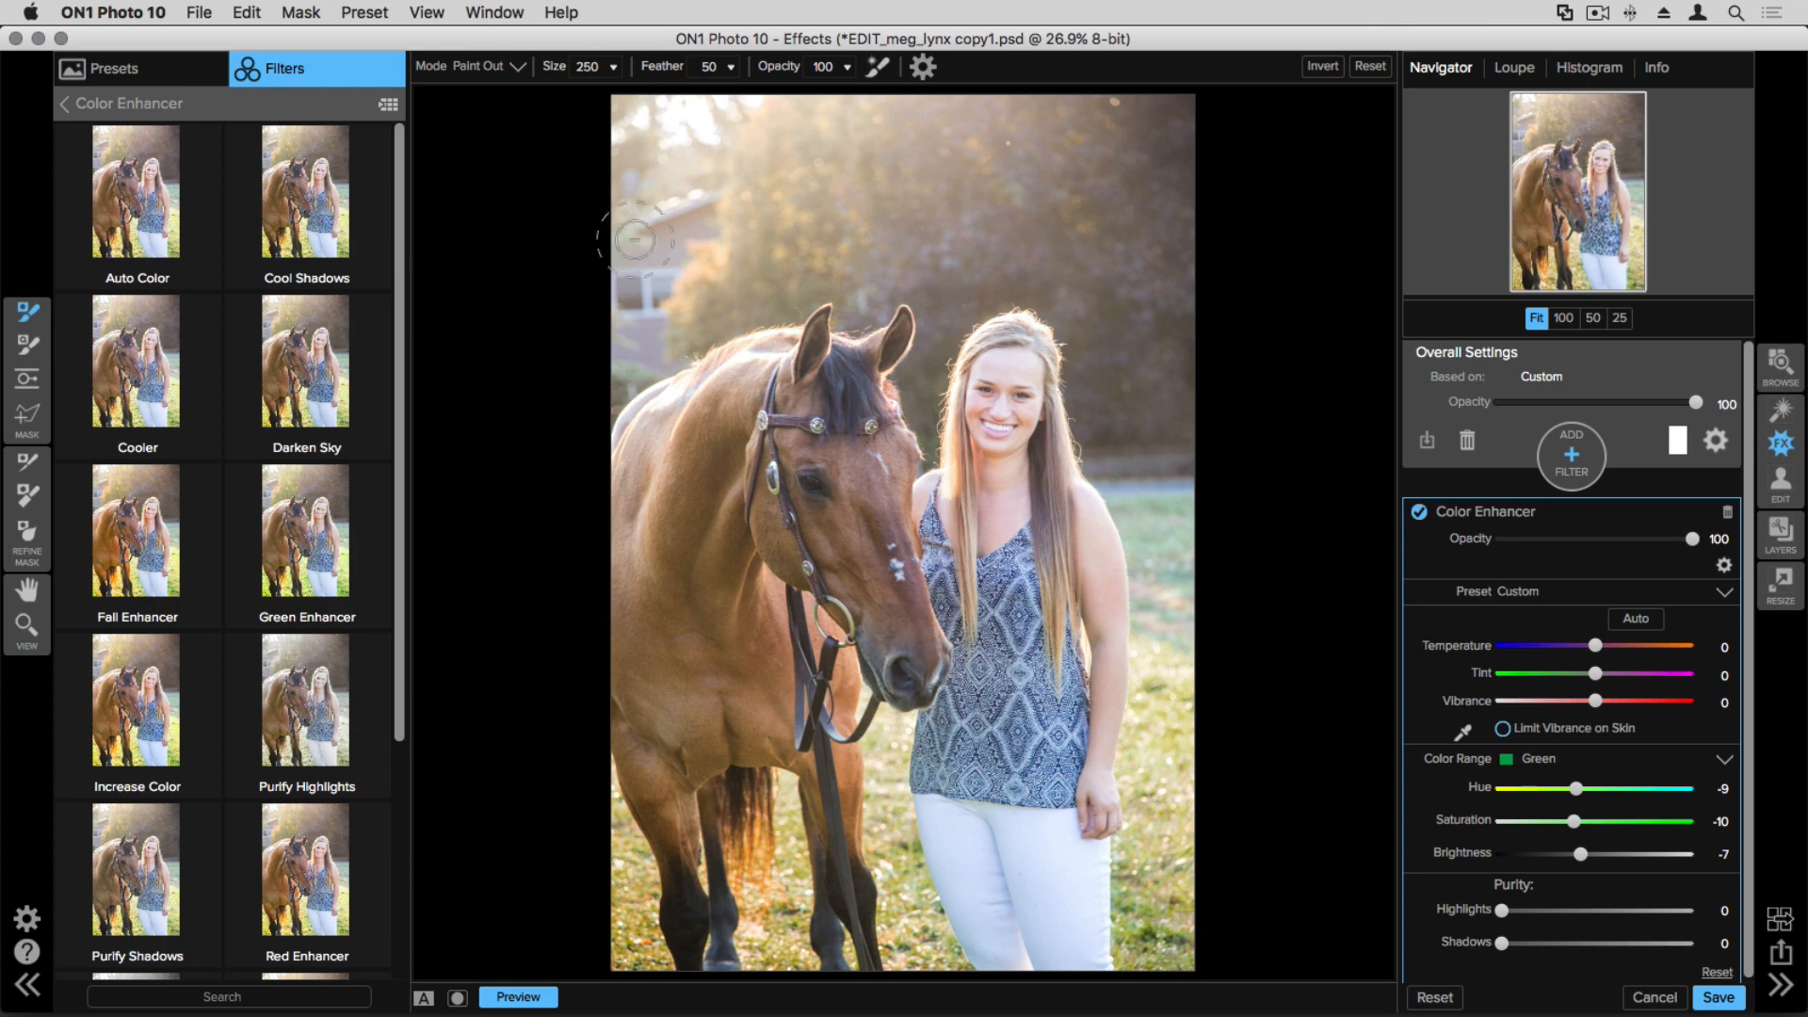
key(bracketright)
key(bracketright)
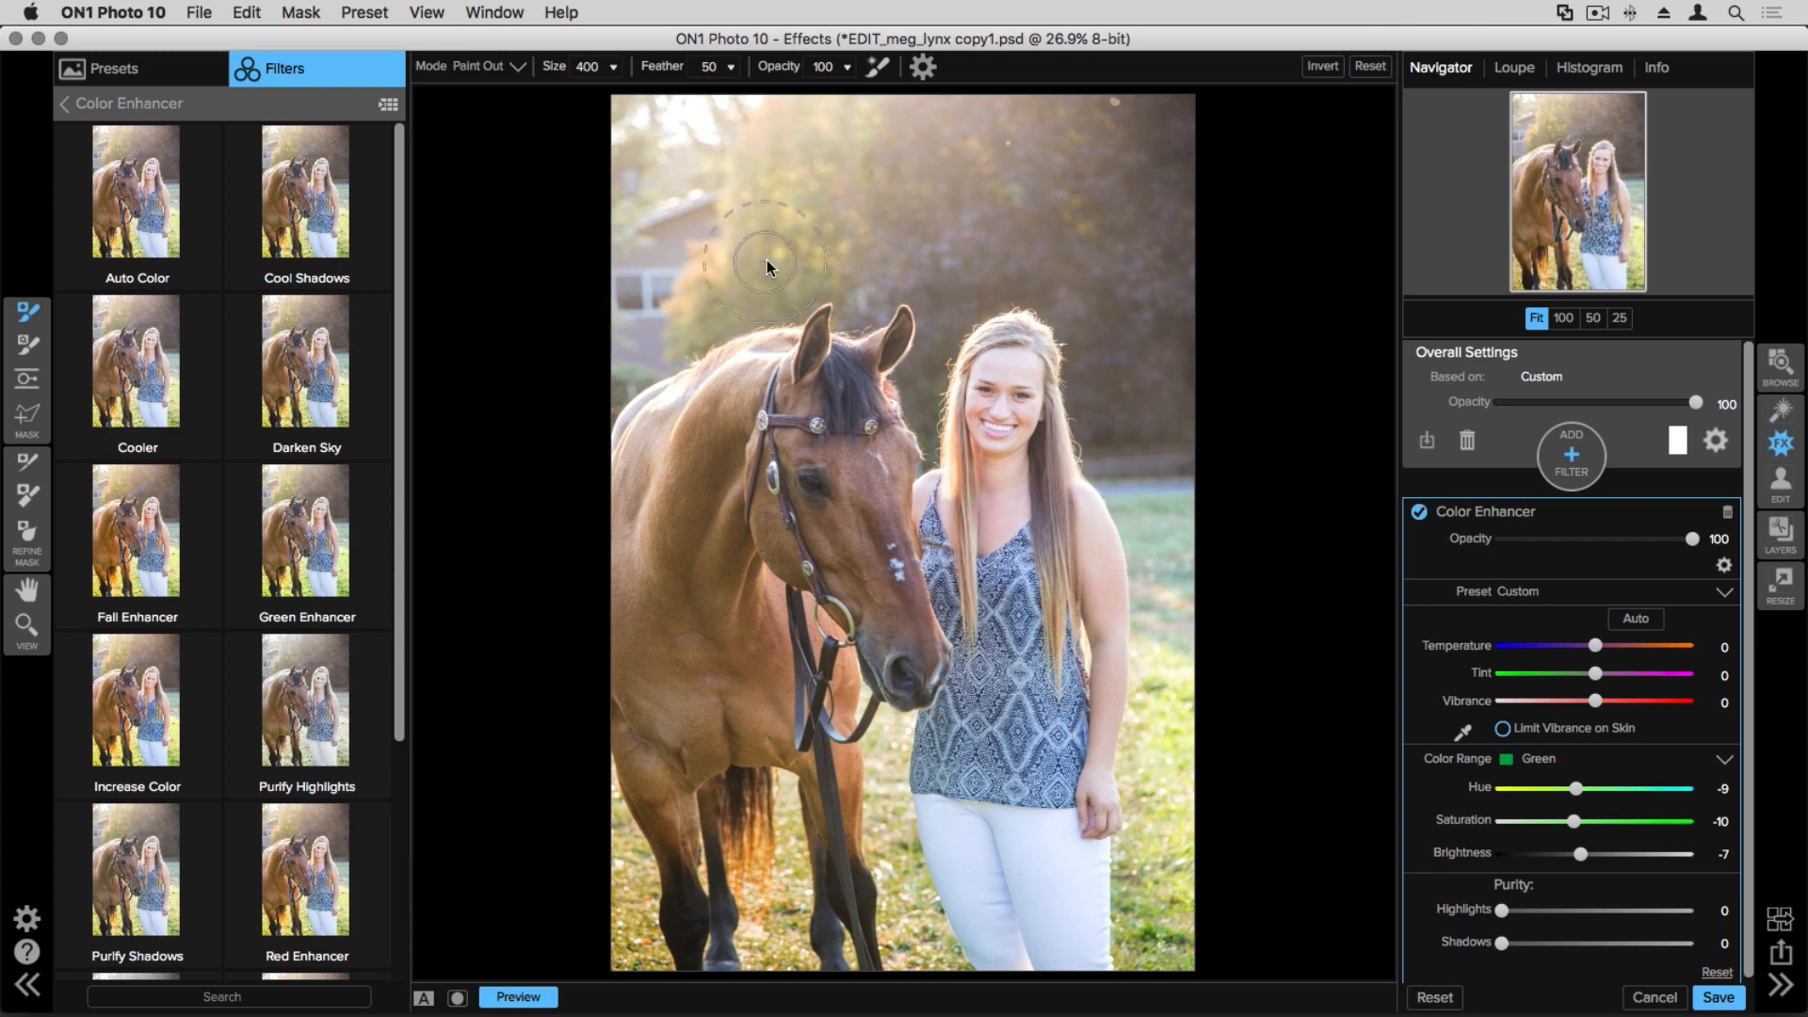
drag(766, 260, 774, 253)
click(459, 999)
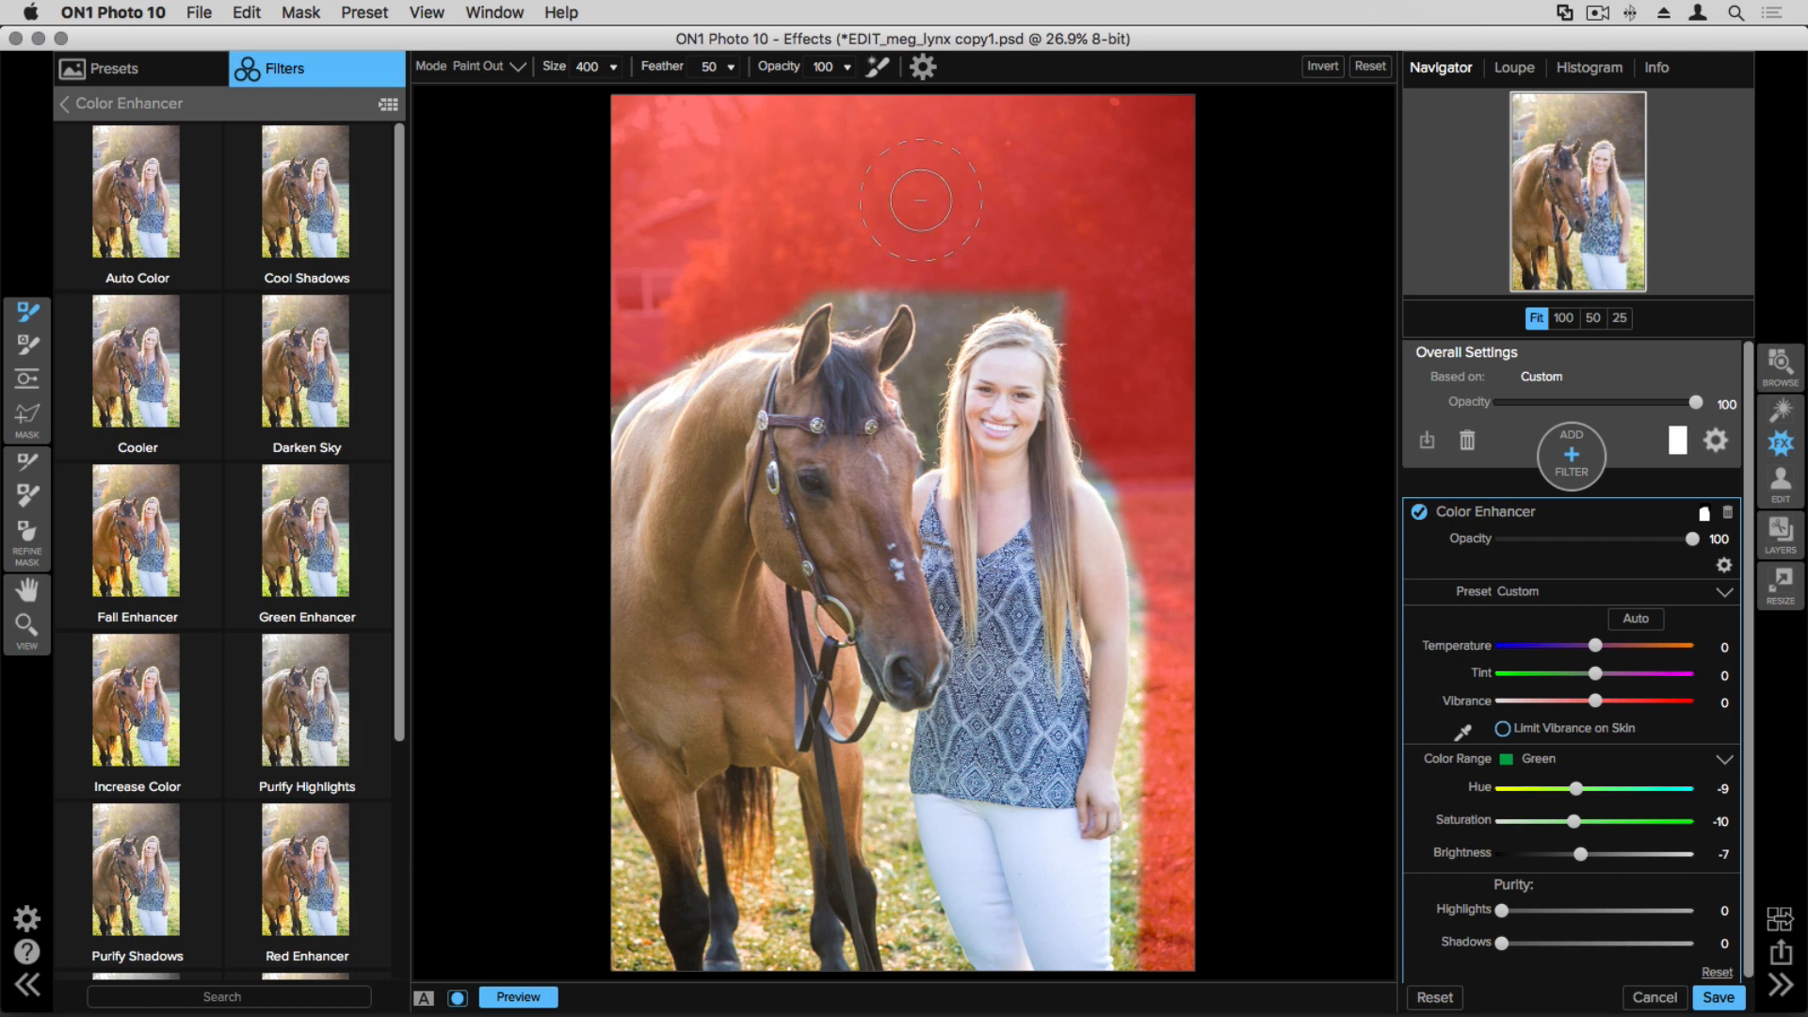
Step: Reduce the masking brush to size 150 and paint out the background between the horse's ears and the woman's head
key(bracketleft)
key(bracketleft)
key(bracketleft)
key(bracketleft)
key(bracketleft)
key(bracketleft)
key(bracketleft)
key(bracketleft)
key(bracketleft)
key(bracketleft)
mouse_move(873, 277)
mouse_down()
mouse_move(848, 316)
mouse_move(904, 278)
mouse_move(1008, 278)
mouse_move(1083, 303)
mouse_move(970, 297)
mouse_move(949, 315)
mouse_up()
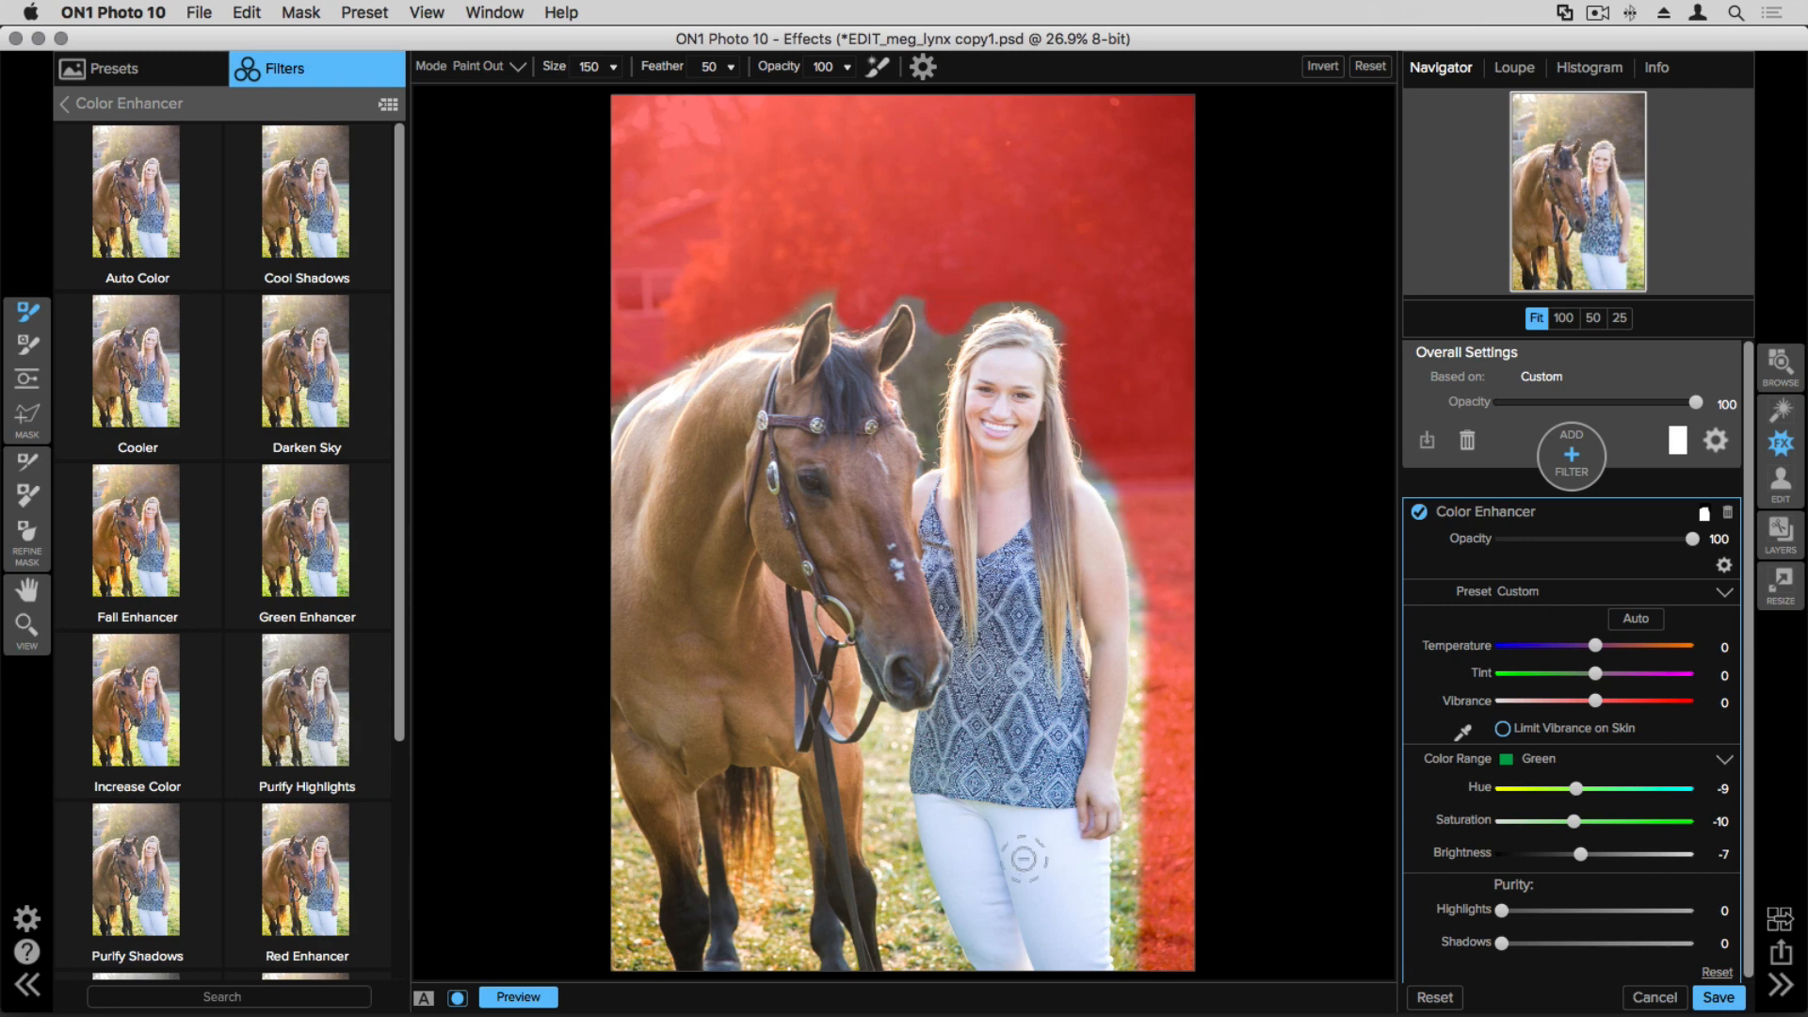
Step: Paint out the grass between the horse's legs and the woman with a size 100 masking brush
key(bracketleft)
key(bracketleft)
mouse_move(890, 753)
mouse_down()
mouse_move(890, 847)
mouse_move(936, 965)
mouse_move(909, 885)
mouse_move(935, 959)
mouse_move(903, 920)
mouse_up()
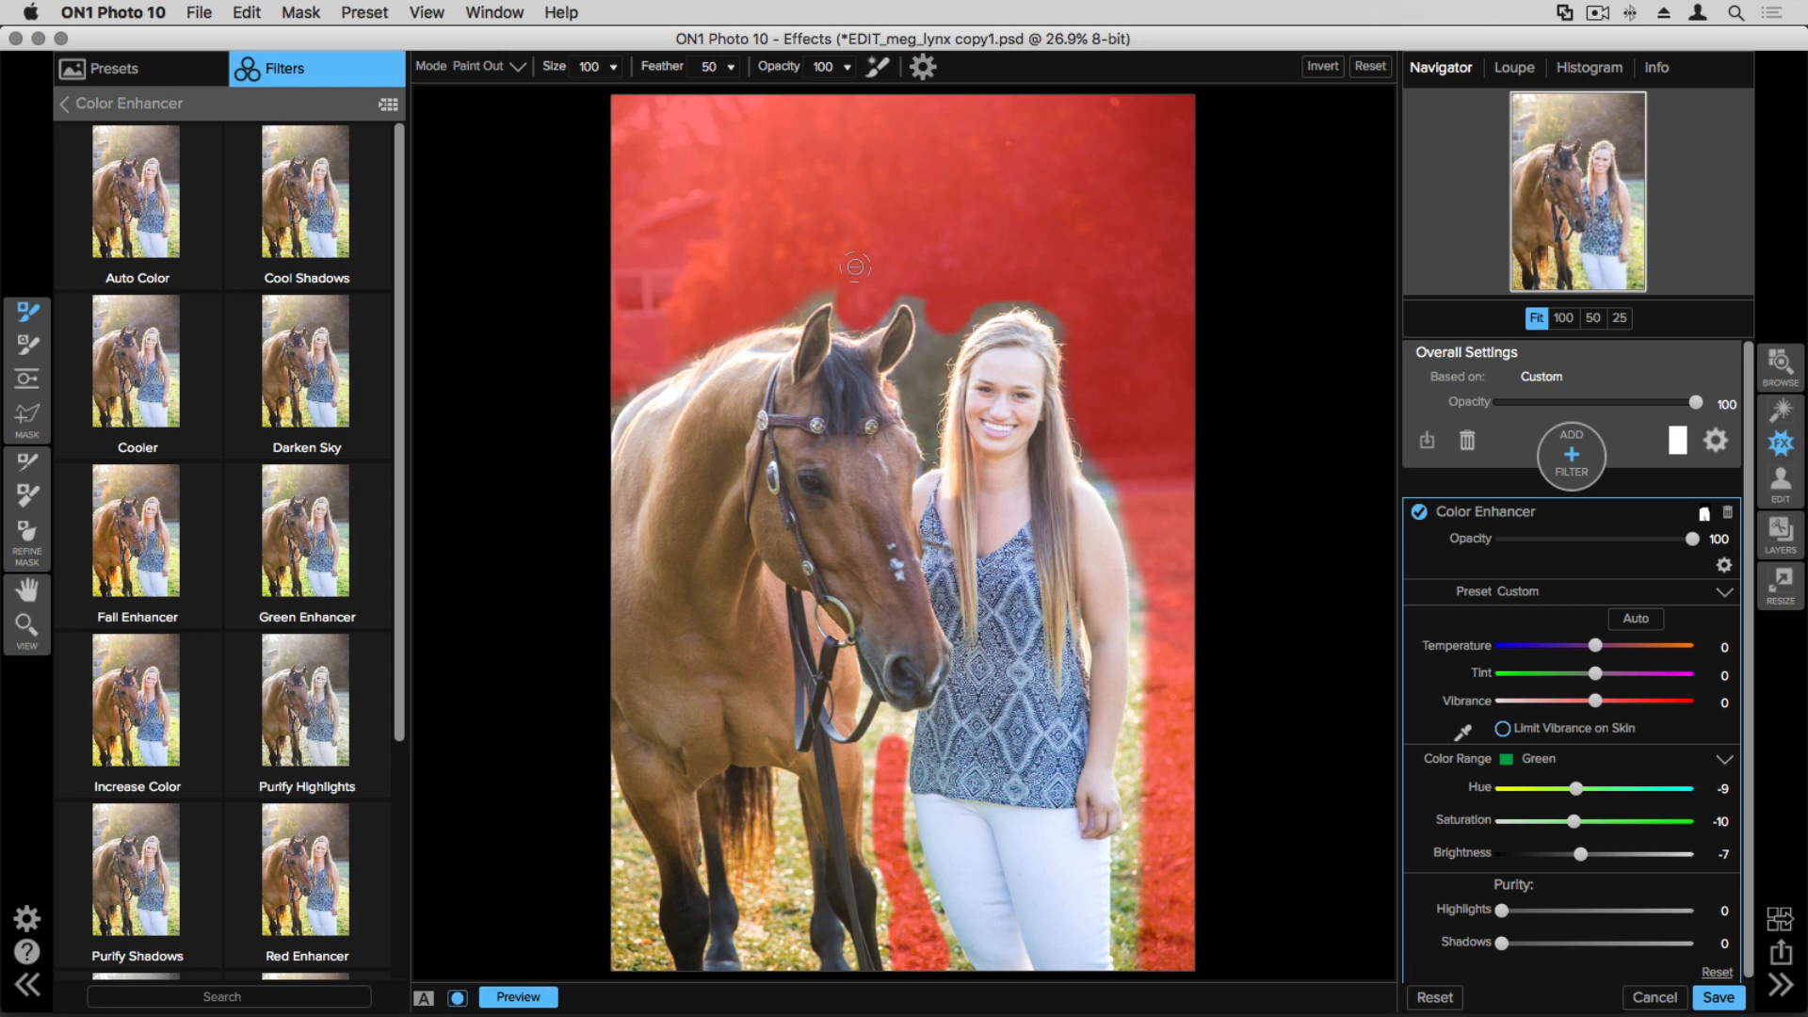
Step: Turn on Perfect Brush and mask the remaining background and grass around both subjects, reducing the brush to size 80
click(876, 67)
key(bracketright)
key(bracketright)
drag(923, 349, 977, 307)
key(bracketleft)
key(bracketleft)
key(bracketleft)
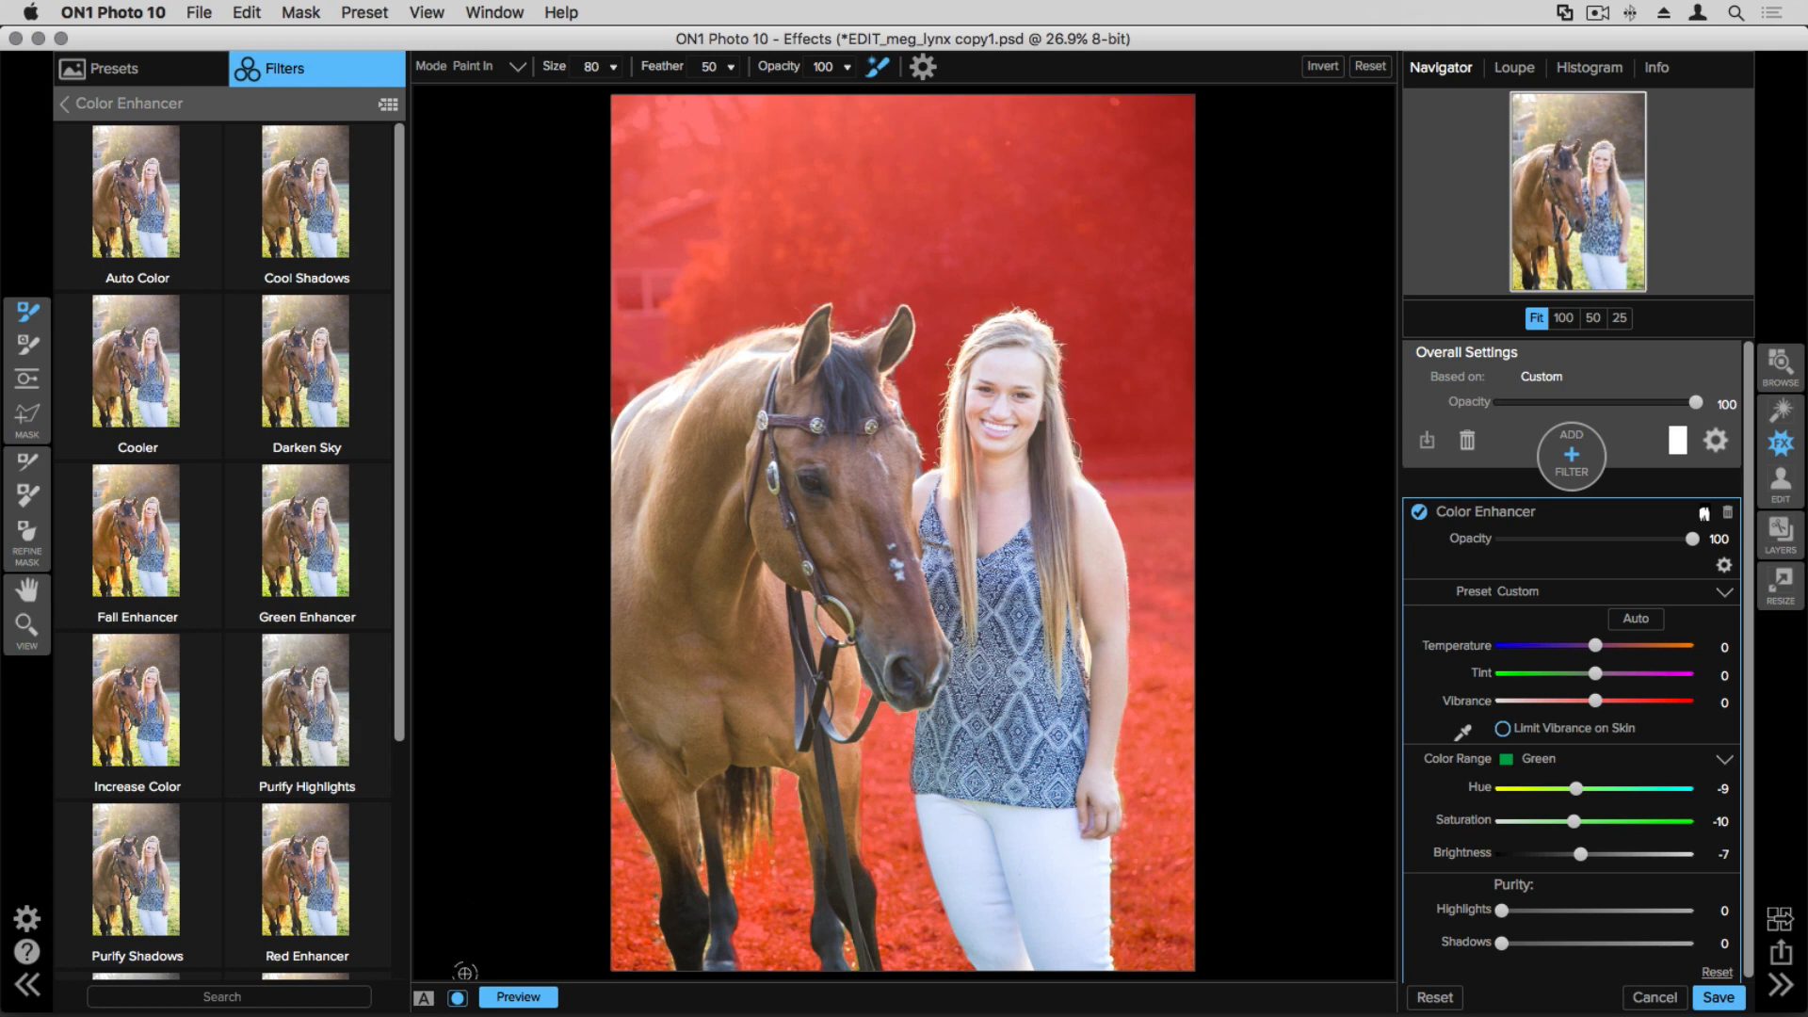
Step: Hide the mask overlay and set Color Enhancer's temperature to 6 and vibrance to 9
click(458, 999)
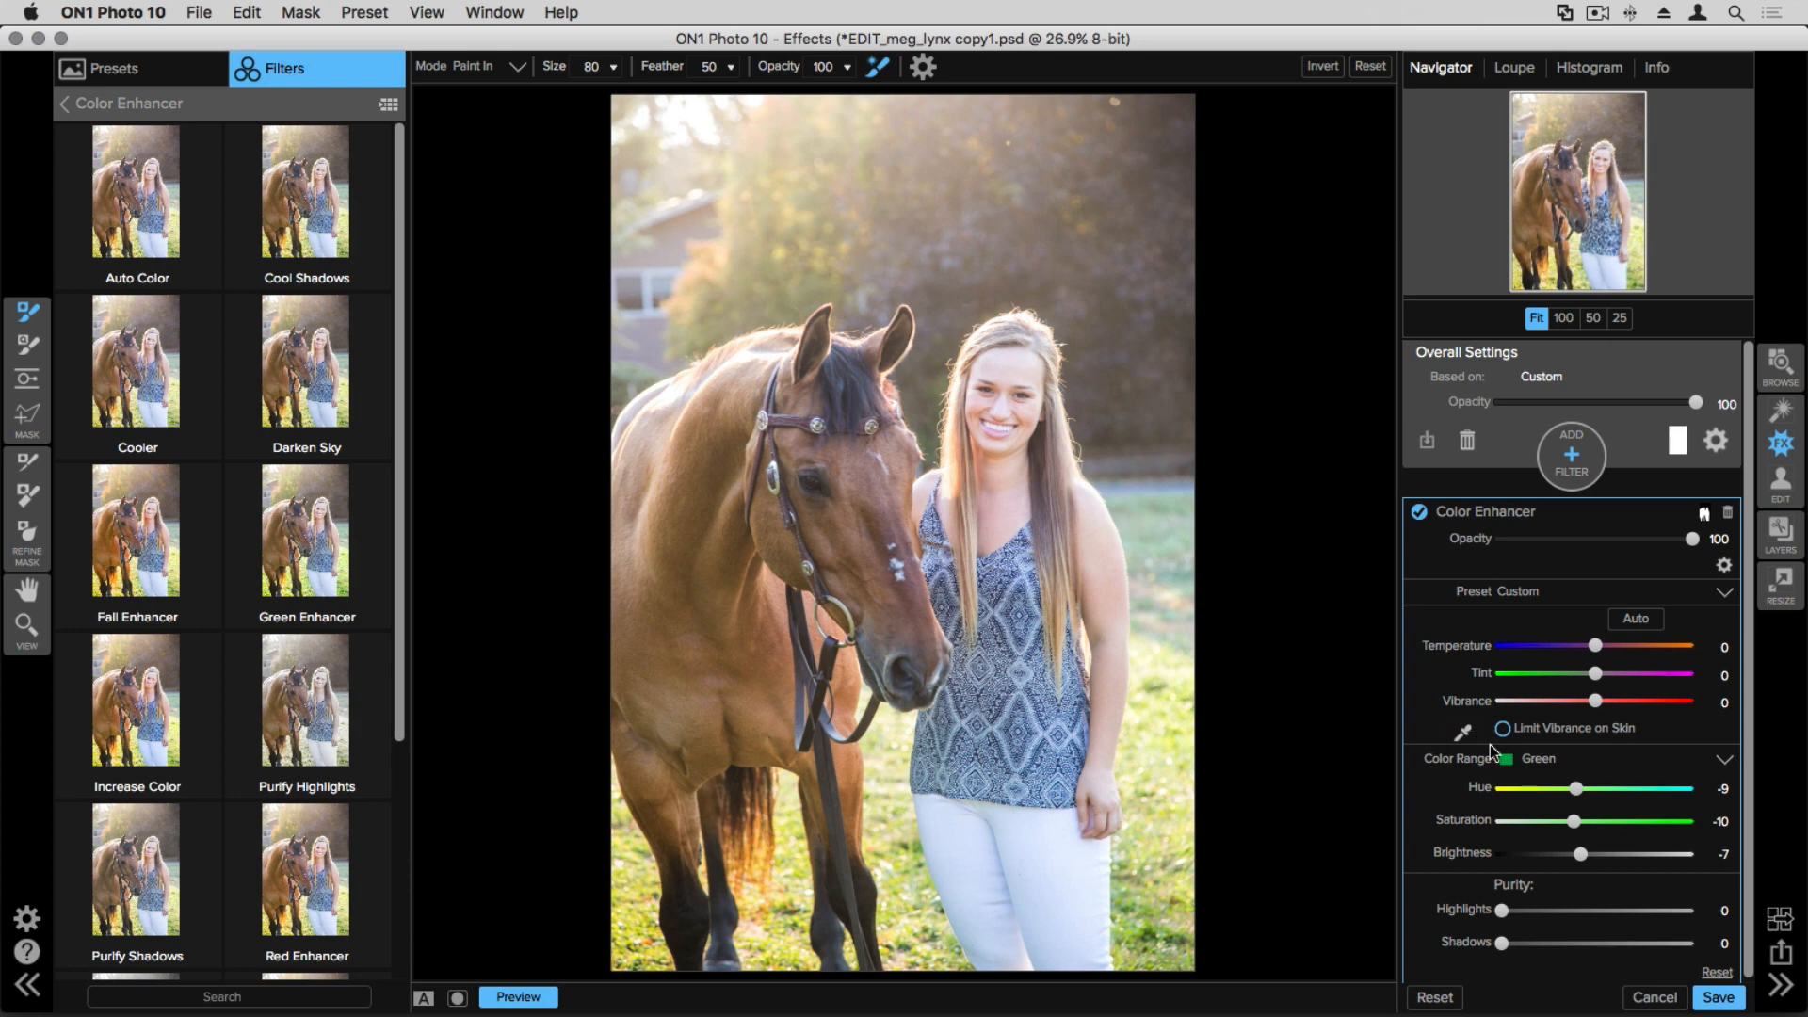
drag(1596, 702, 1614, 704)
Step: Copy the Color Enhancer's mask and paste it into a newly added Dynamic Contrast filter
click(1705, 513)
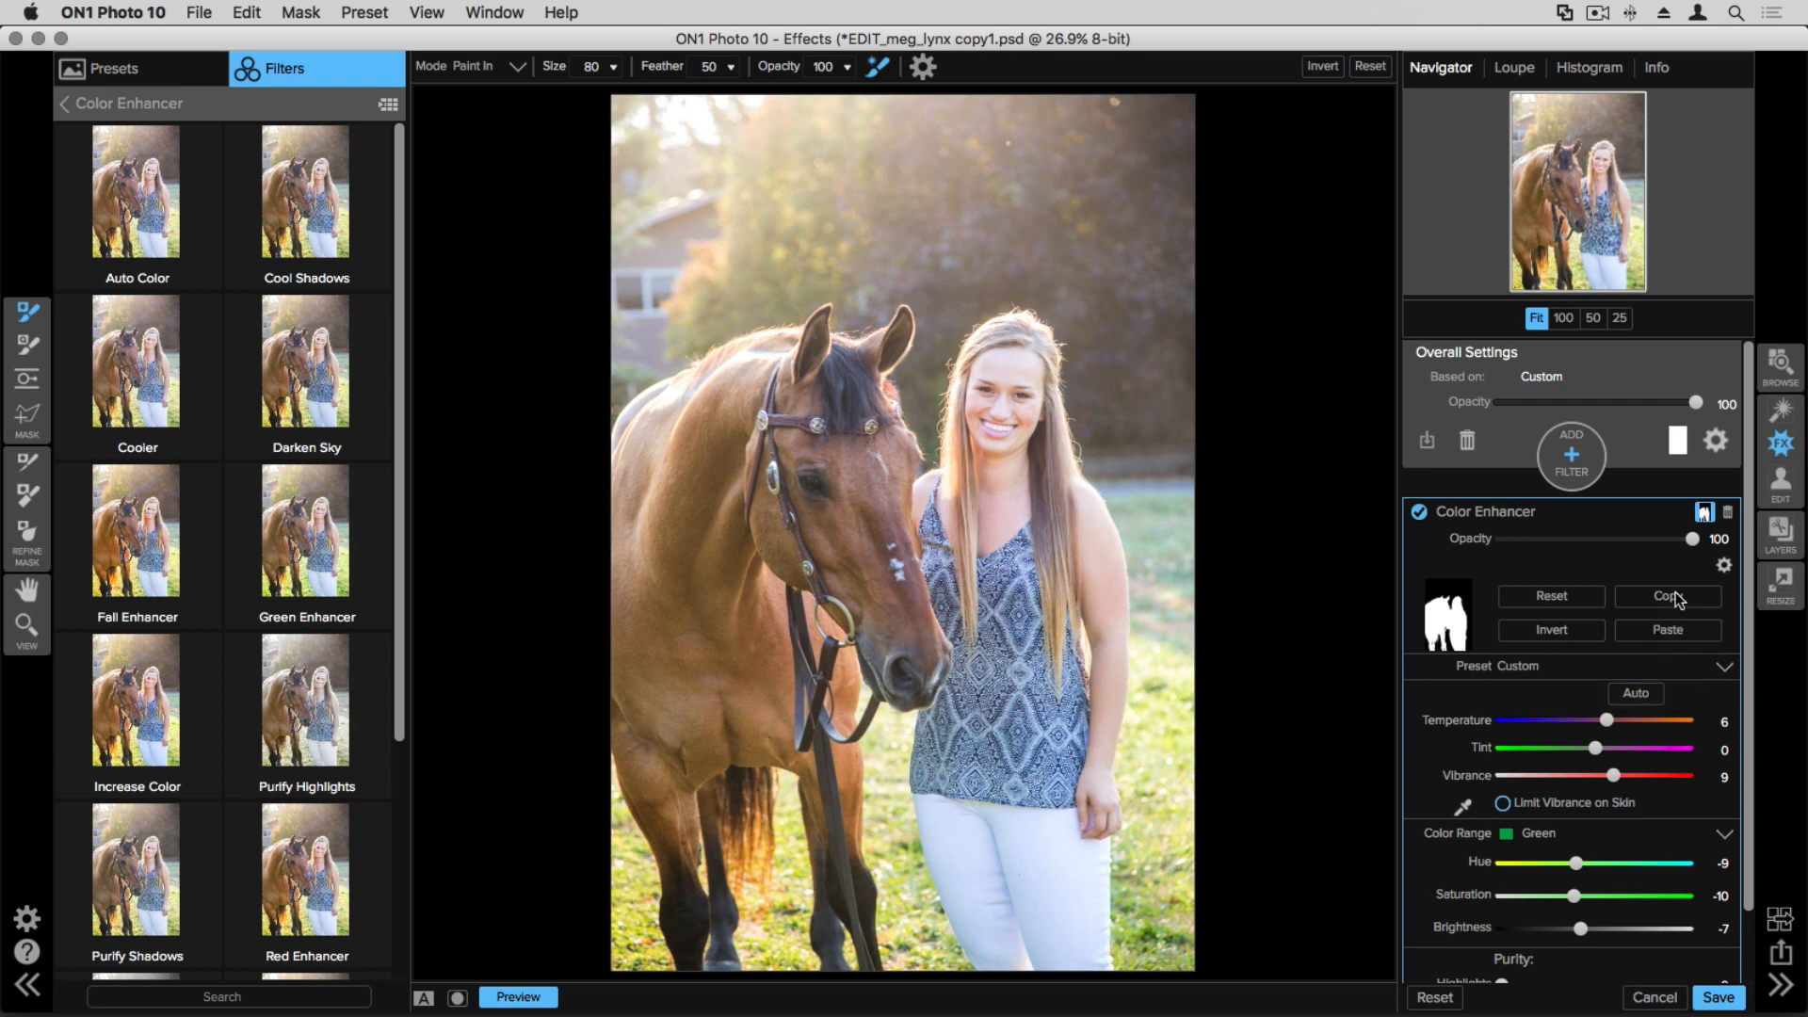
click(1585, 473)
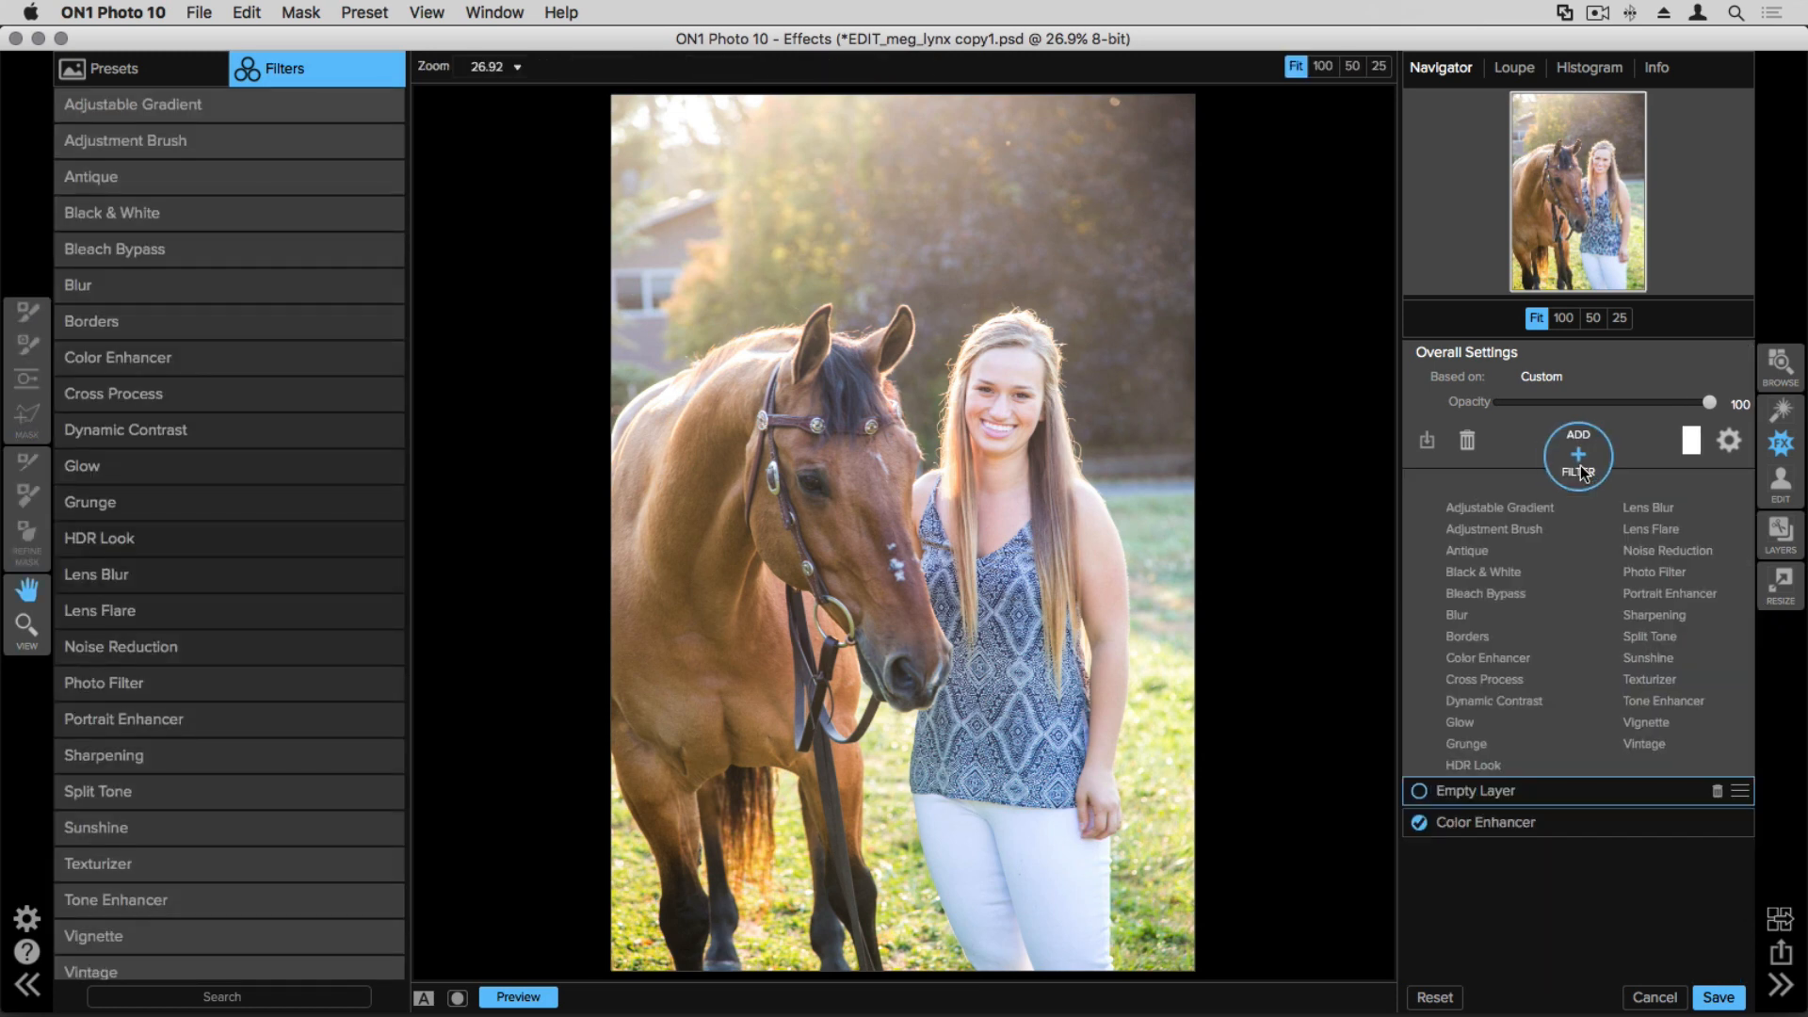
click(1497, 703)
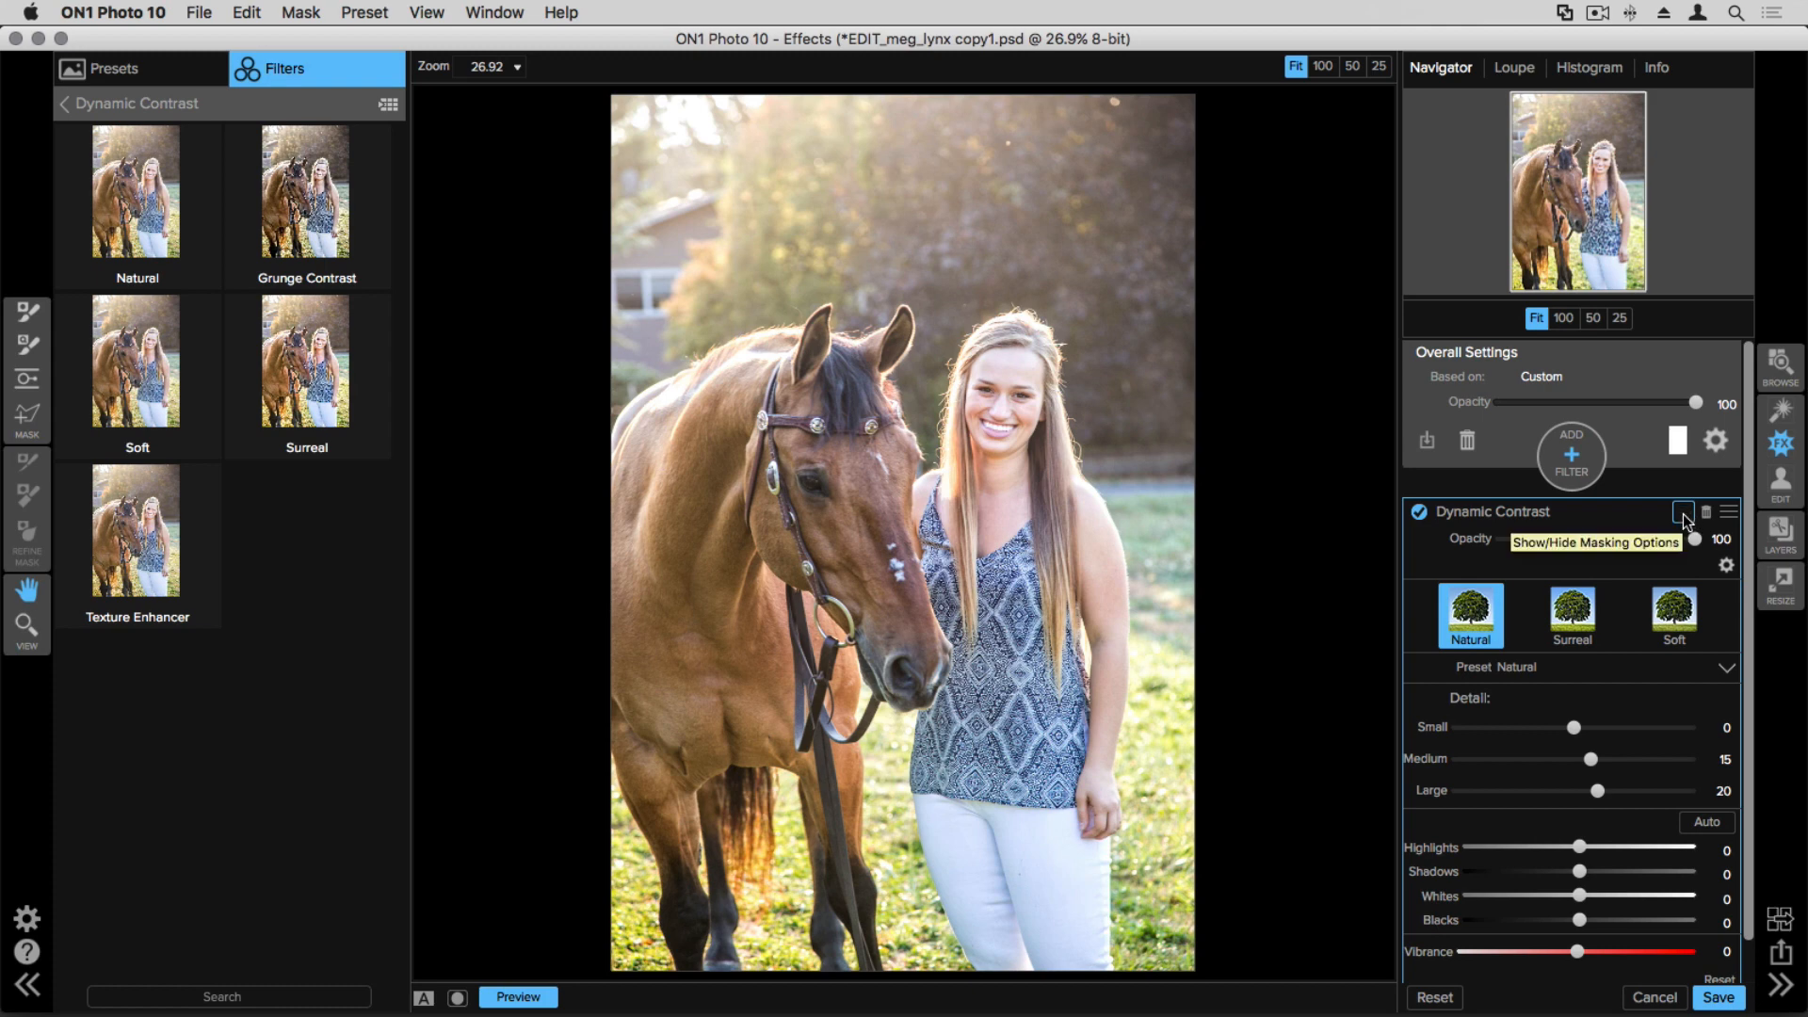
click(1683, 514)
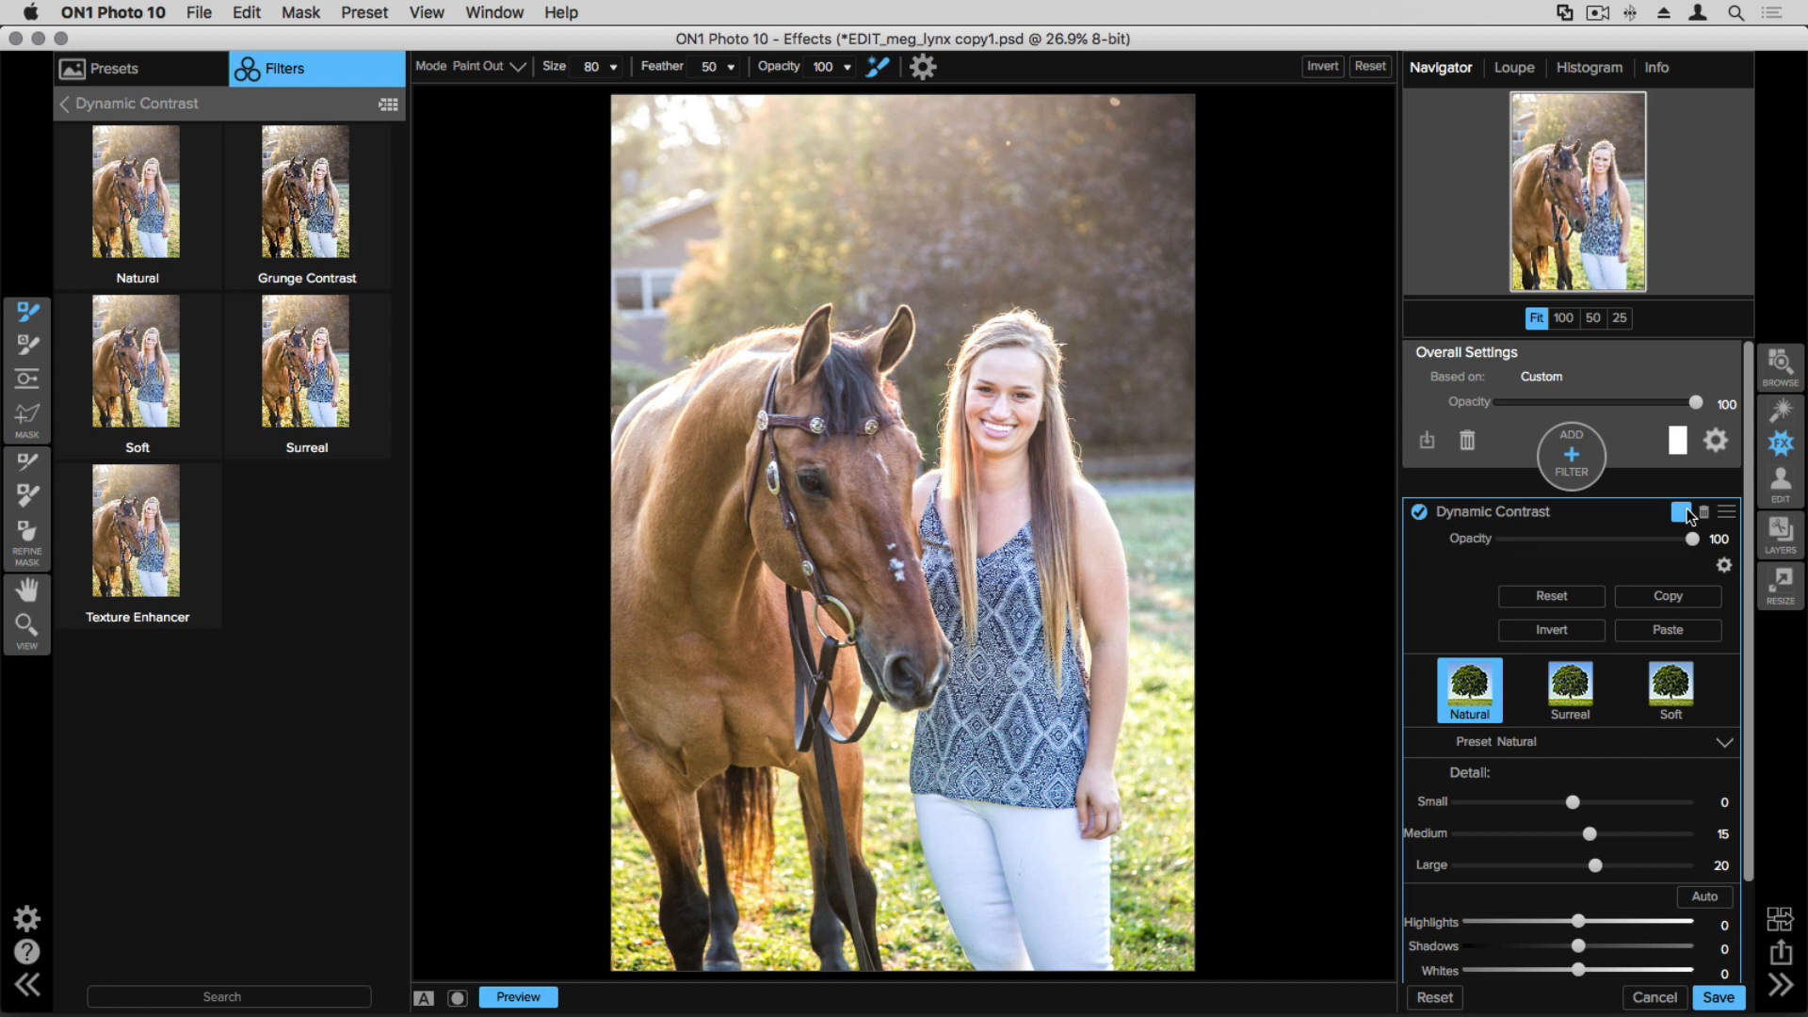
click(1653, 635)
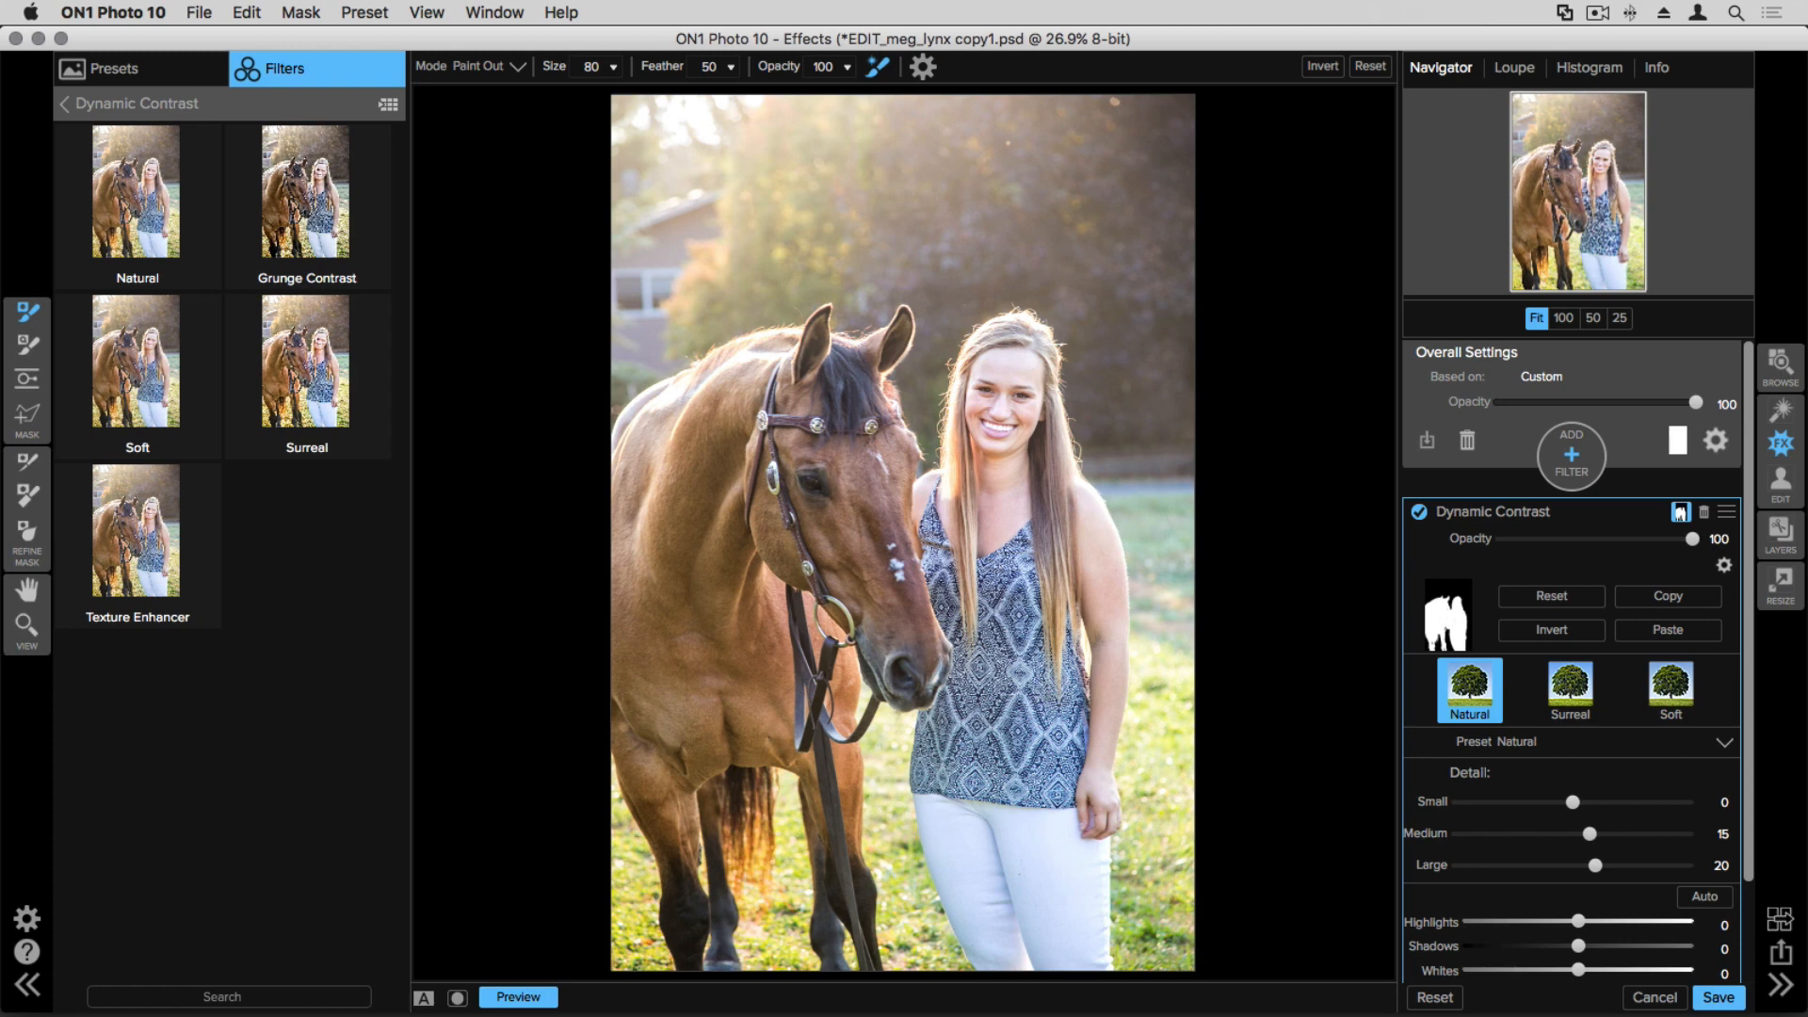
Step: Set Dynamic Contrast's small detail to 16, medium to 18, large to 8, whites to 9 and blacks to -9
scroll(1642, 750, down, 3)
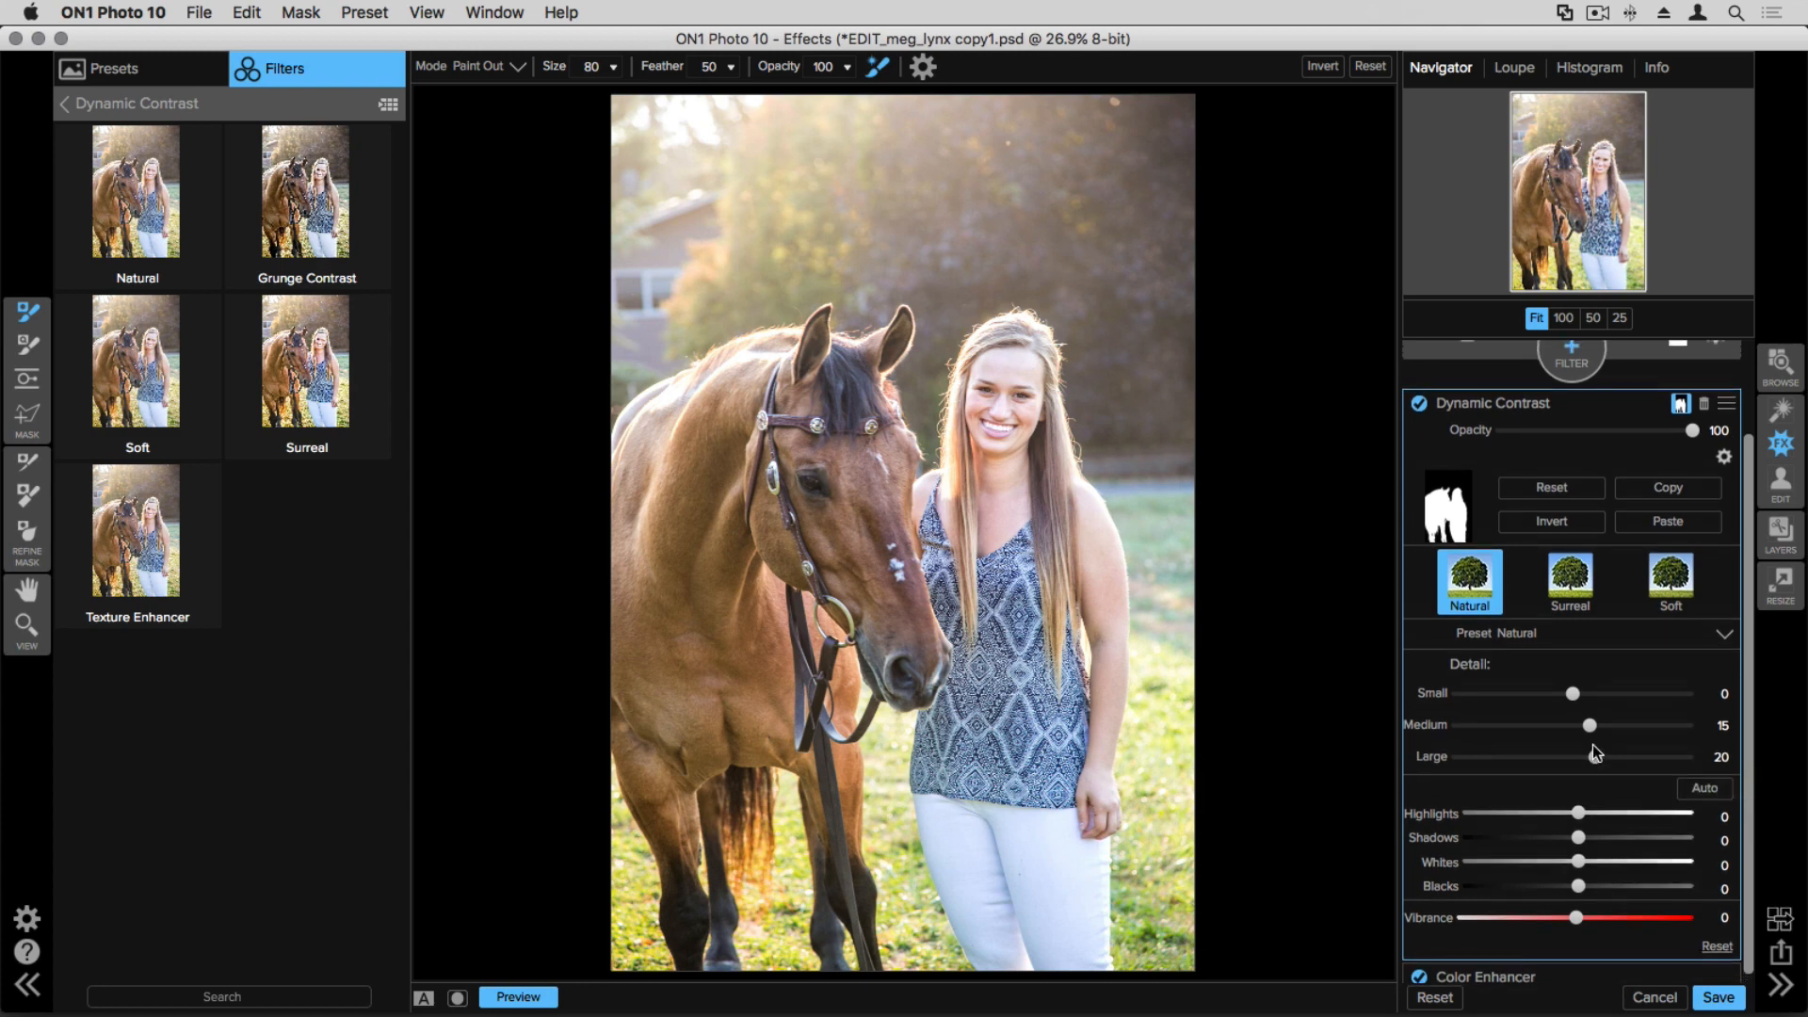
drag(1592, 749, 1580, 757)
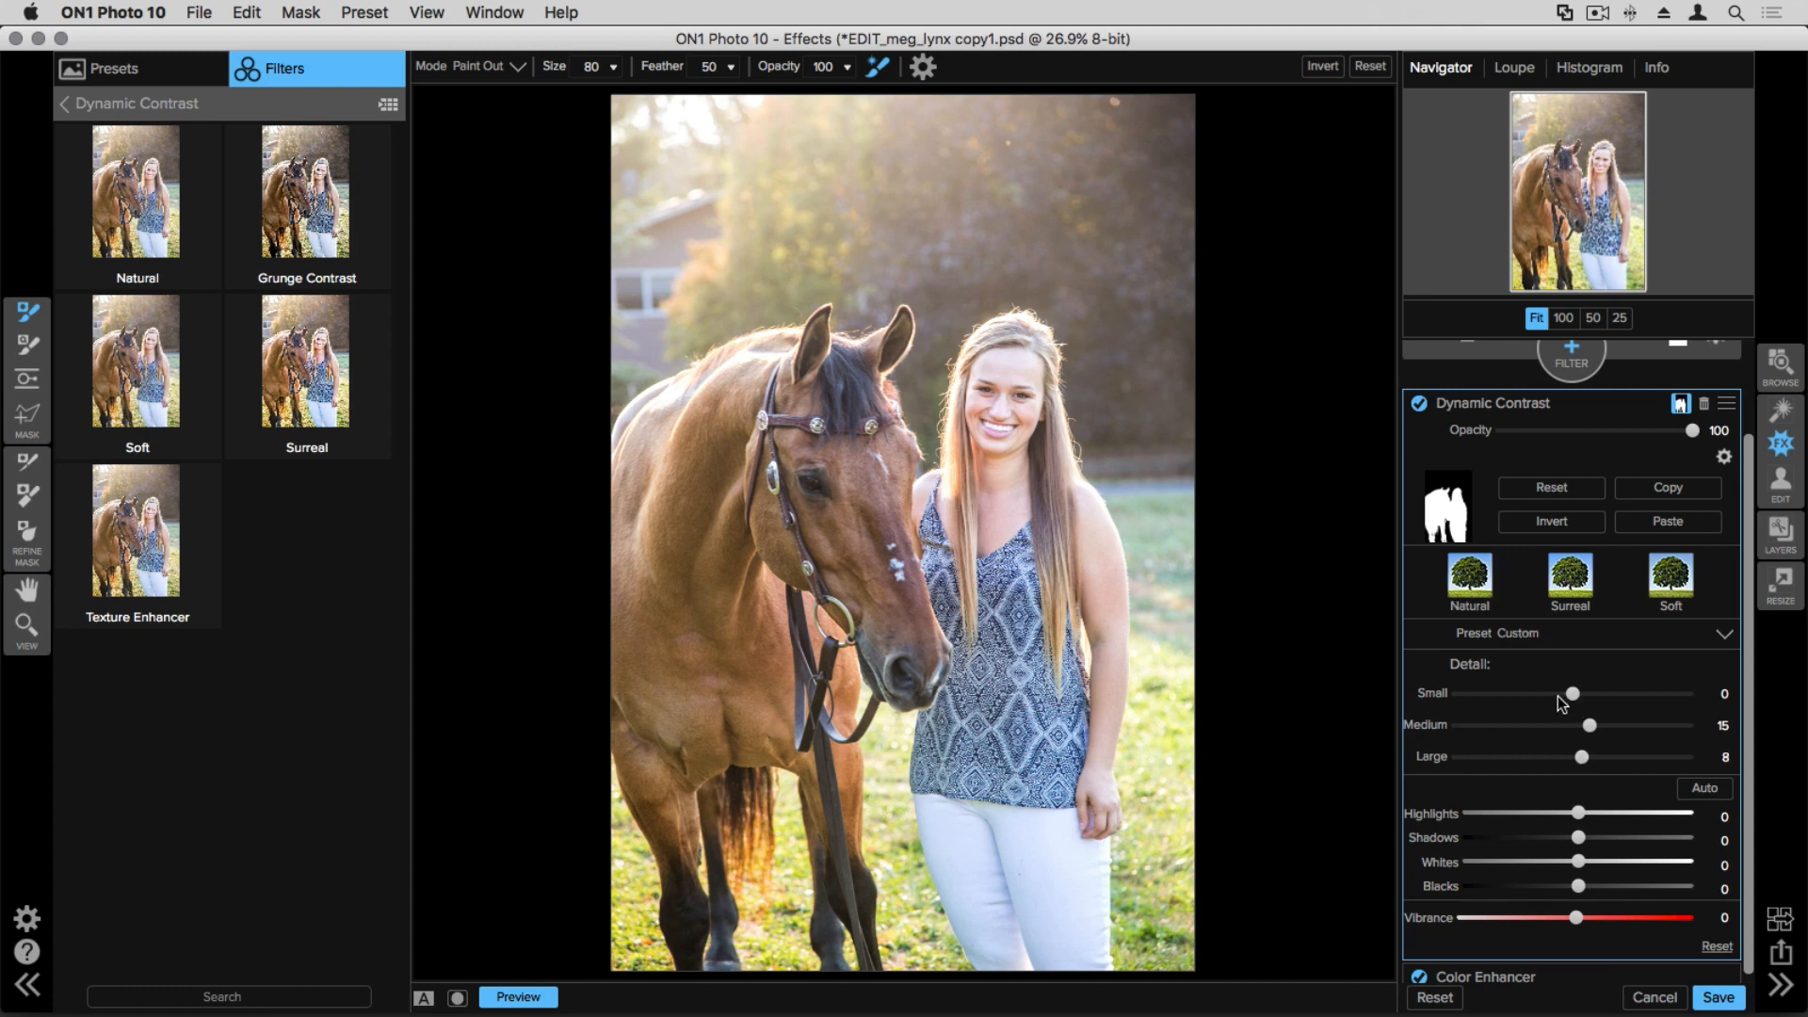
mouse_move(1568, 694)
mouse_down()
mouse_move(1593, 715)
mouse_move(1590, 684)
mouse_up()
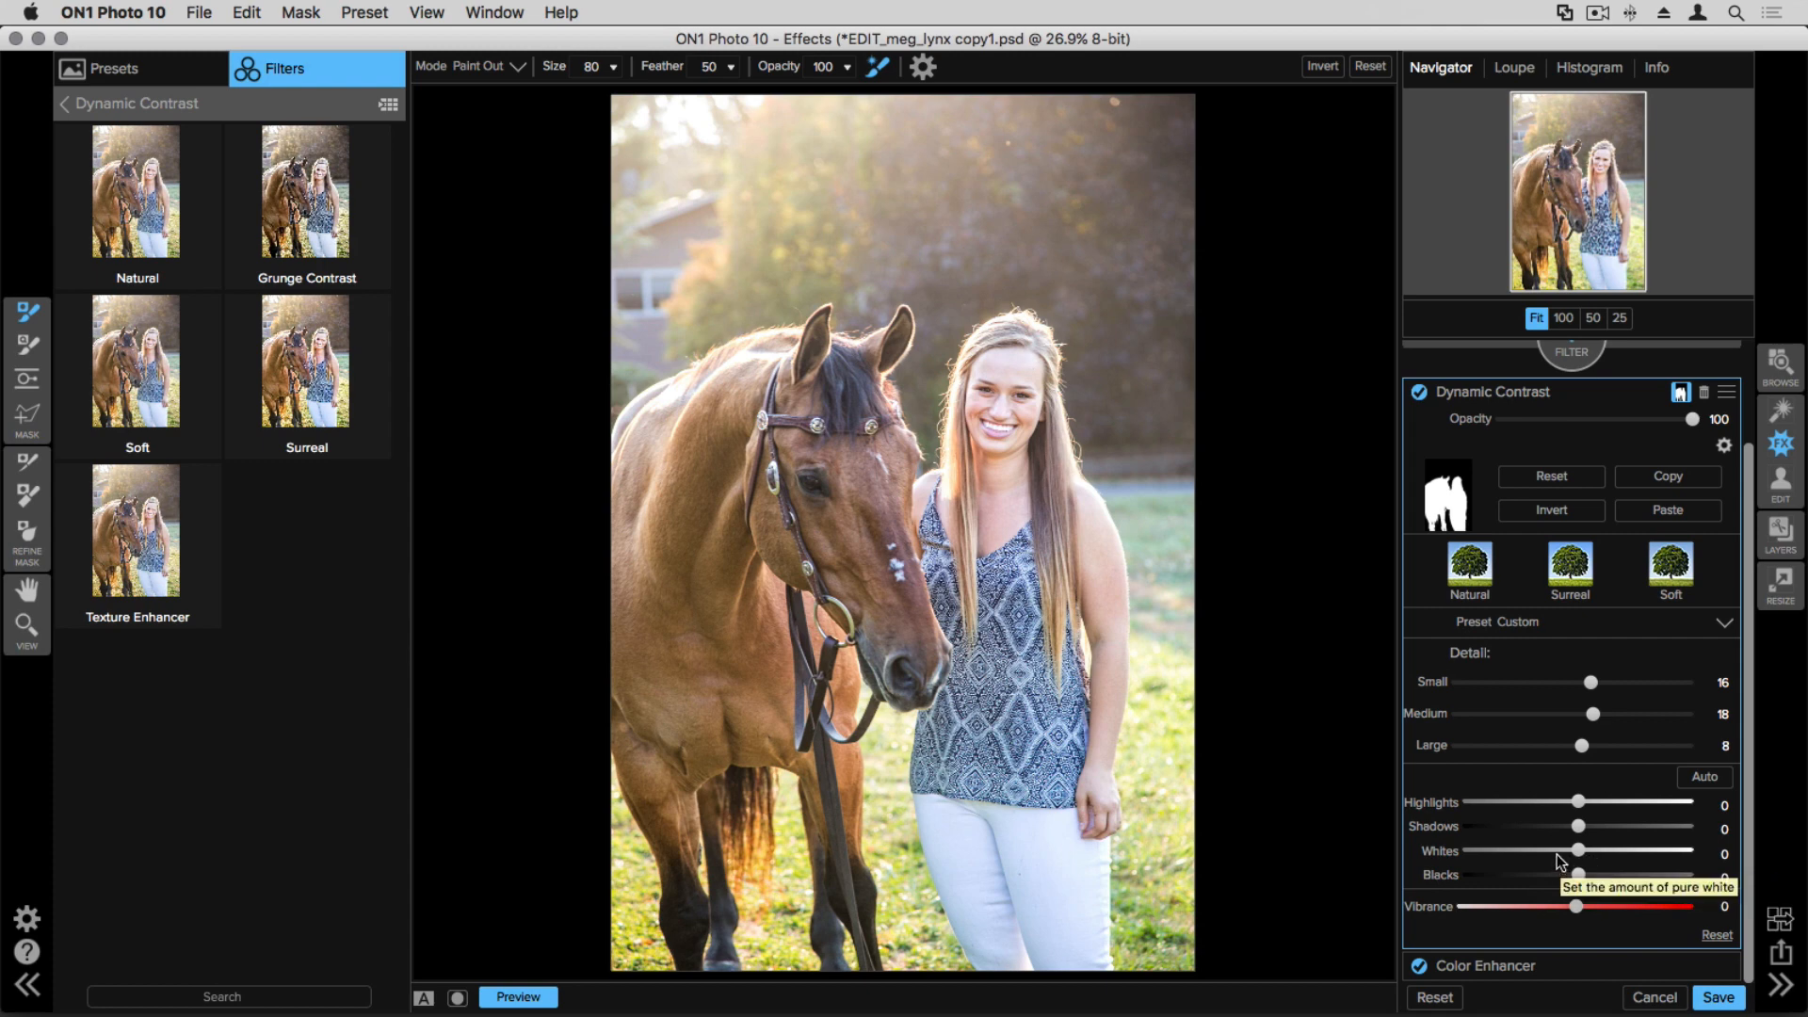
mouse_move(1579, 854)
mouse_down()
mouse_move(1604, 854)
mouse_move(1556, 879)
mouse_up()
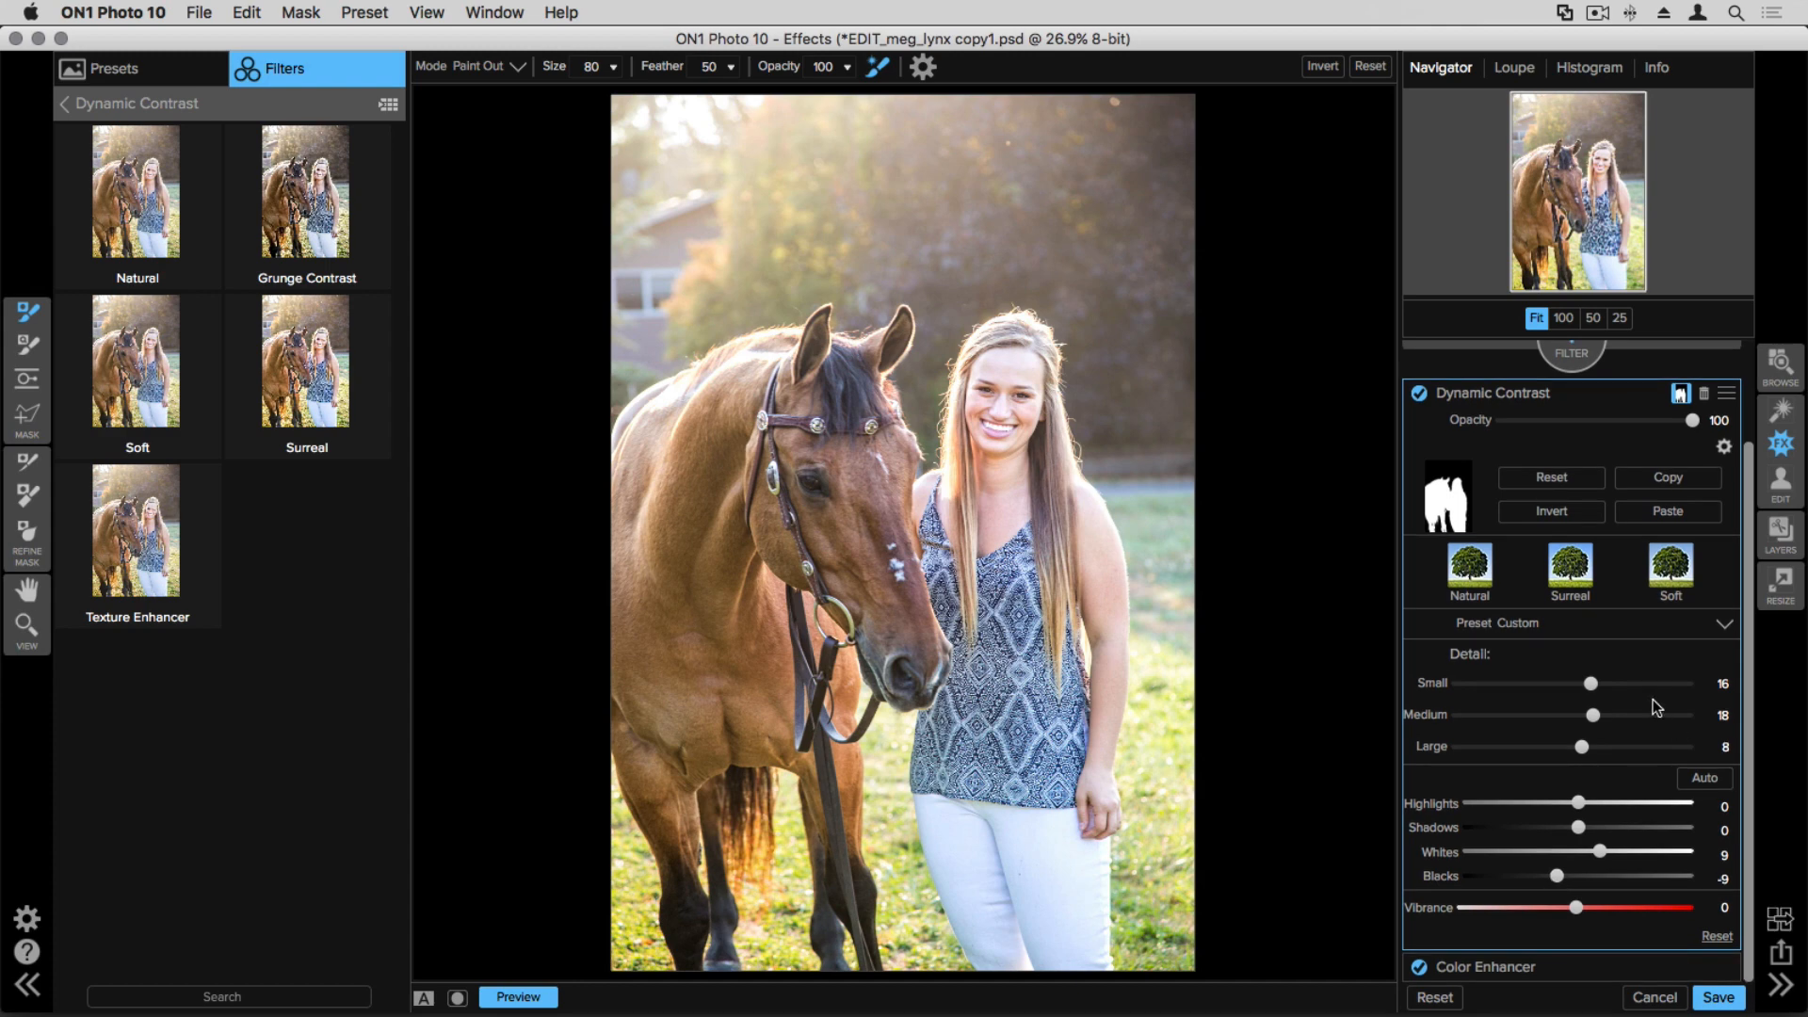
Step: Add a second Color Enhancer filter, paste the copied subject mask into it and invert that mask
scroll(1662, 511, up, 2)
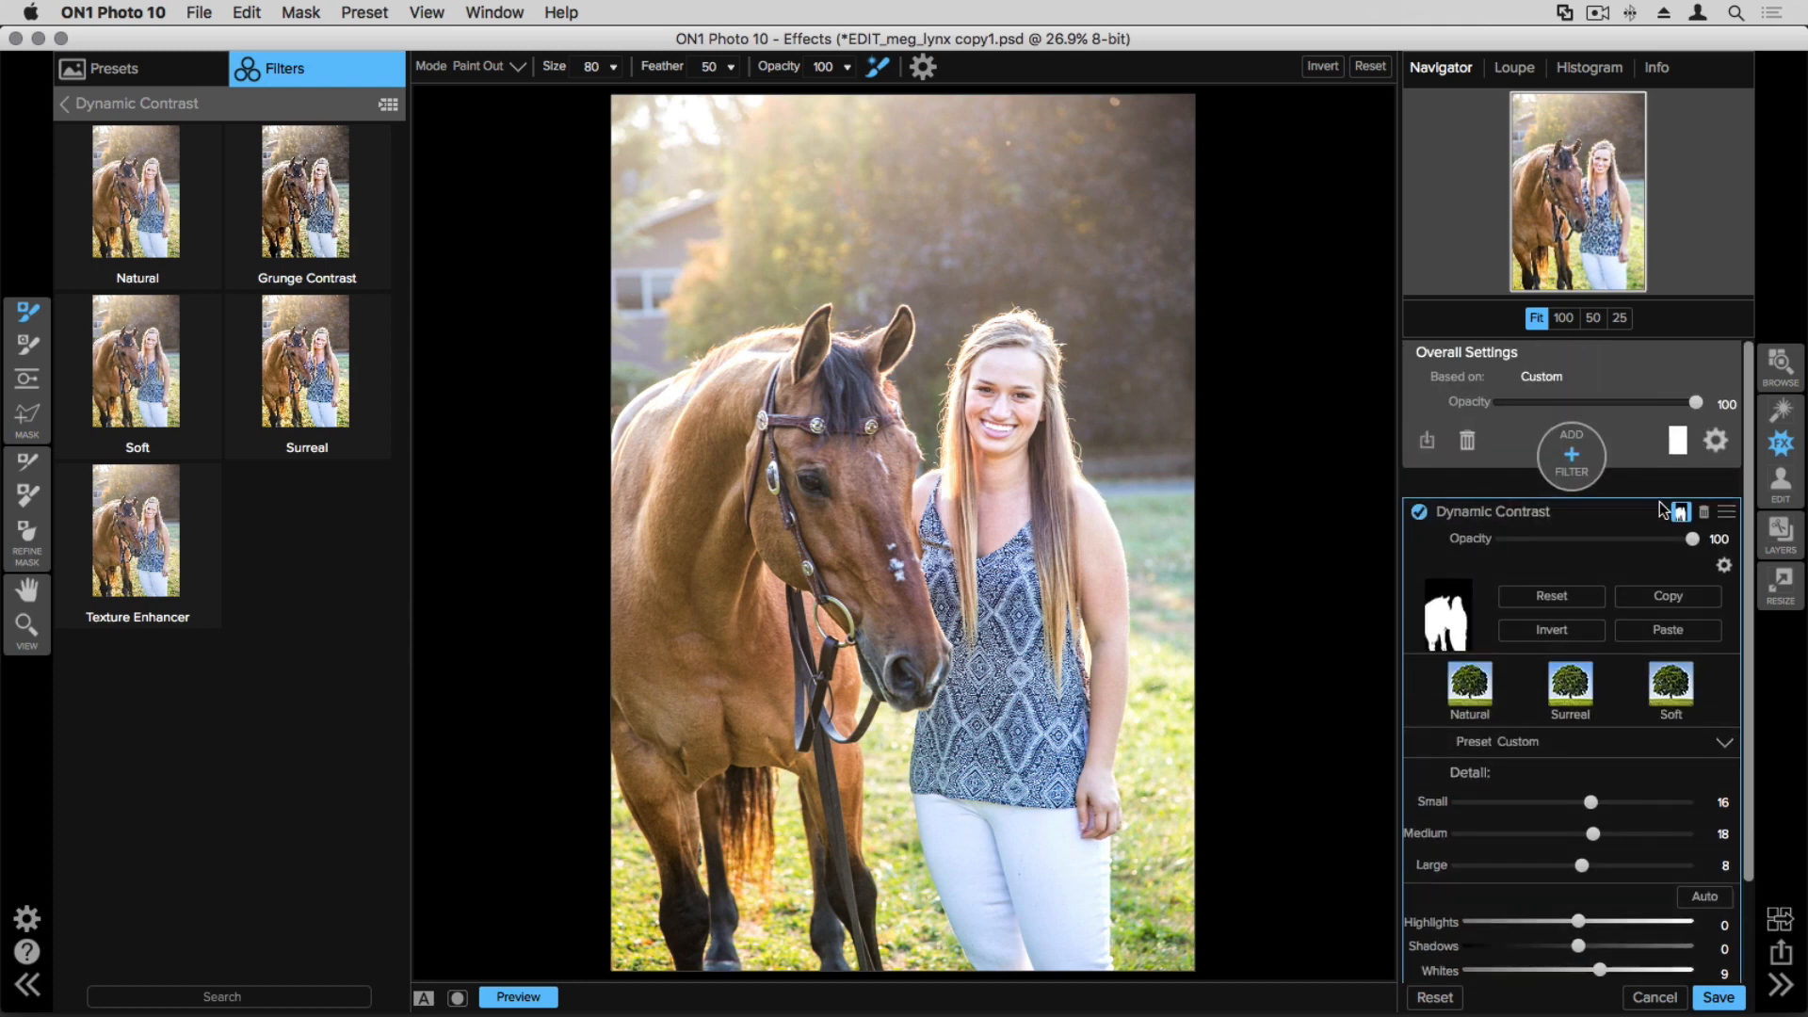
click(1563, 448)
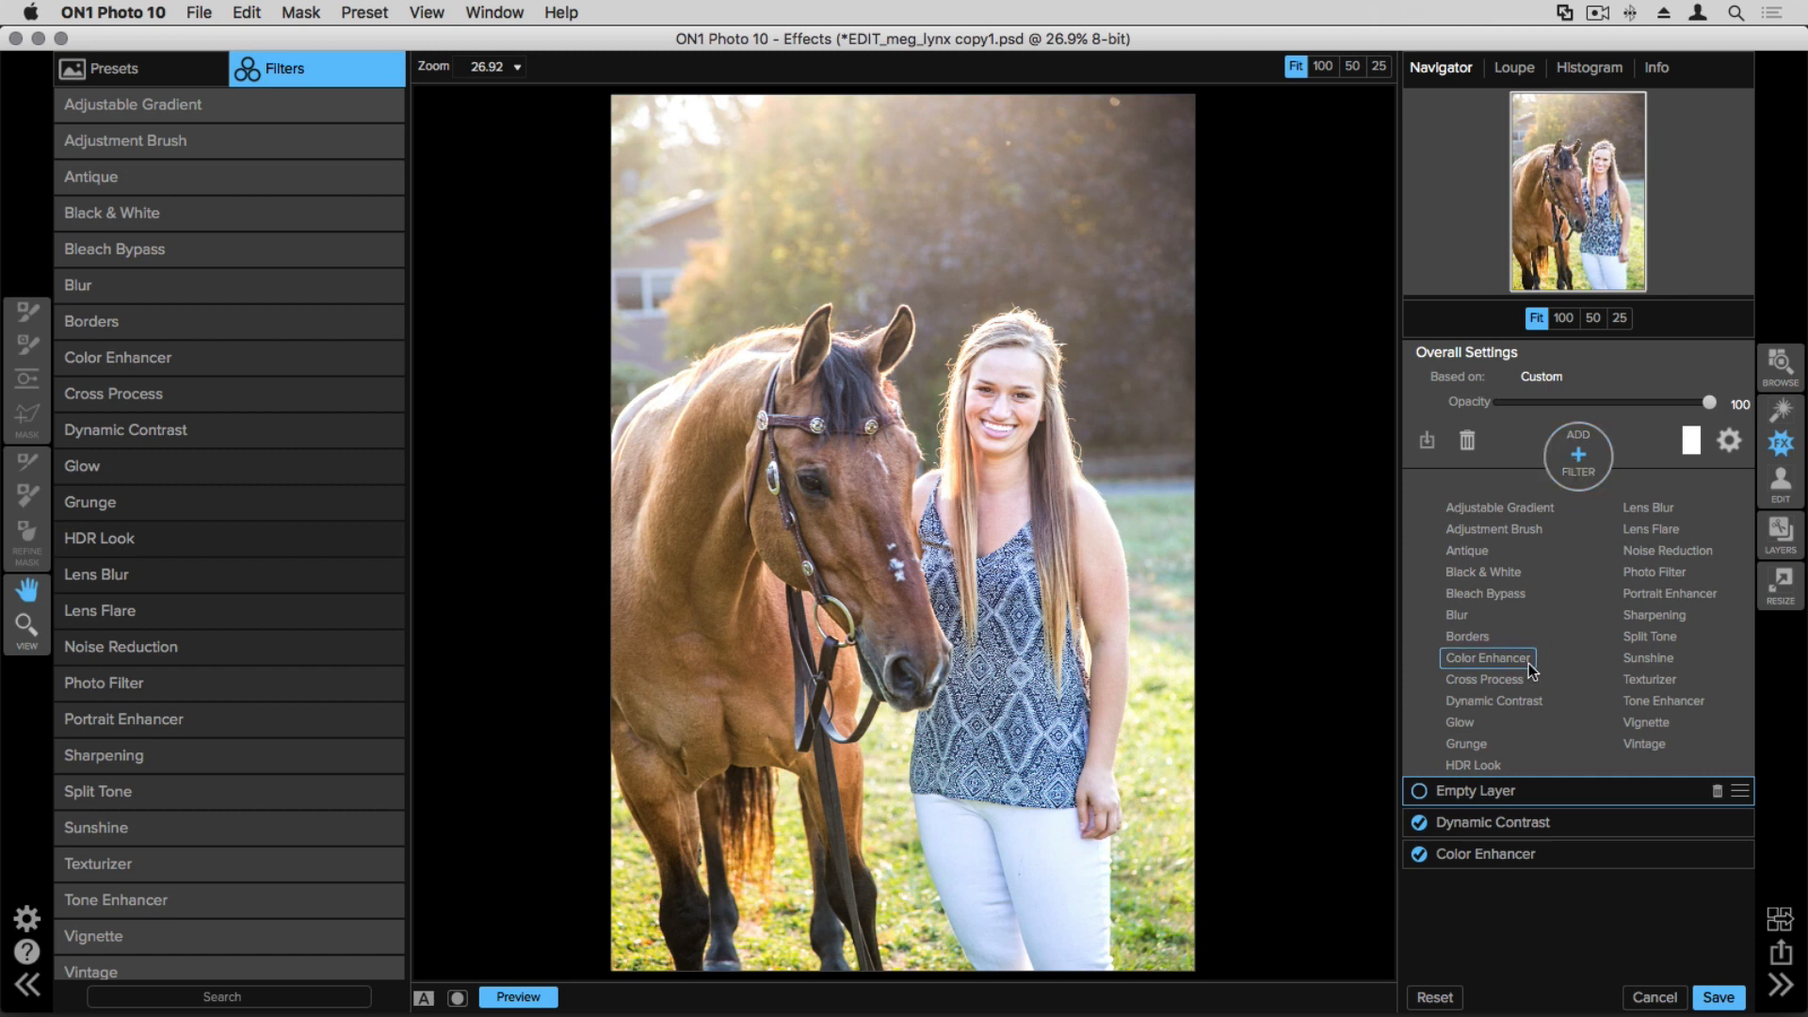
click(1504, 662)
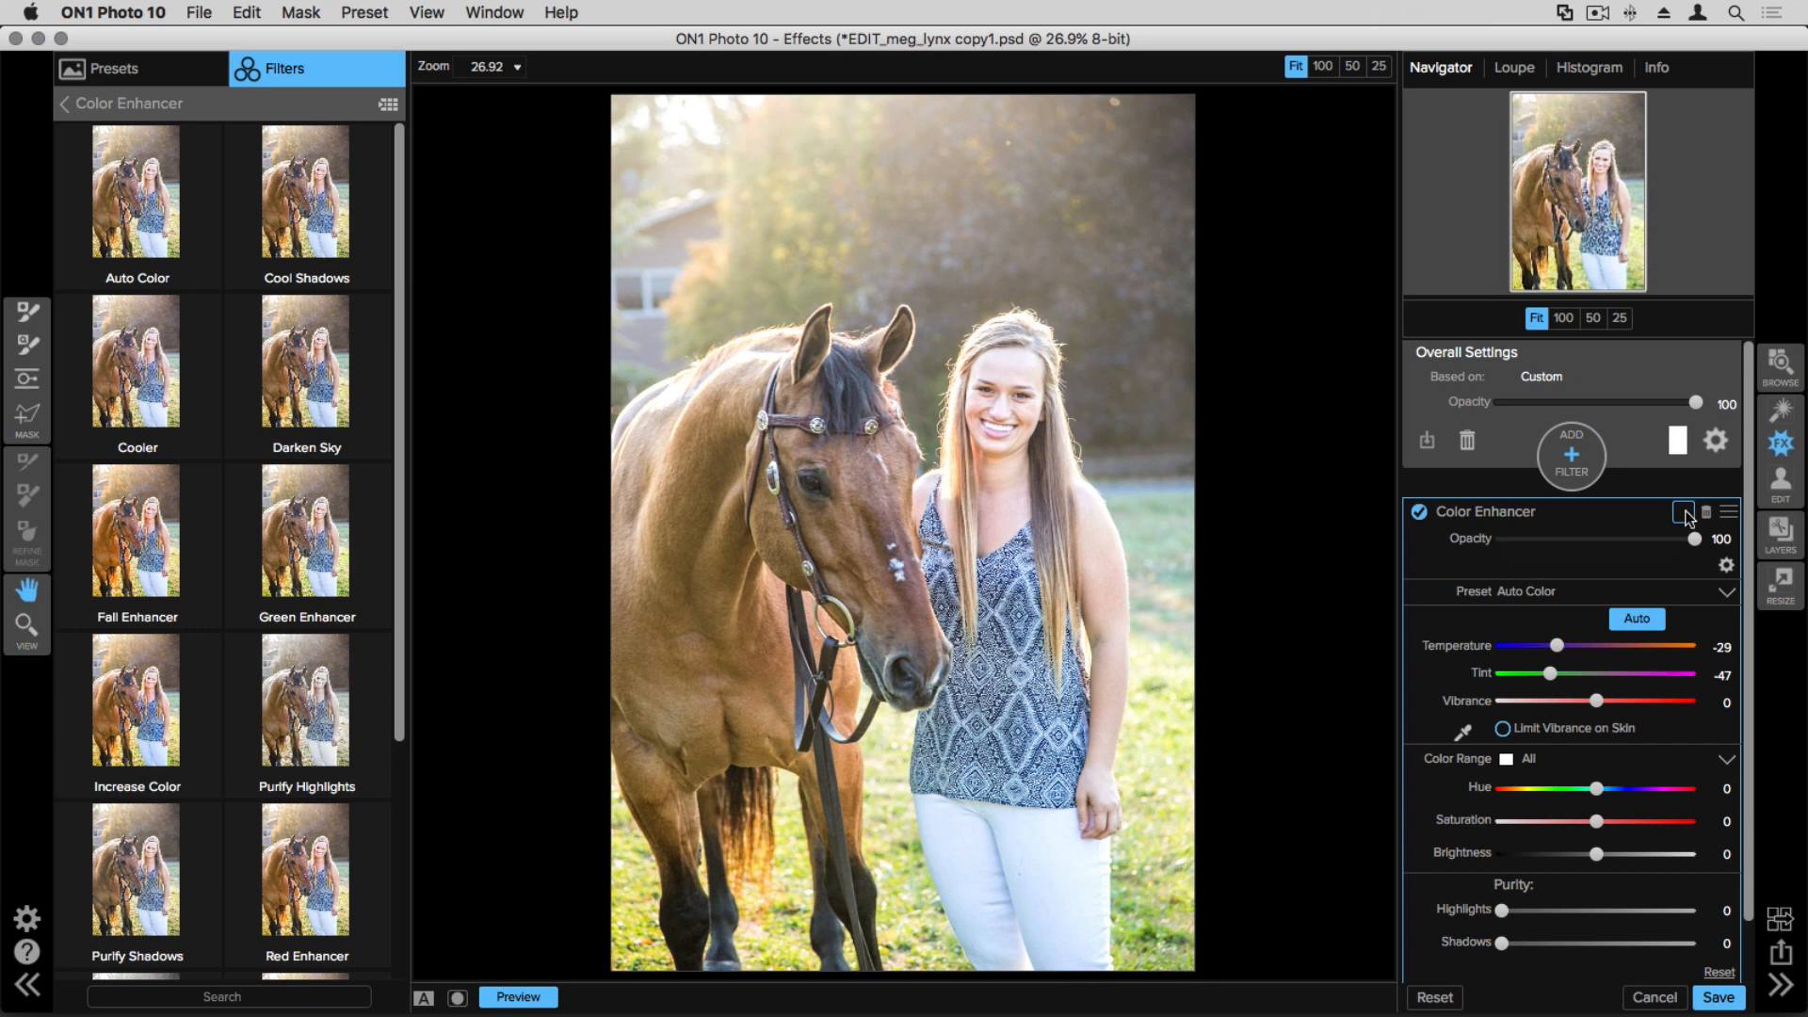
scroll(1680, 513, down, 1)
click(1681, 505)
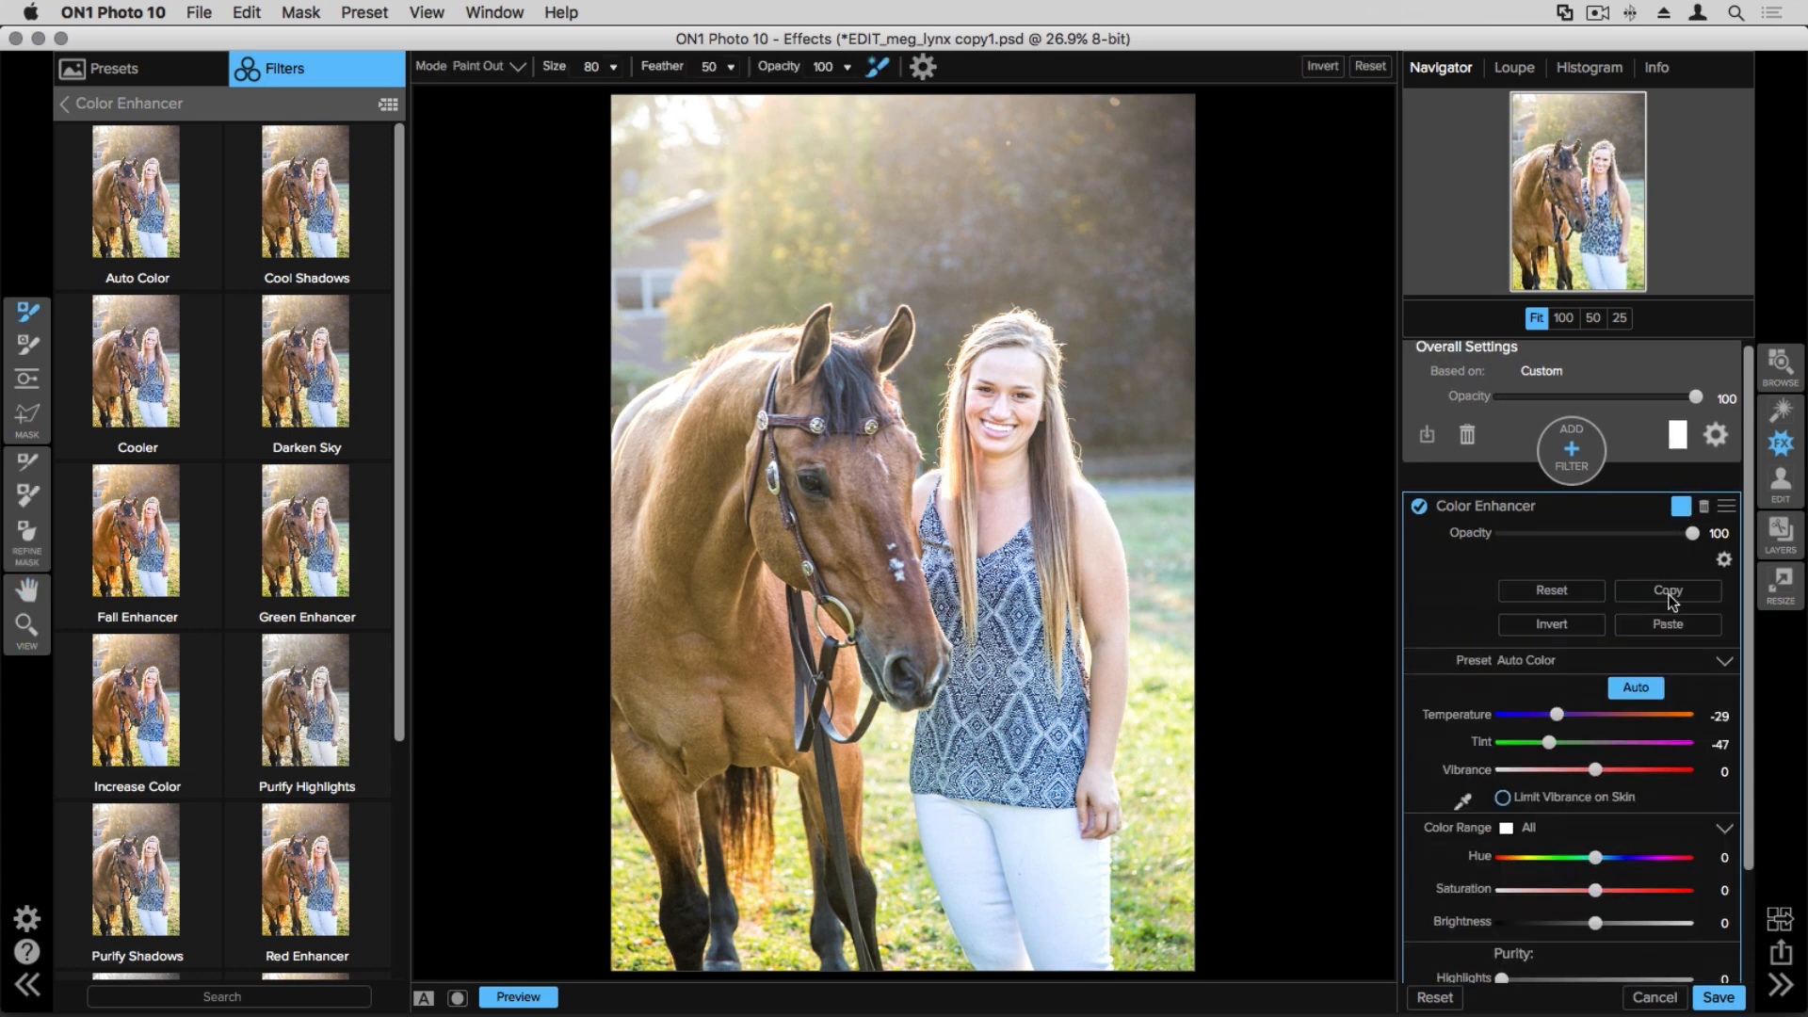
click(1668, 626)
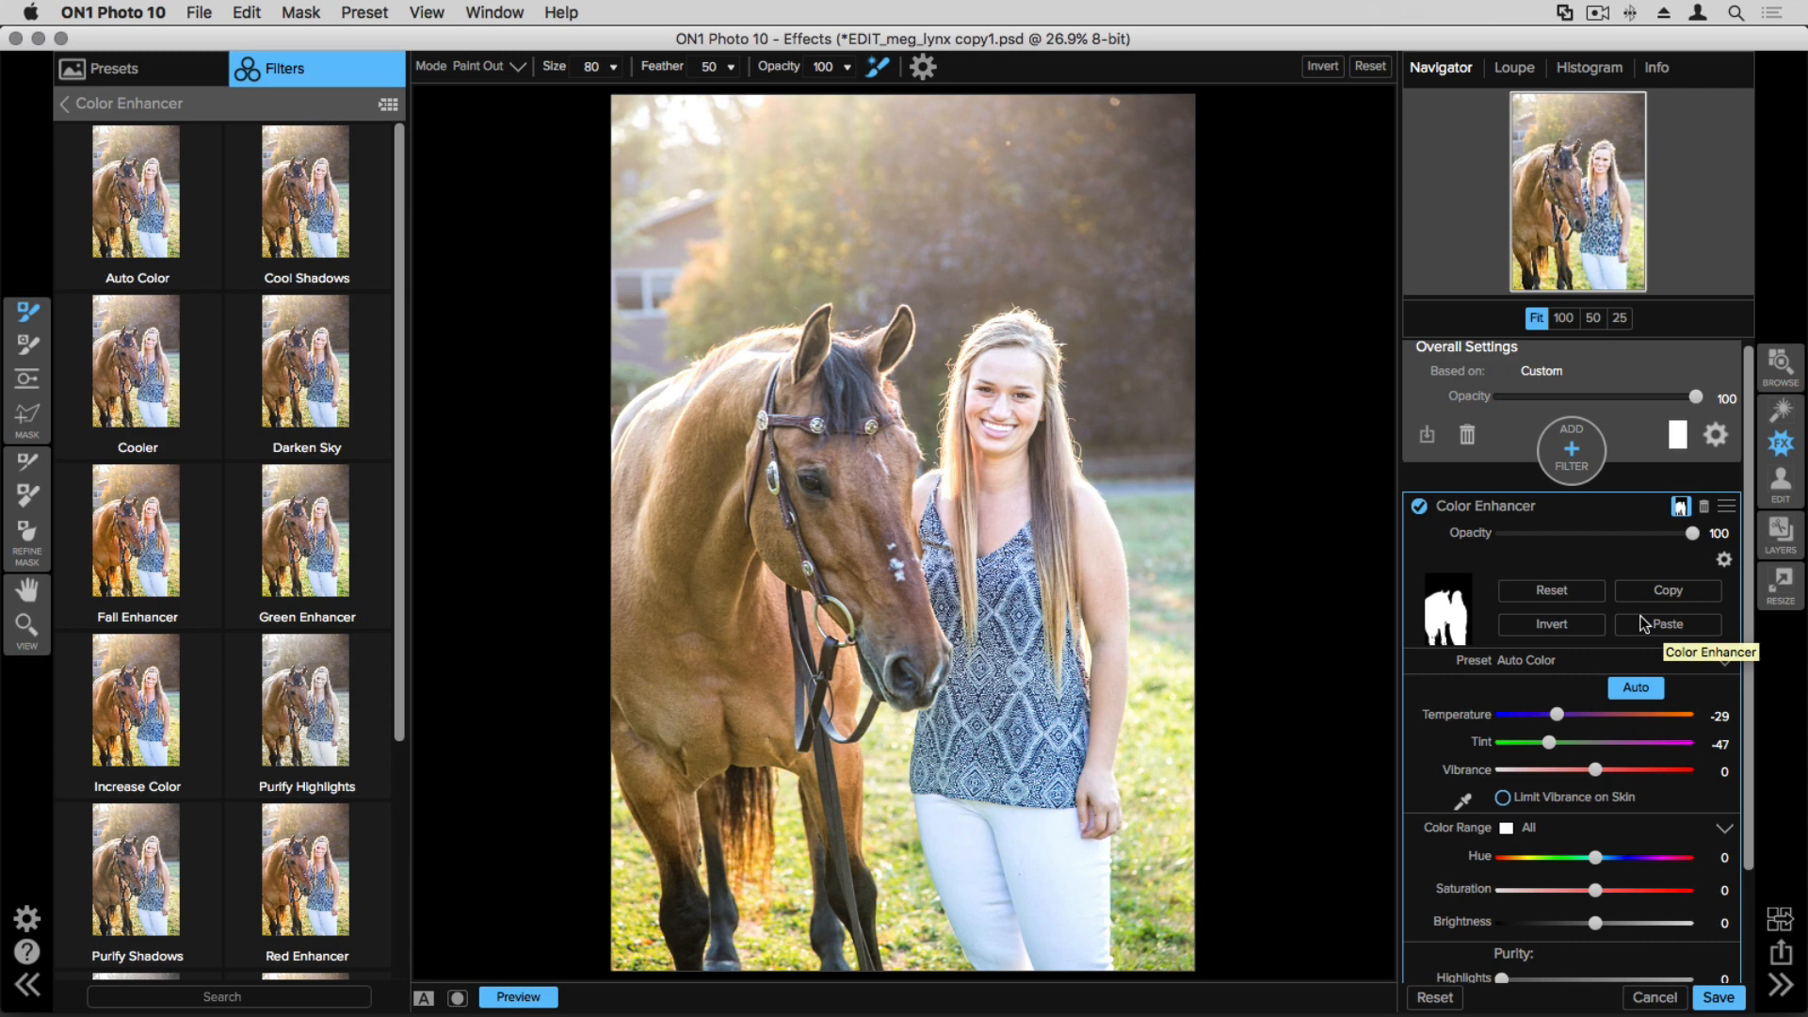
click(1580, 625)
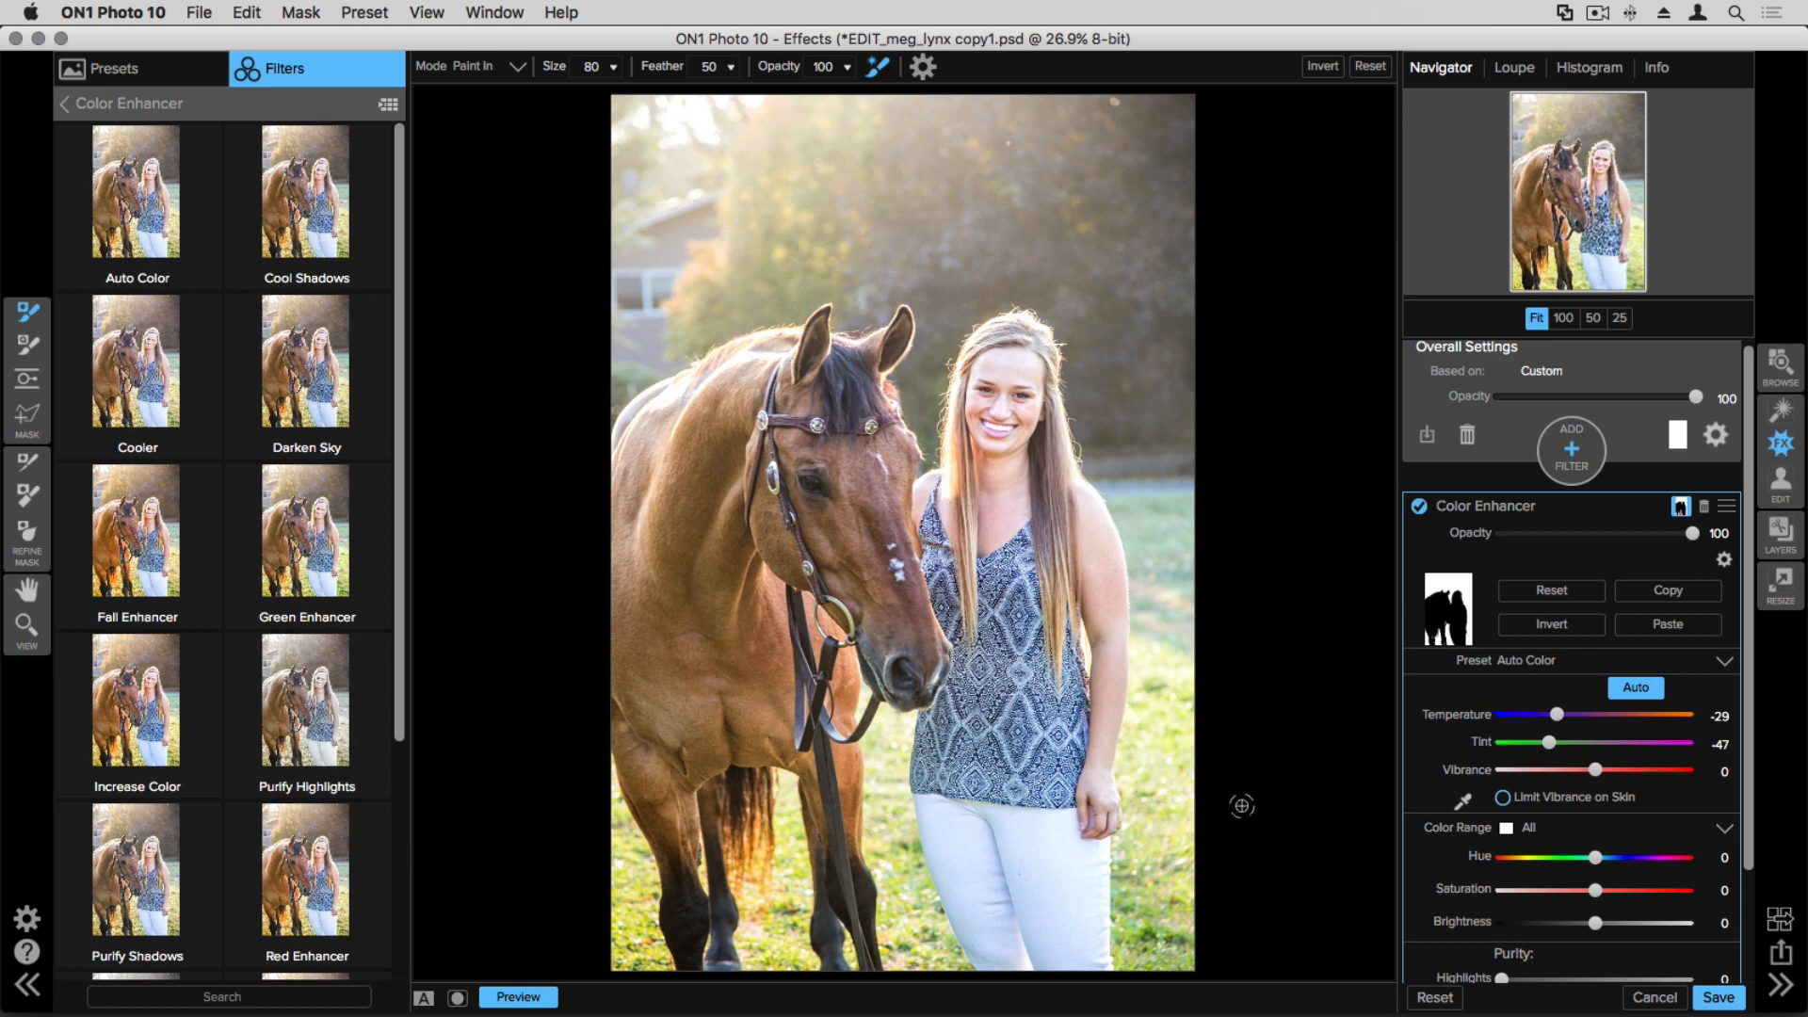
Step: Turn off auto correction in the background's Color Enhancer and set the Green range's saturation to 13 and hue to 20
click(1637, 685)
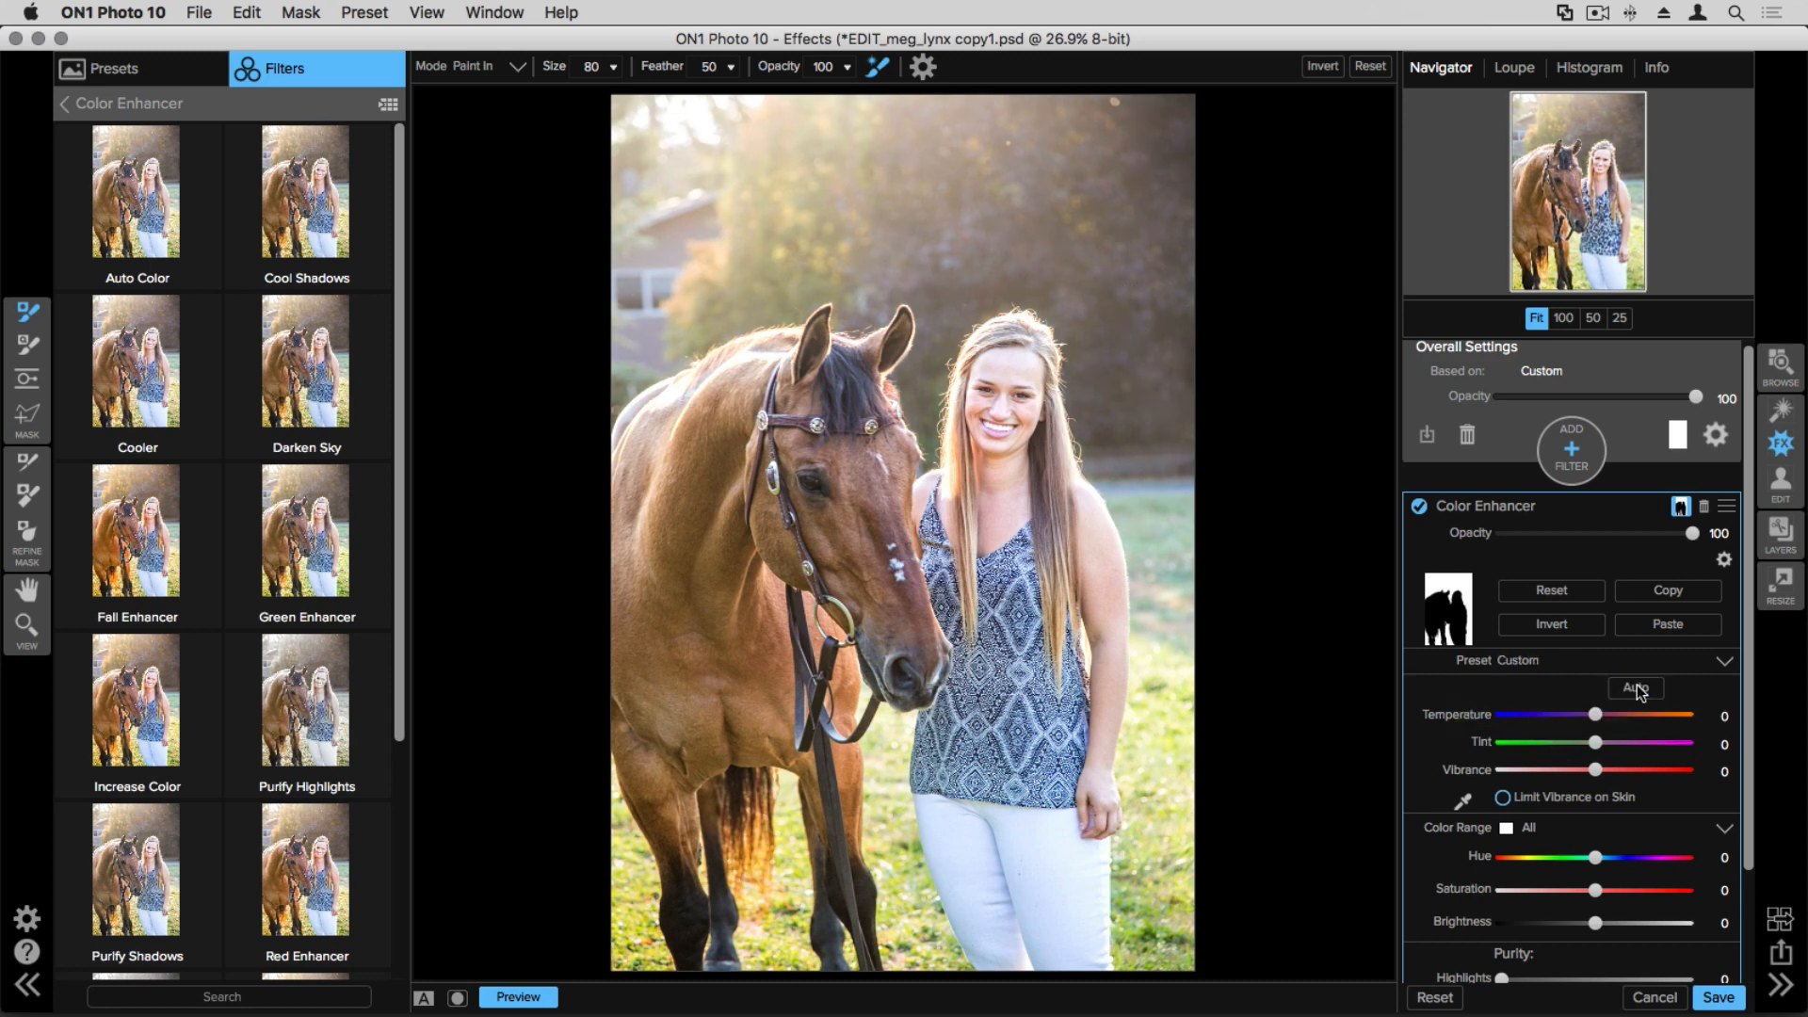
scroll(1641, 731, down, 5)
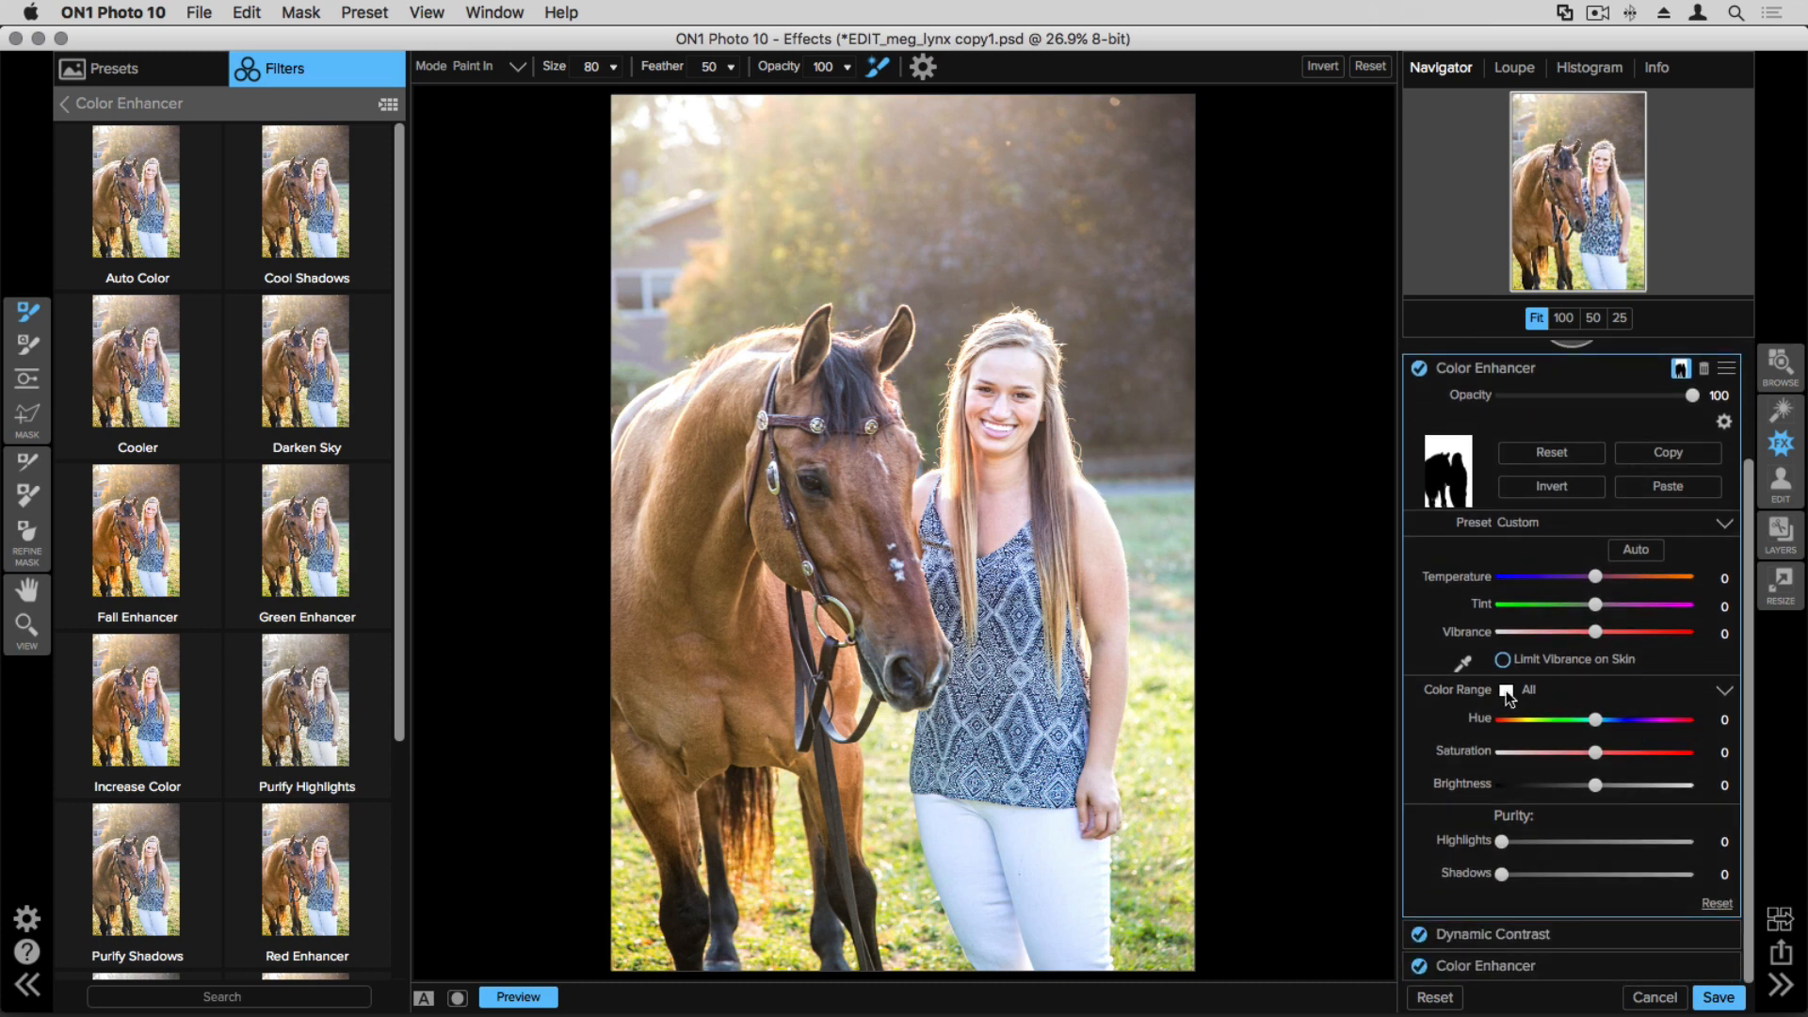
click(1533, 690)
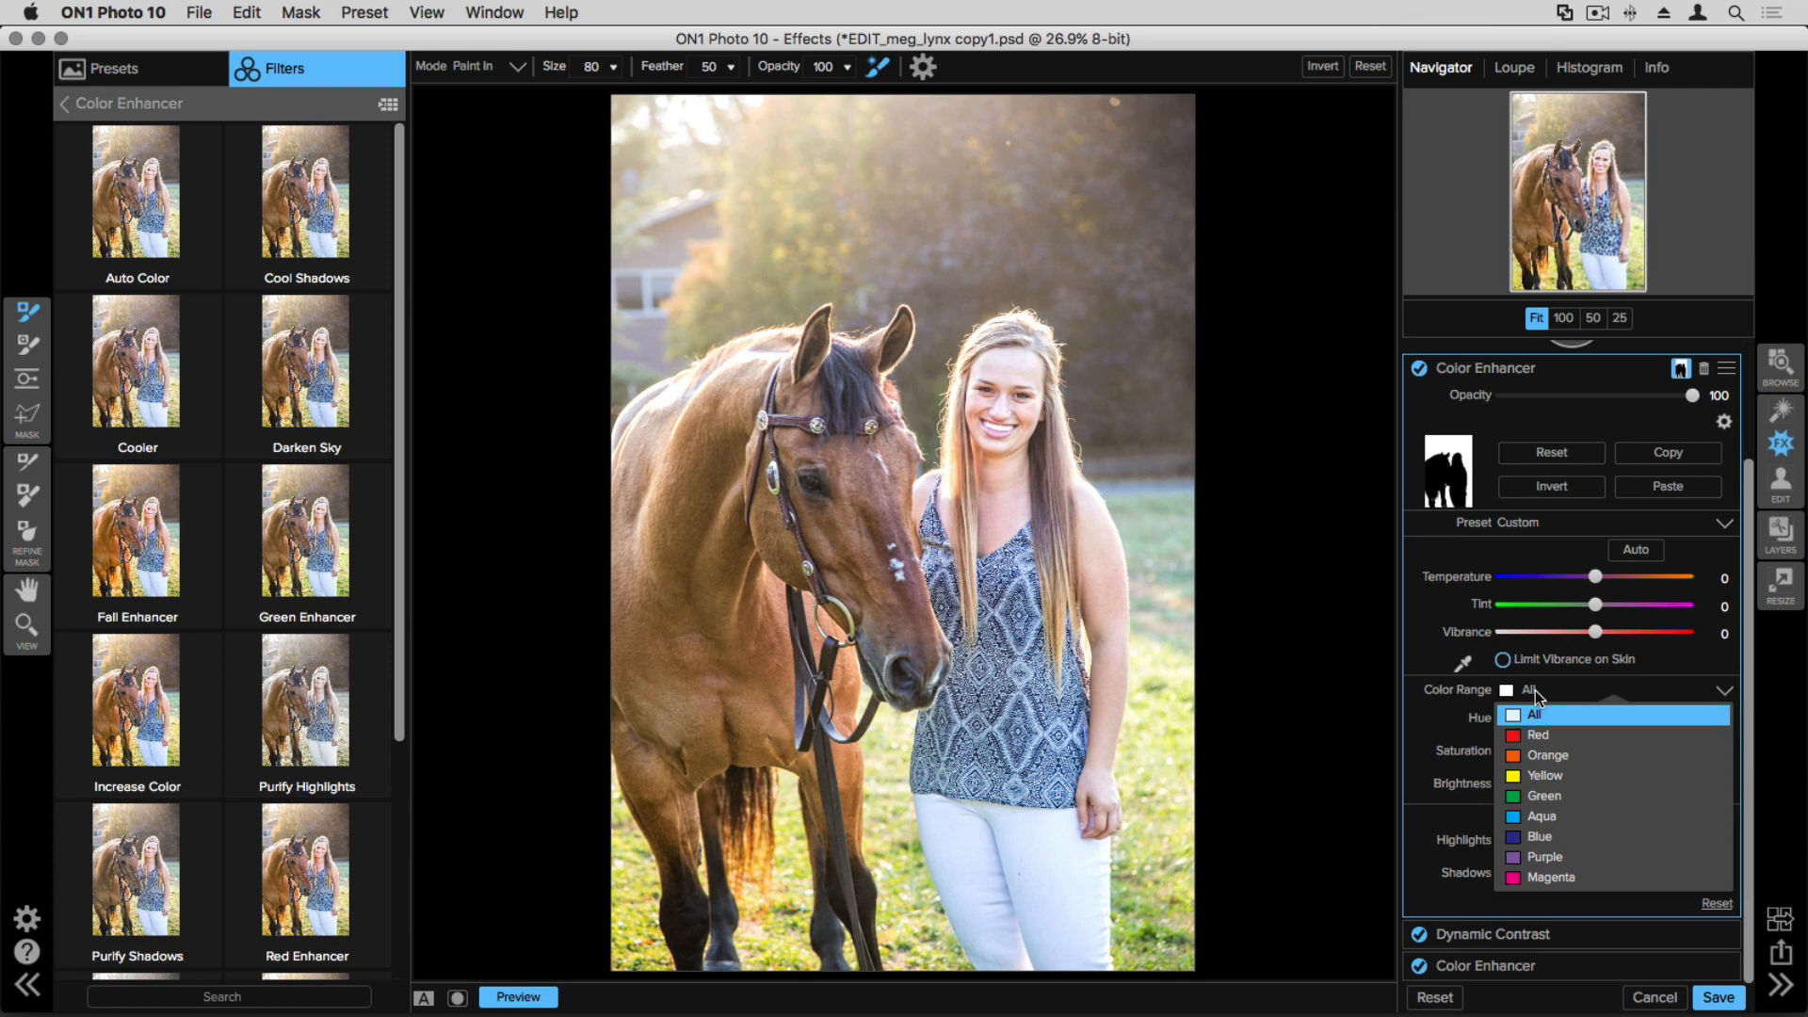
click(1546, 793)
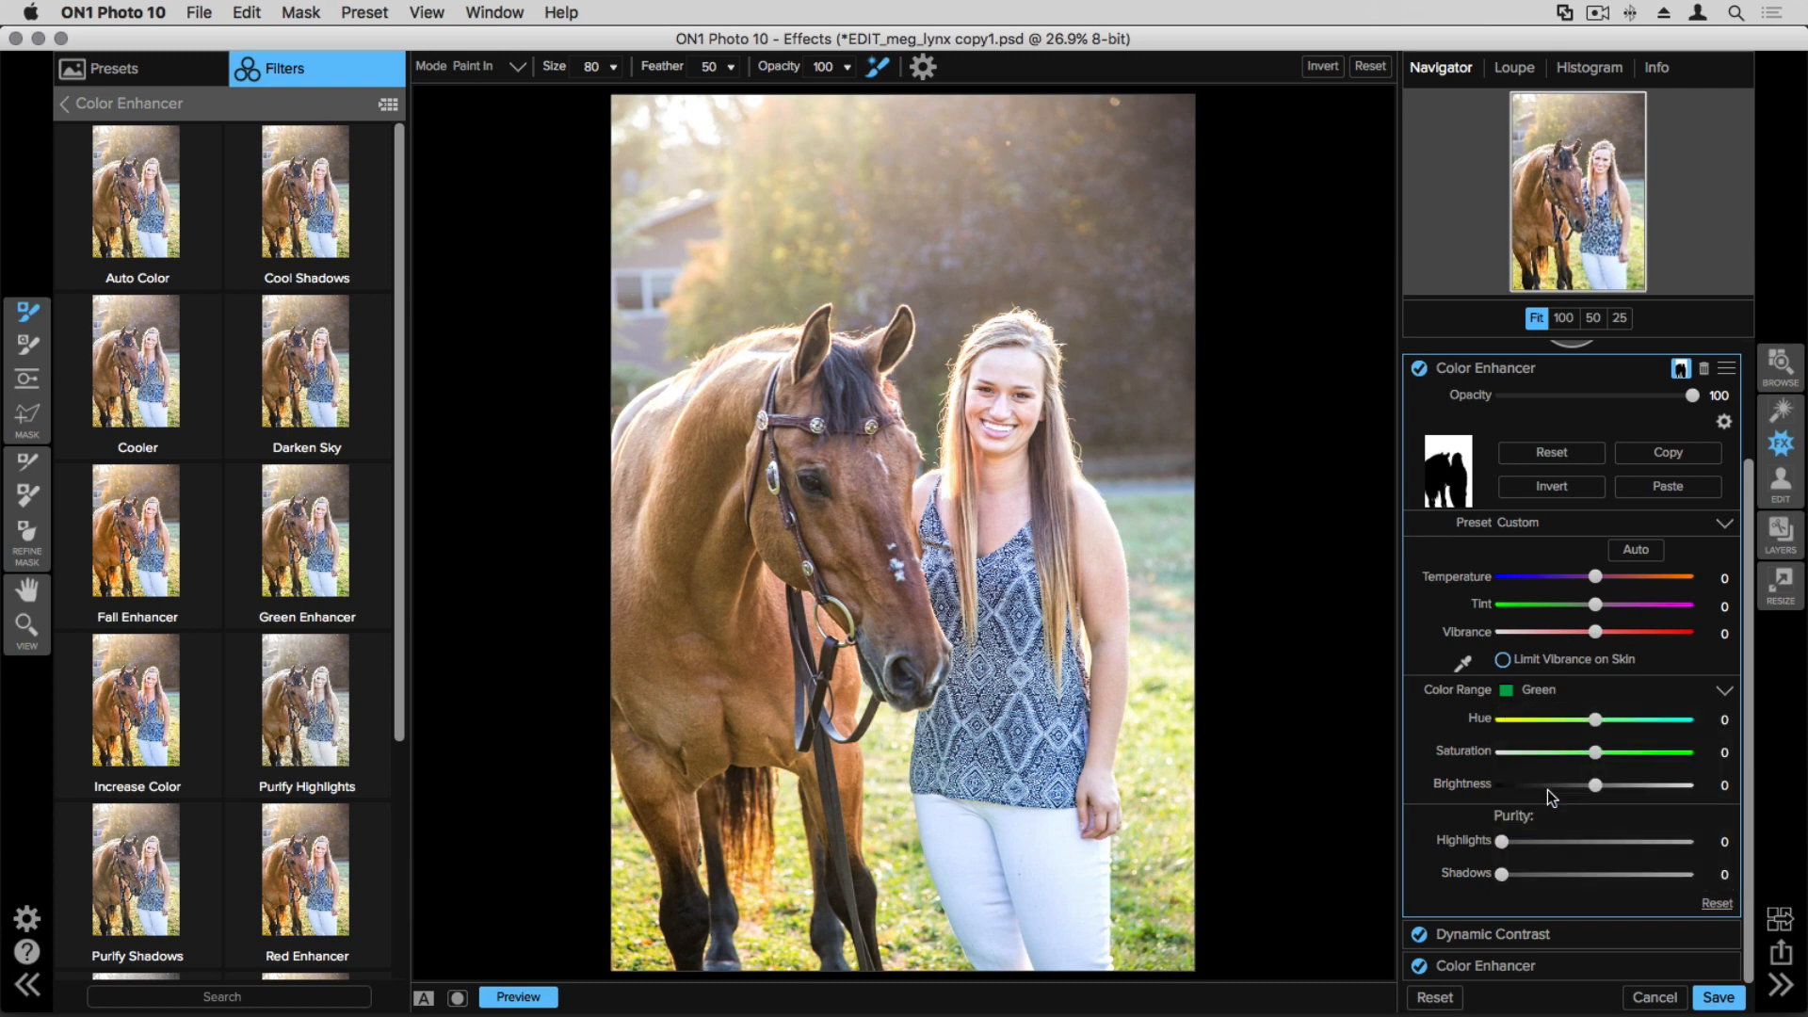
scroll(1569, 763, up, 2)
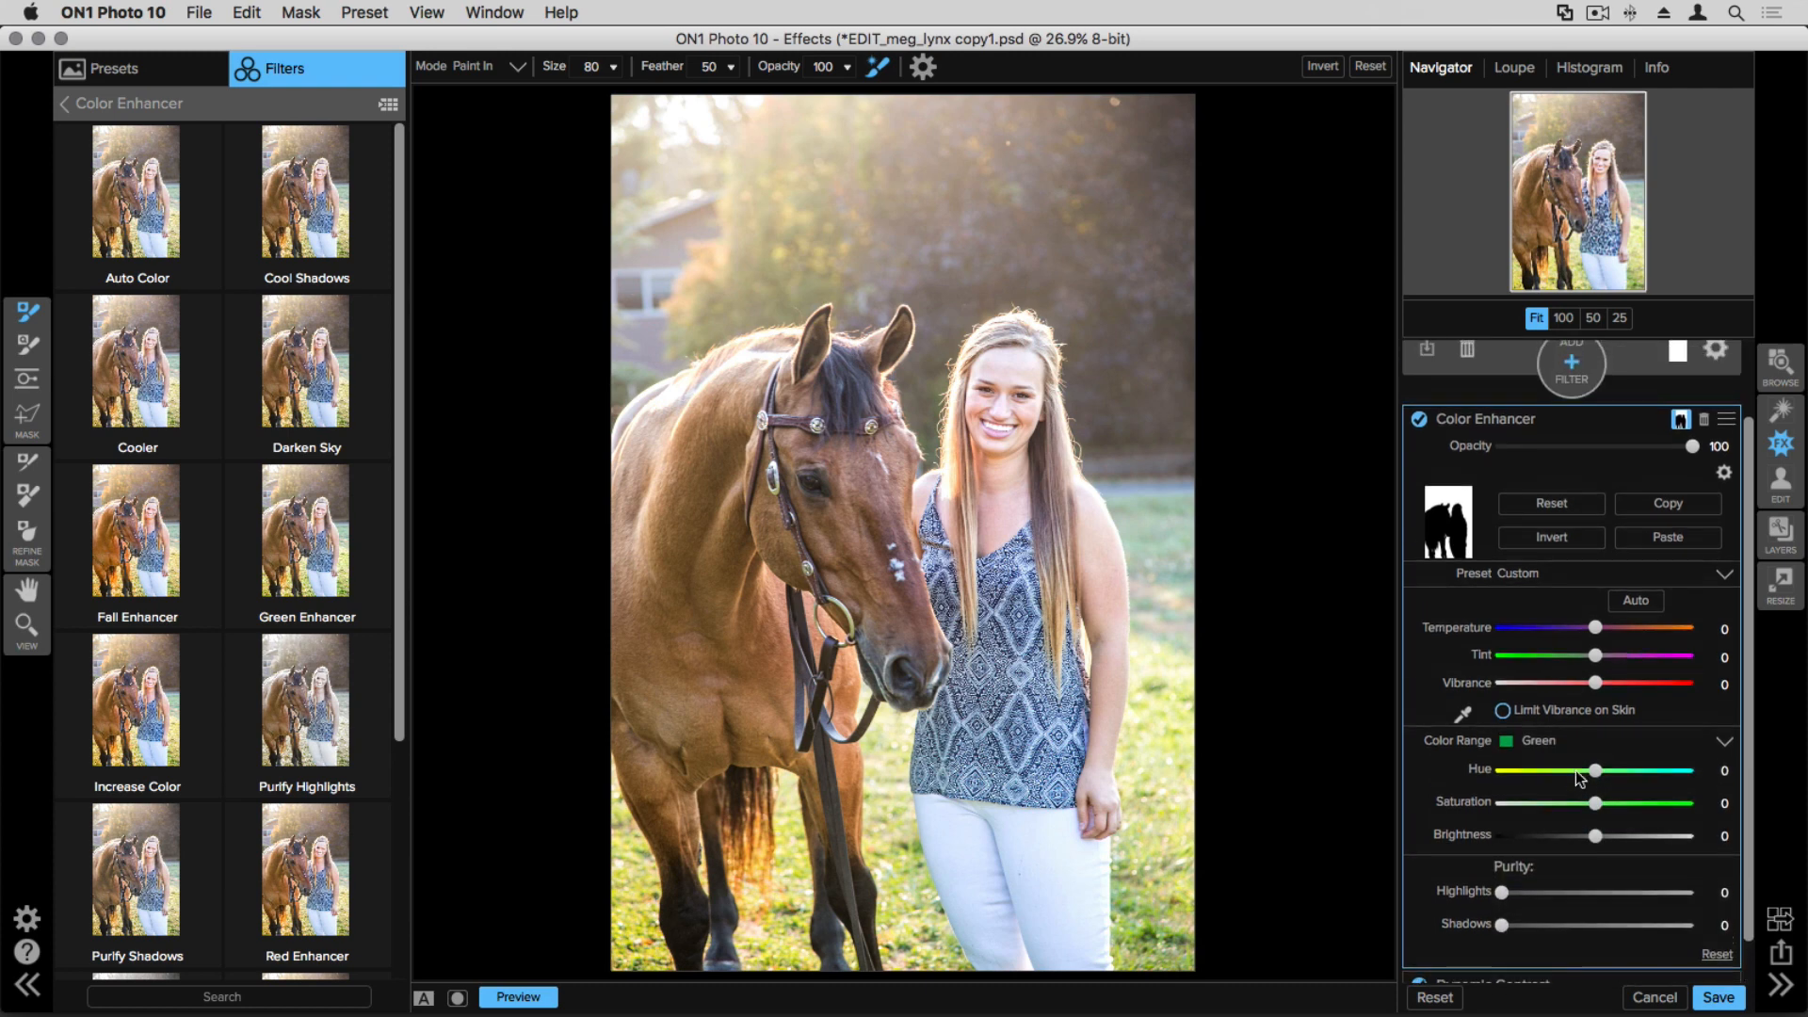
scroll(1574, 770, down, 1)
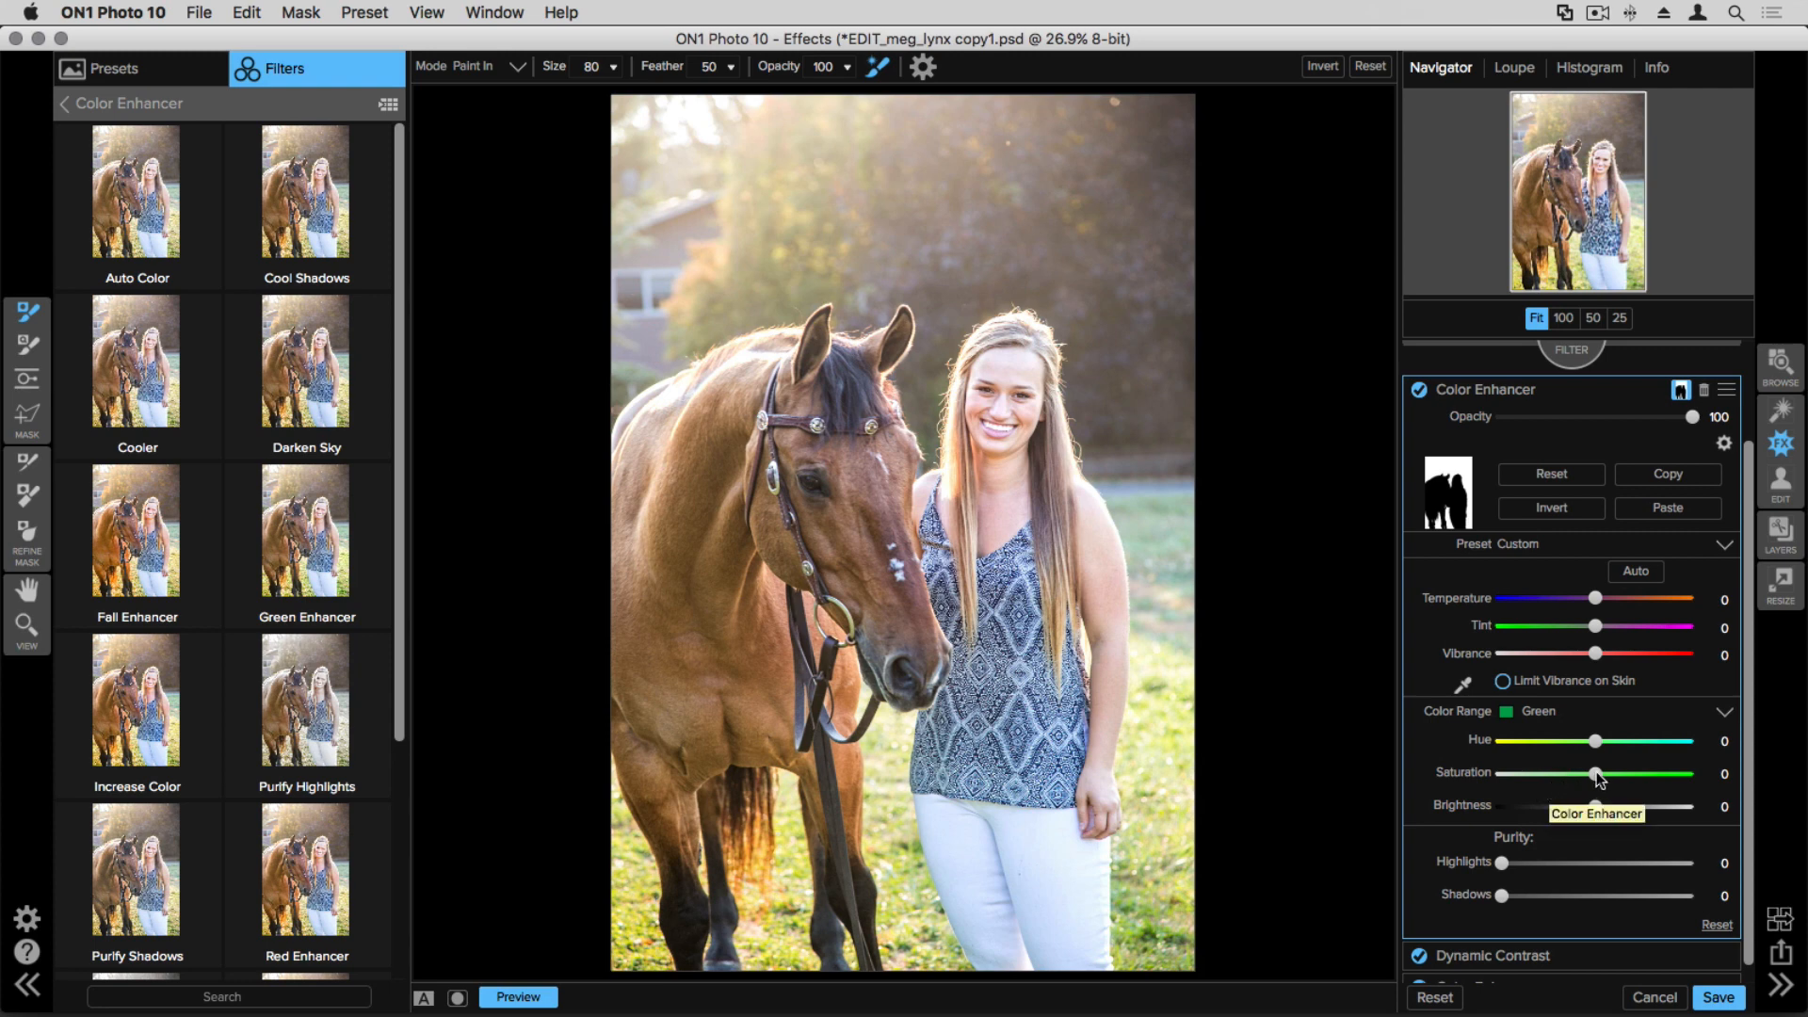
drag(1597, 773, 1621, 778)
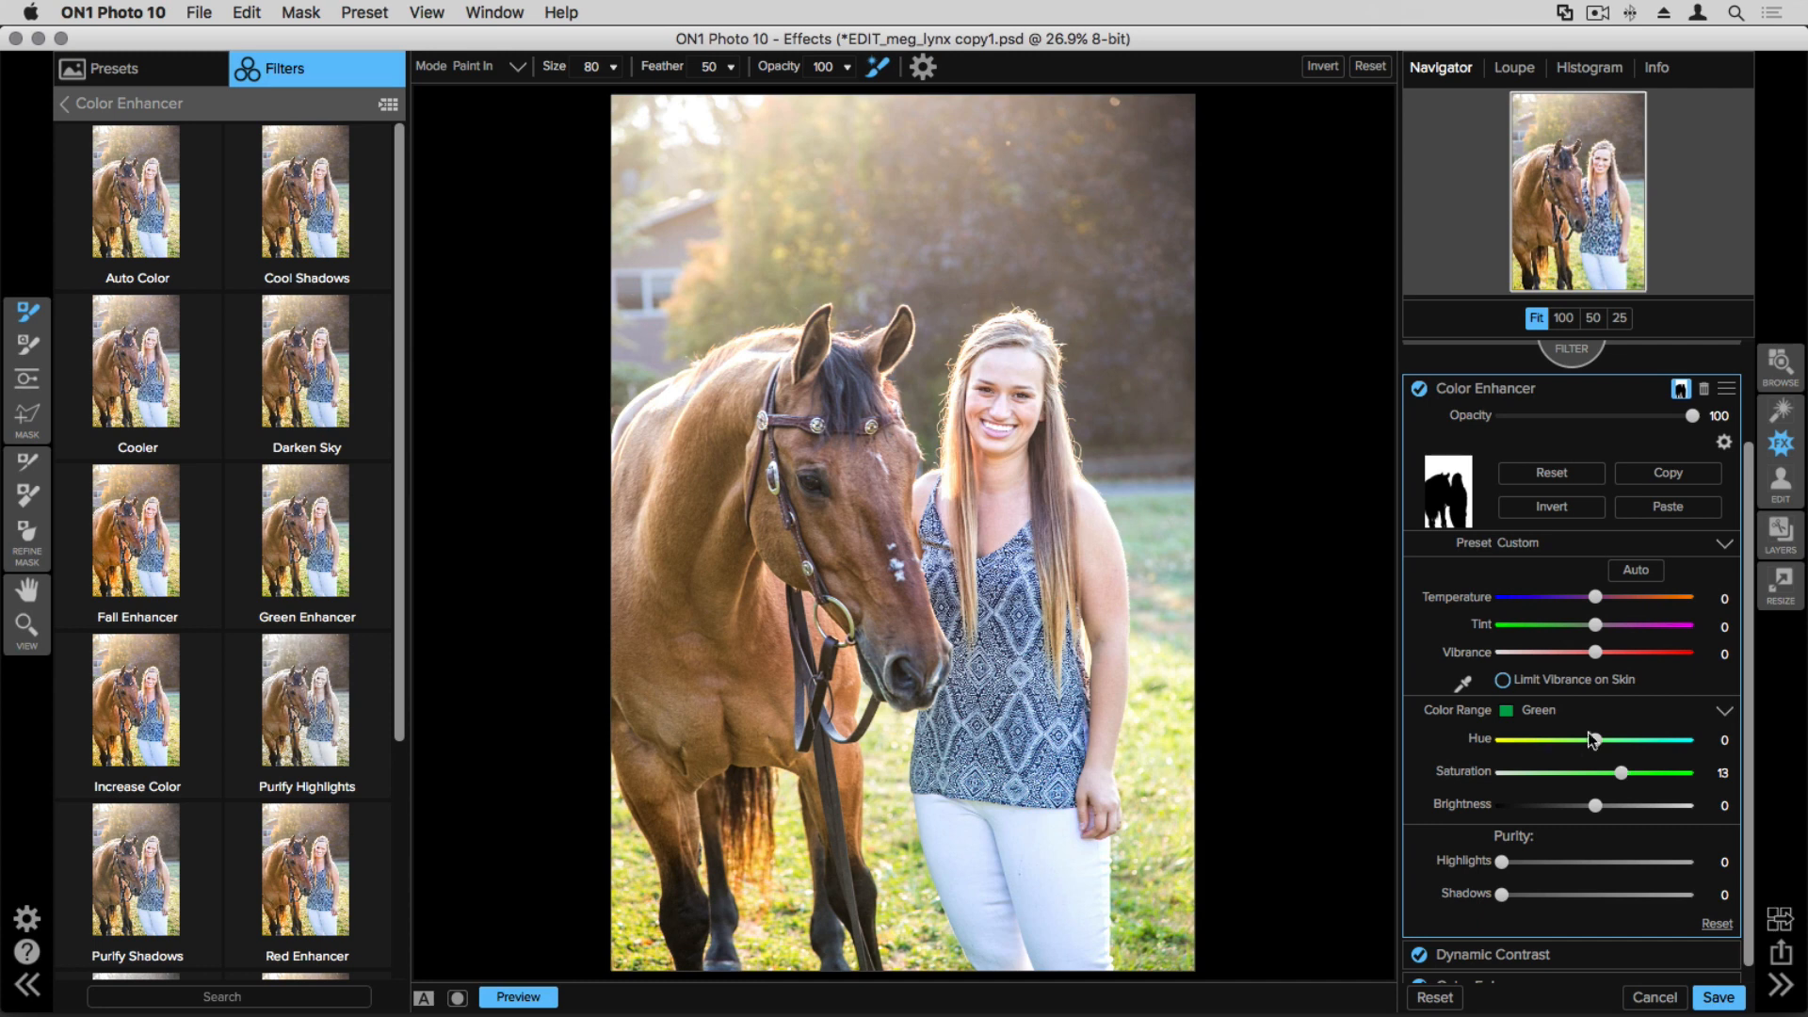
drag(1614, 737, 1636, 743)
Step: Set the vibrance of the background's Color Enhancer to 13
scroll(1631, 731, up, 2)
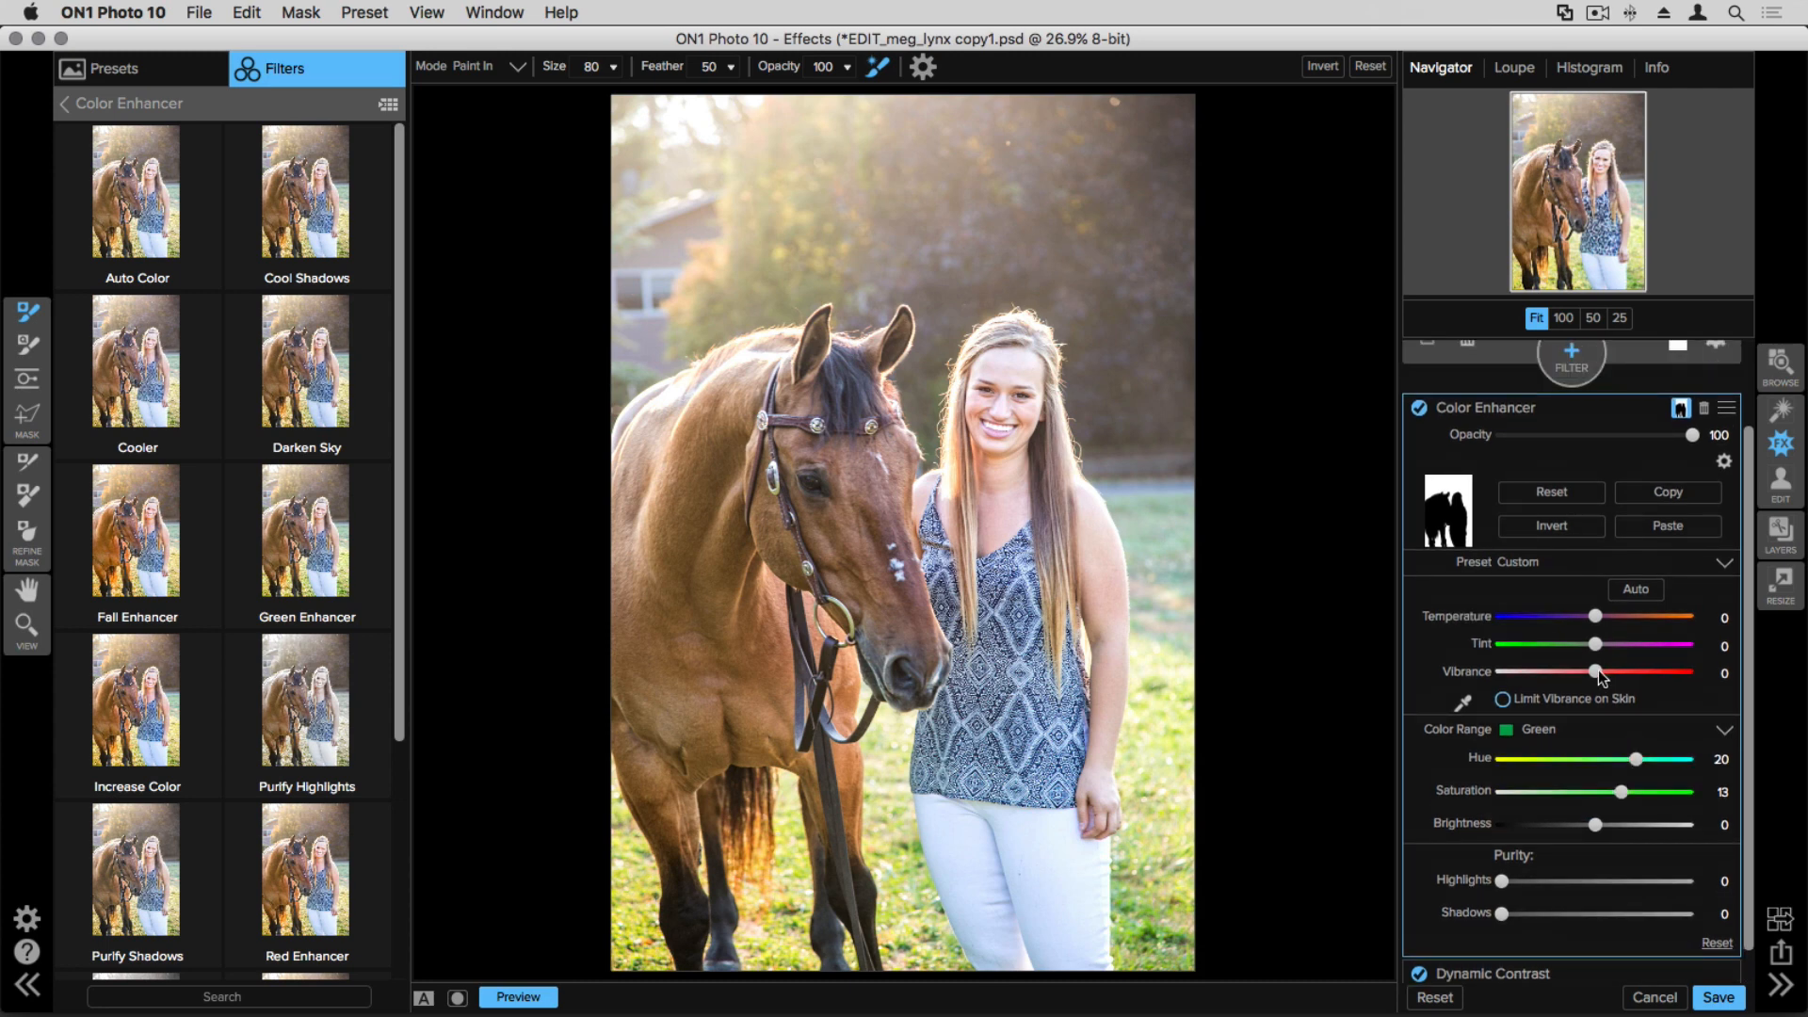
mouse_move(1599, 670)
mouse_down()
mouse_move(1635, 672)
mouse_move(1620, 672)
mouse_up()
scroll(1608, 668, down, 2)
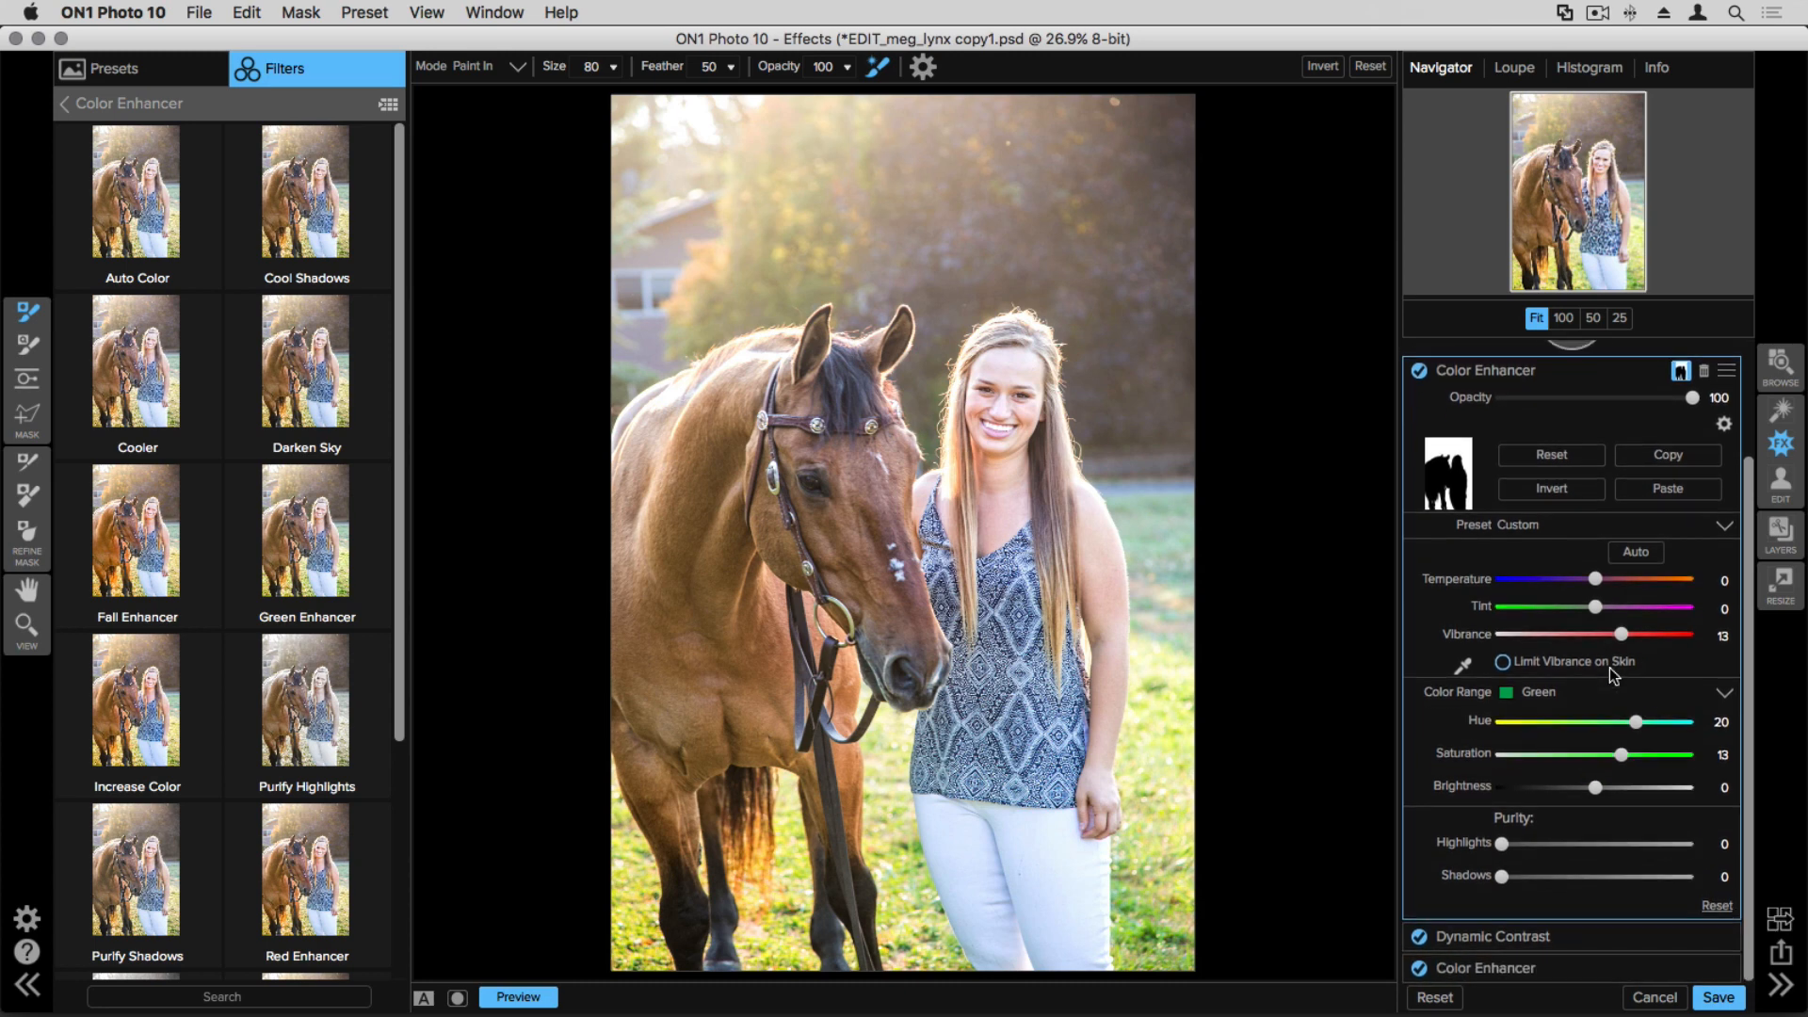
Step: Add a Sunshine filter with its amount set to 24 and warmth to 15
scroll(1608, 669, up, 5)
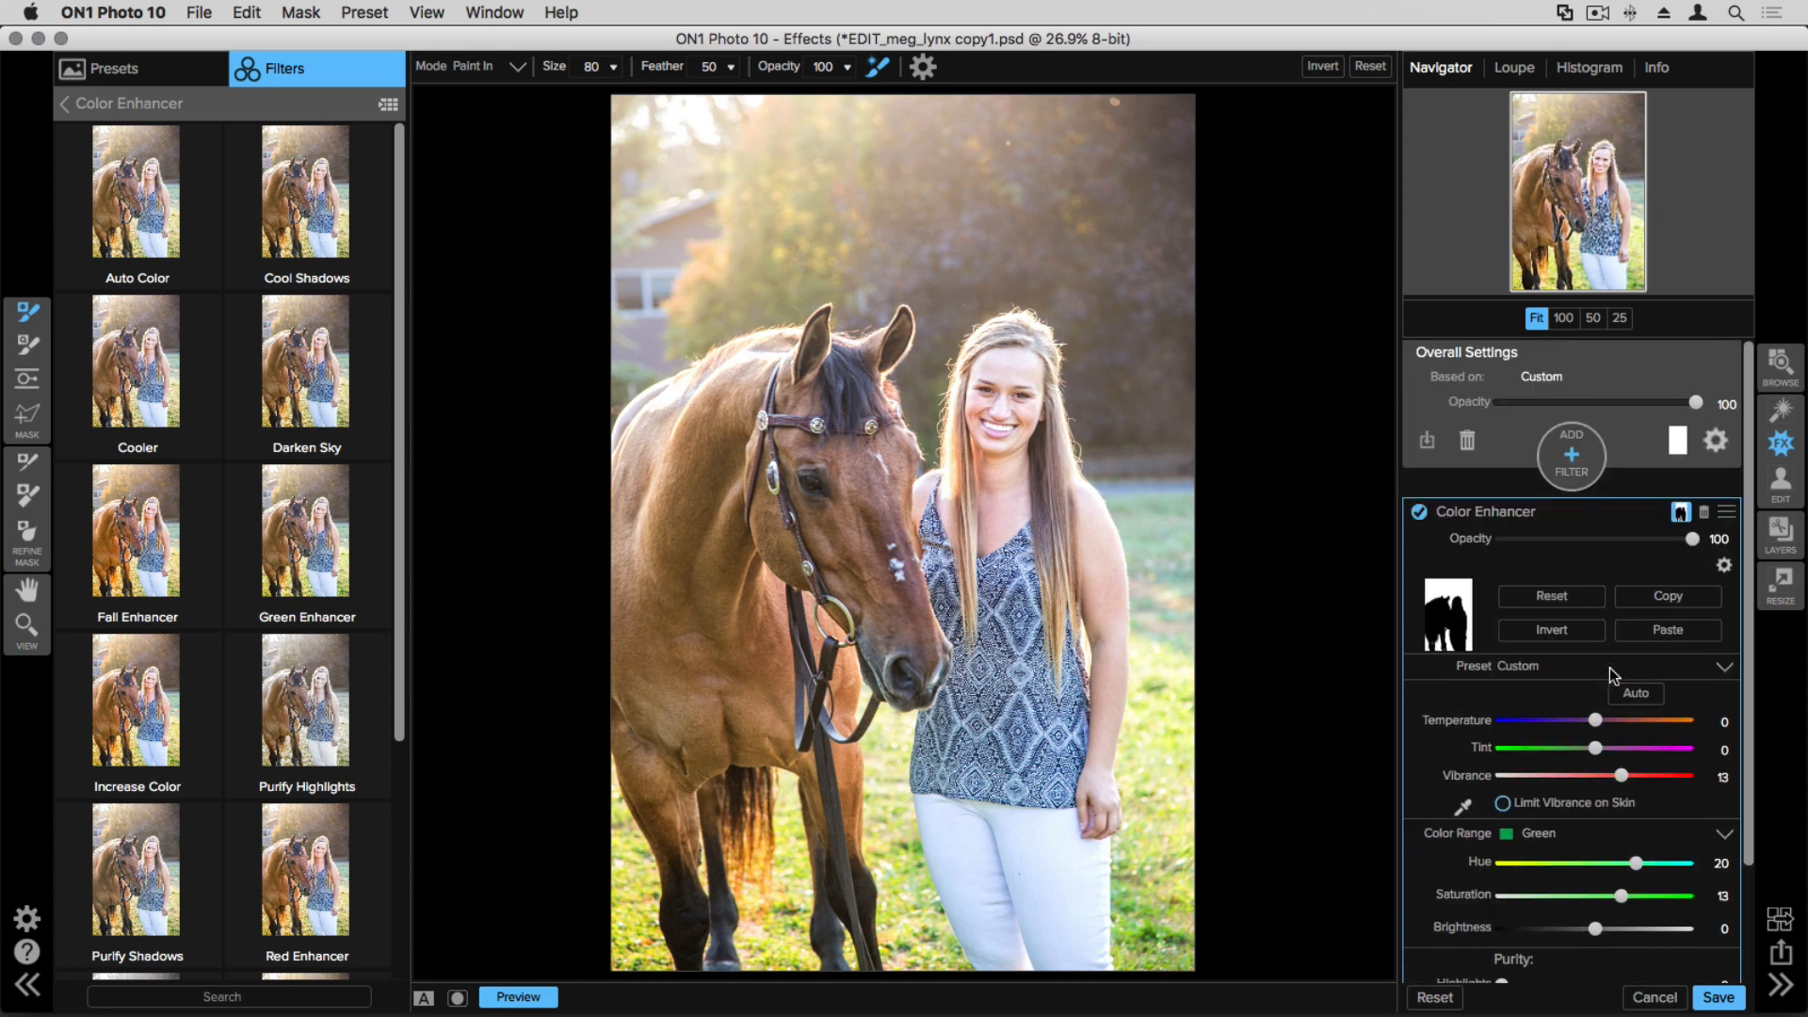
click(1580, 467)
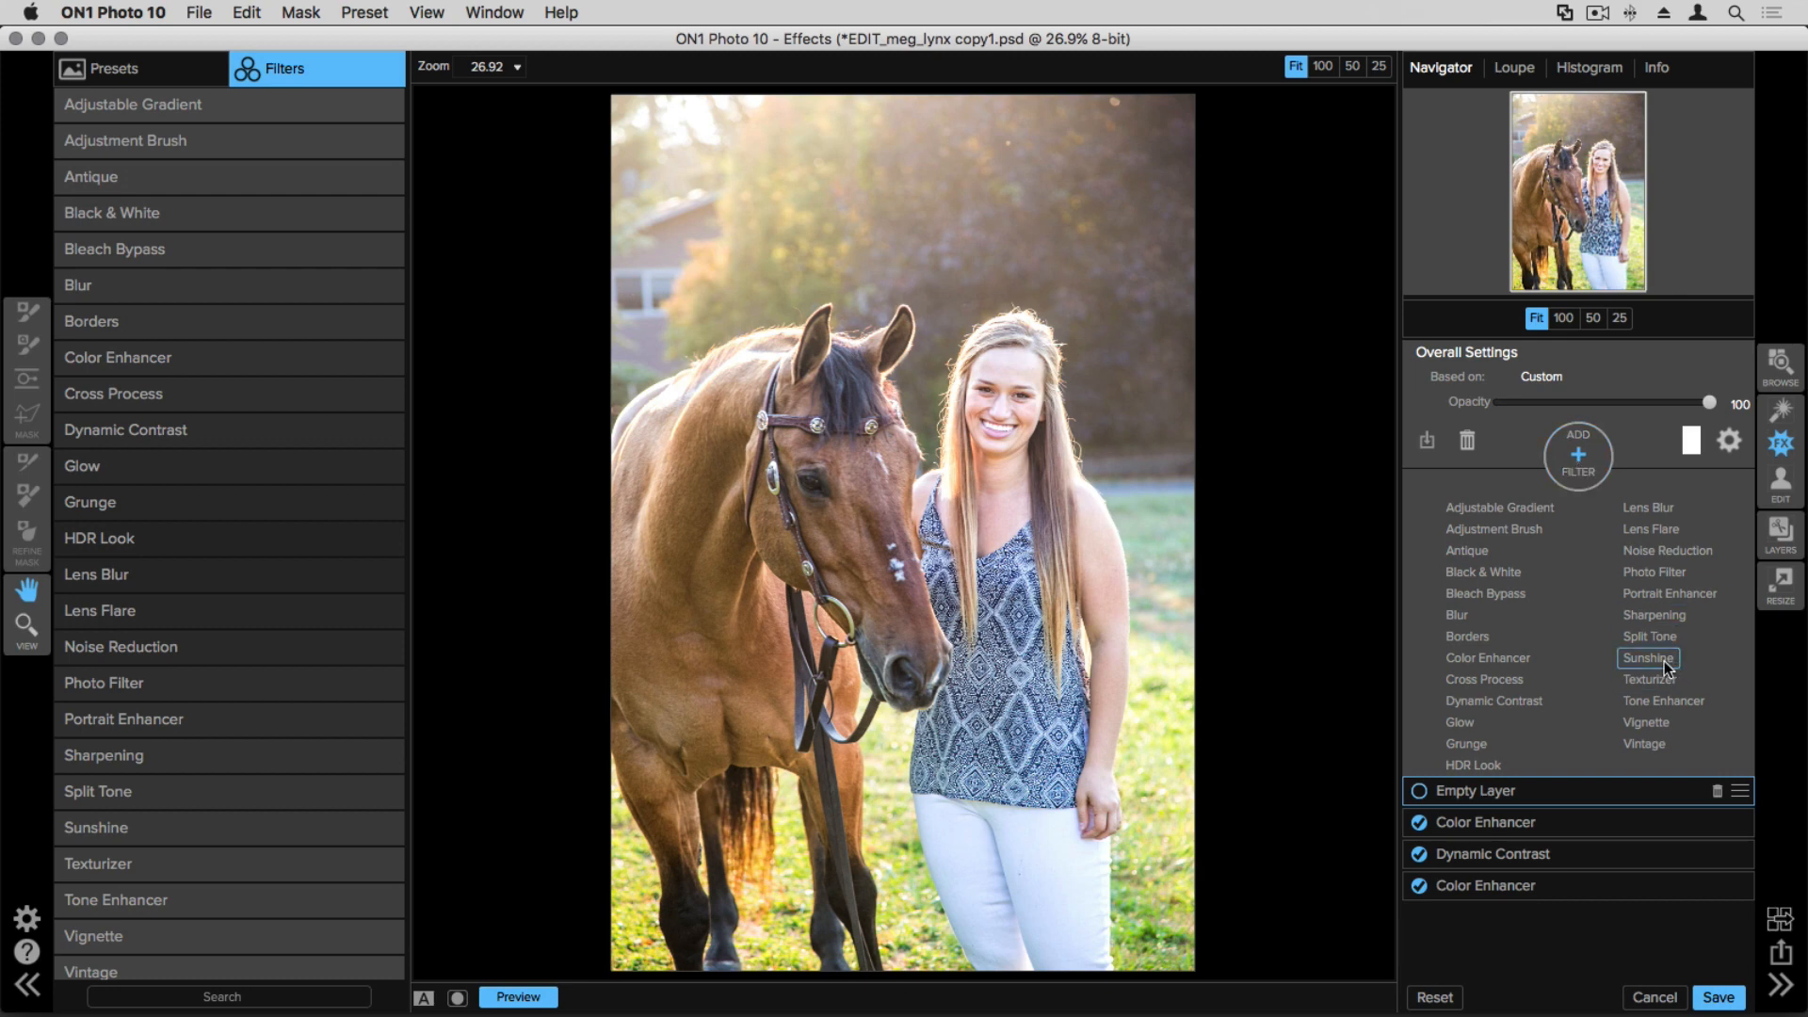
click(1647, 658)
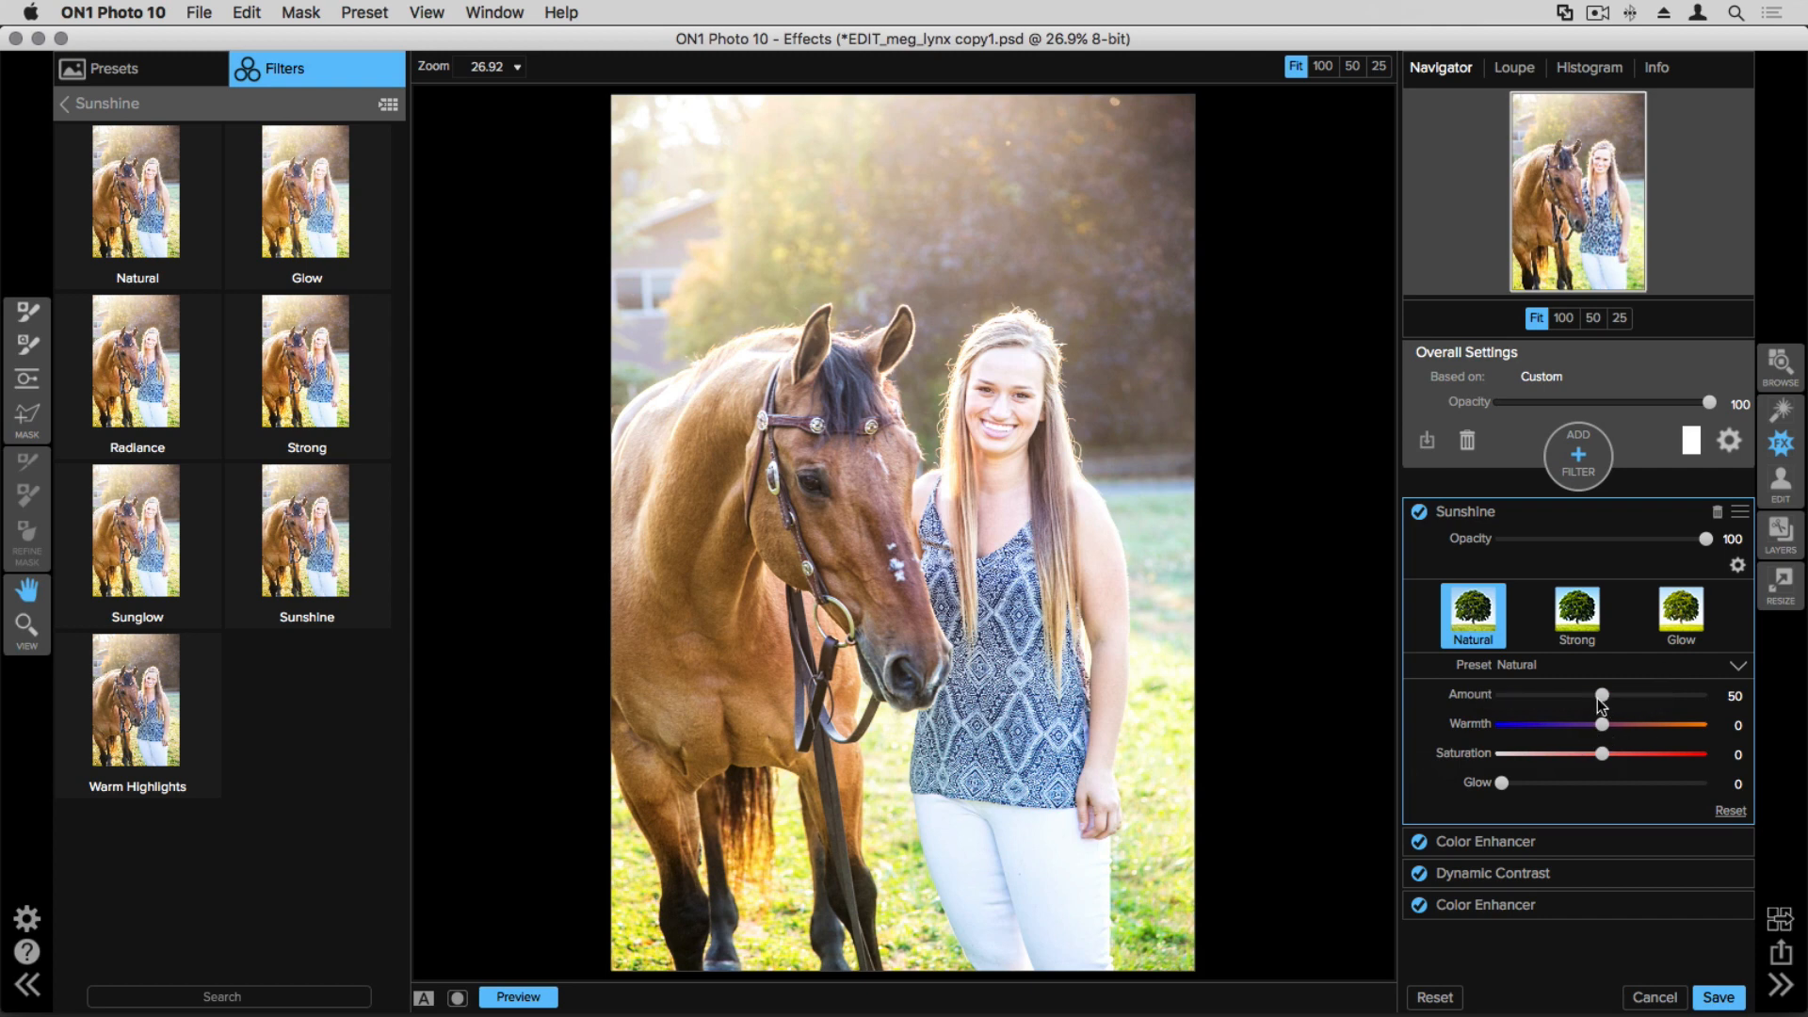
mouse_move(1601, 696)
mouse_down()
mouse_move(1546, 699)
mouse_move(1631, 720)
mouse_move(1616, 726)
mouse_up()
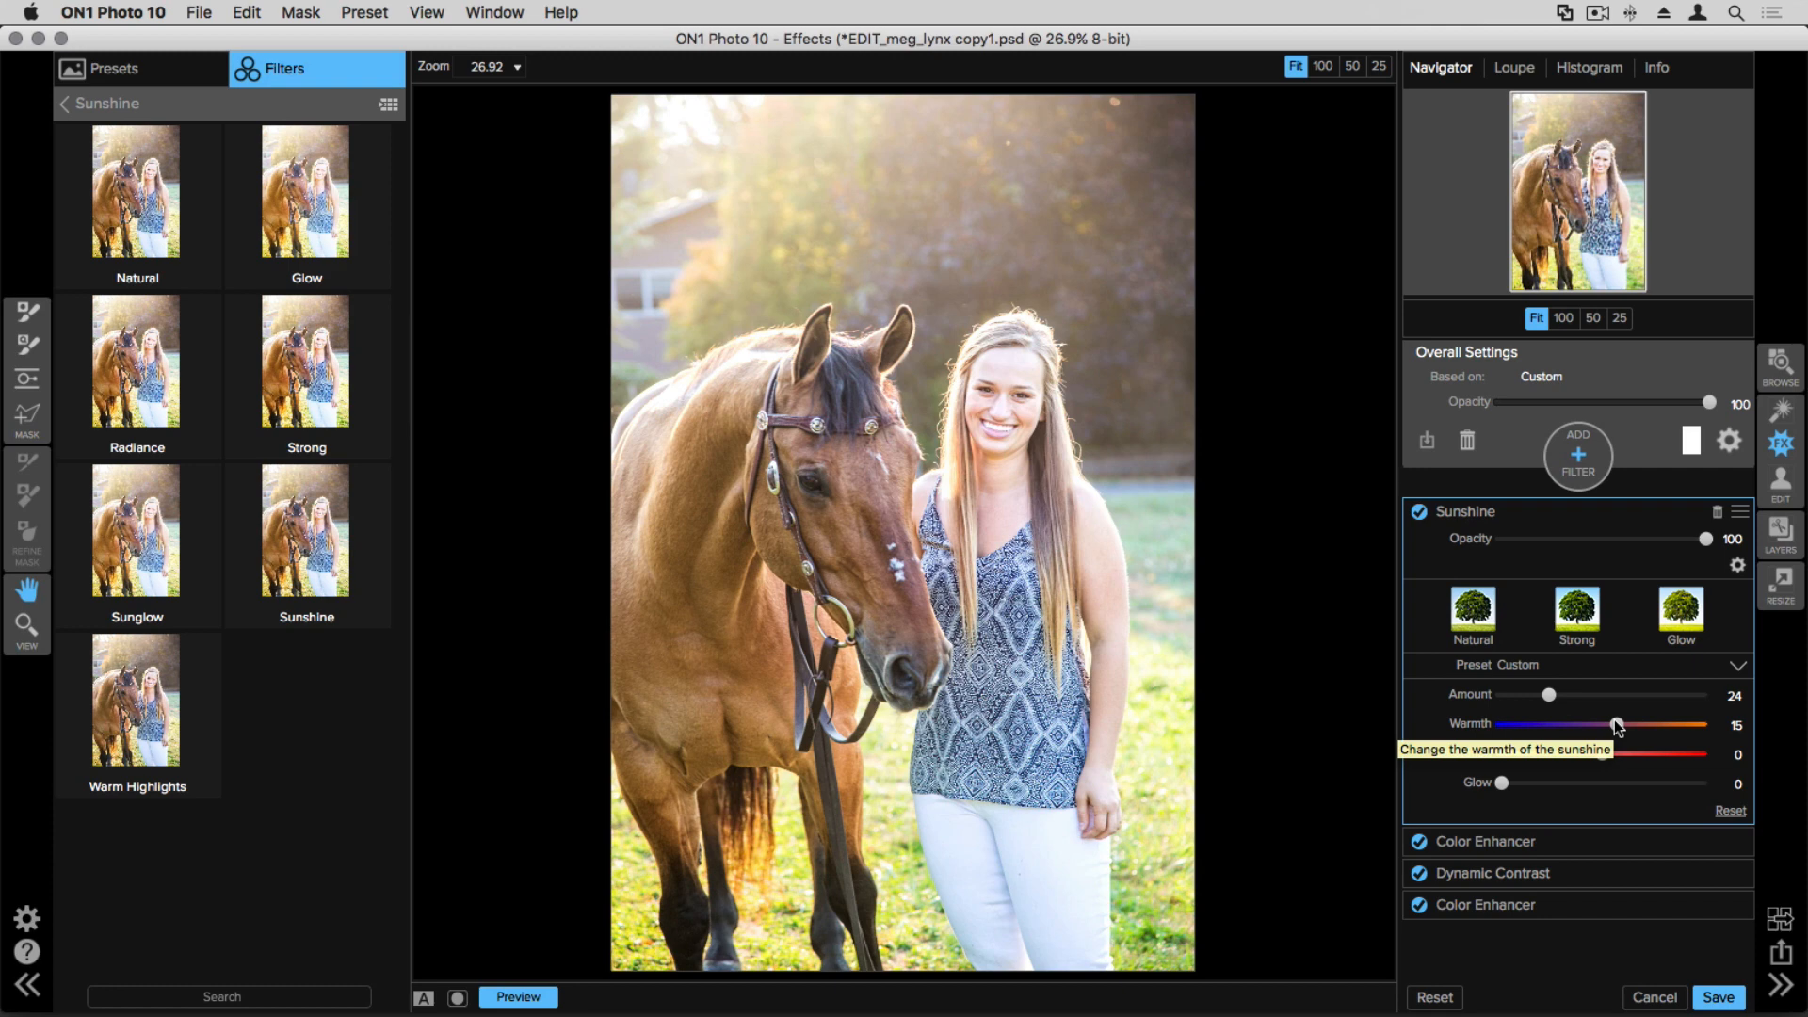
Step: Add a Lens Flare filter and apply its Top Down preset
click(1572, 477)
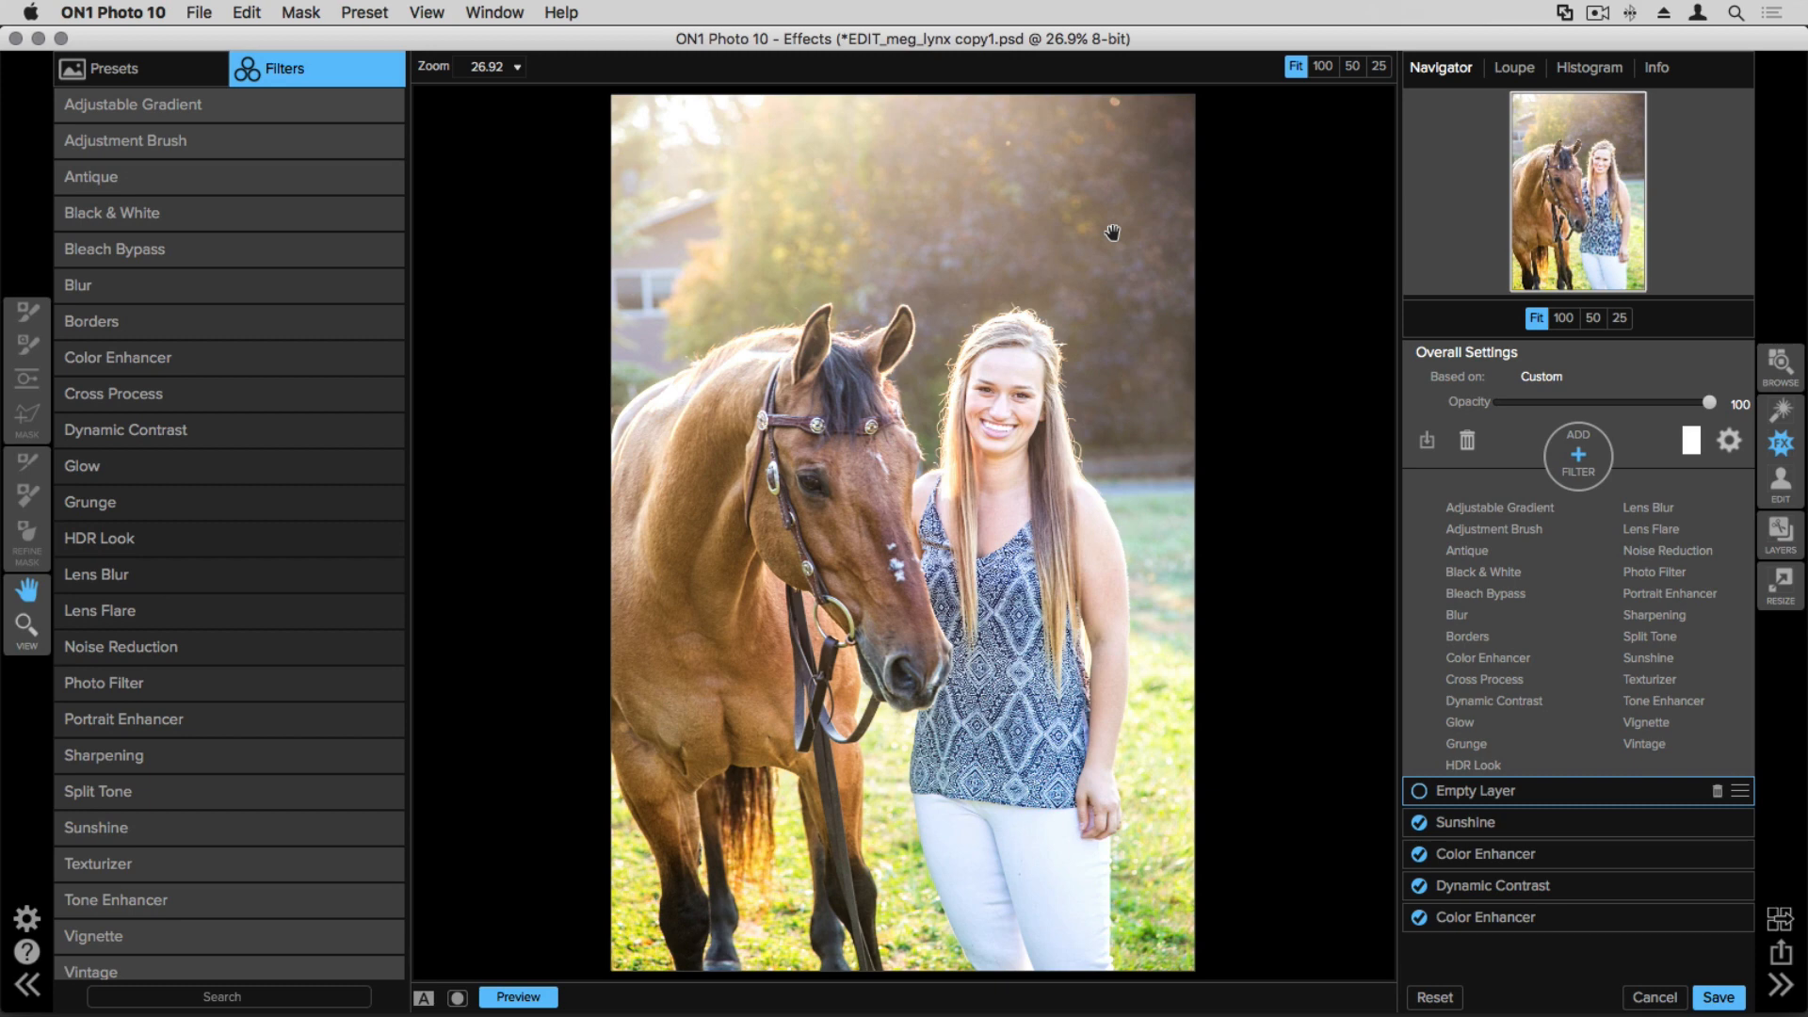
click(1657, 538)
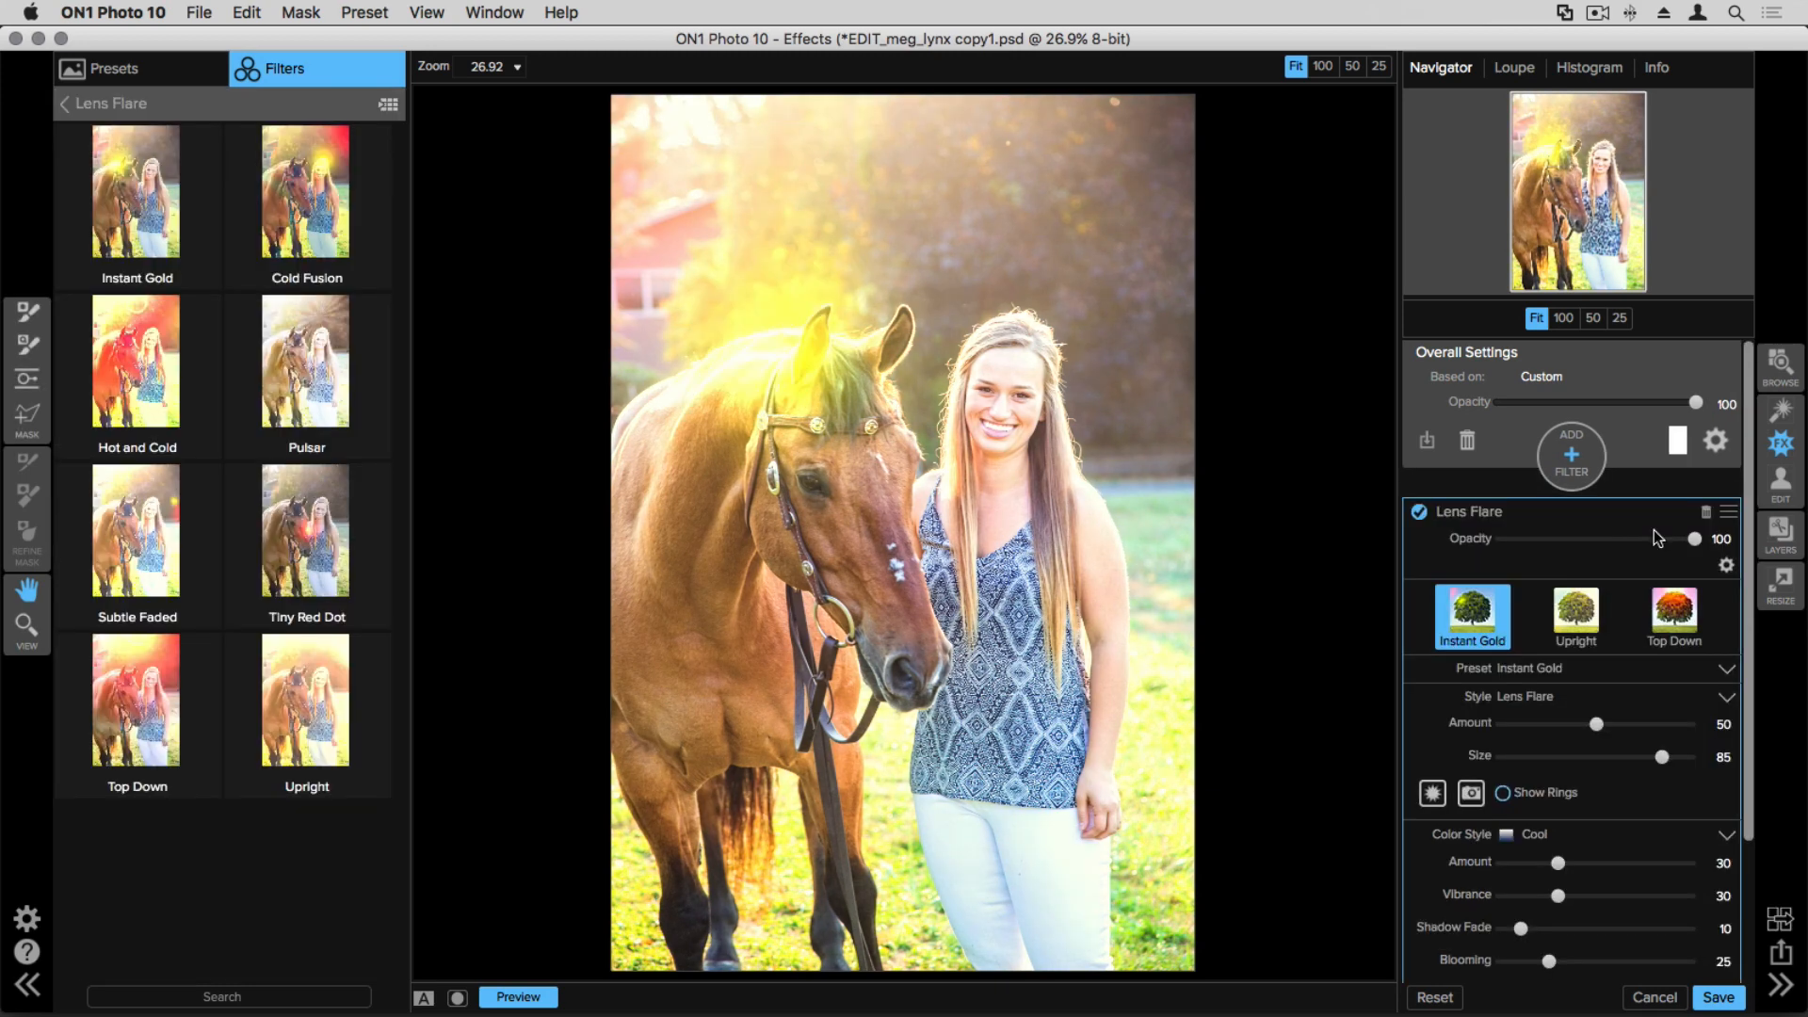
click(1696, 648)
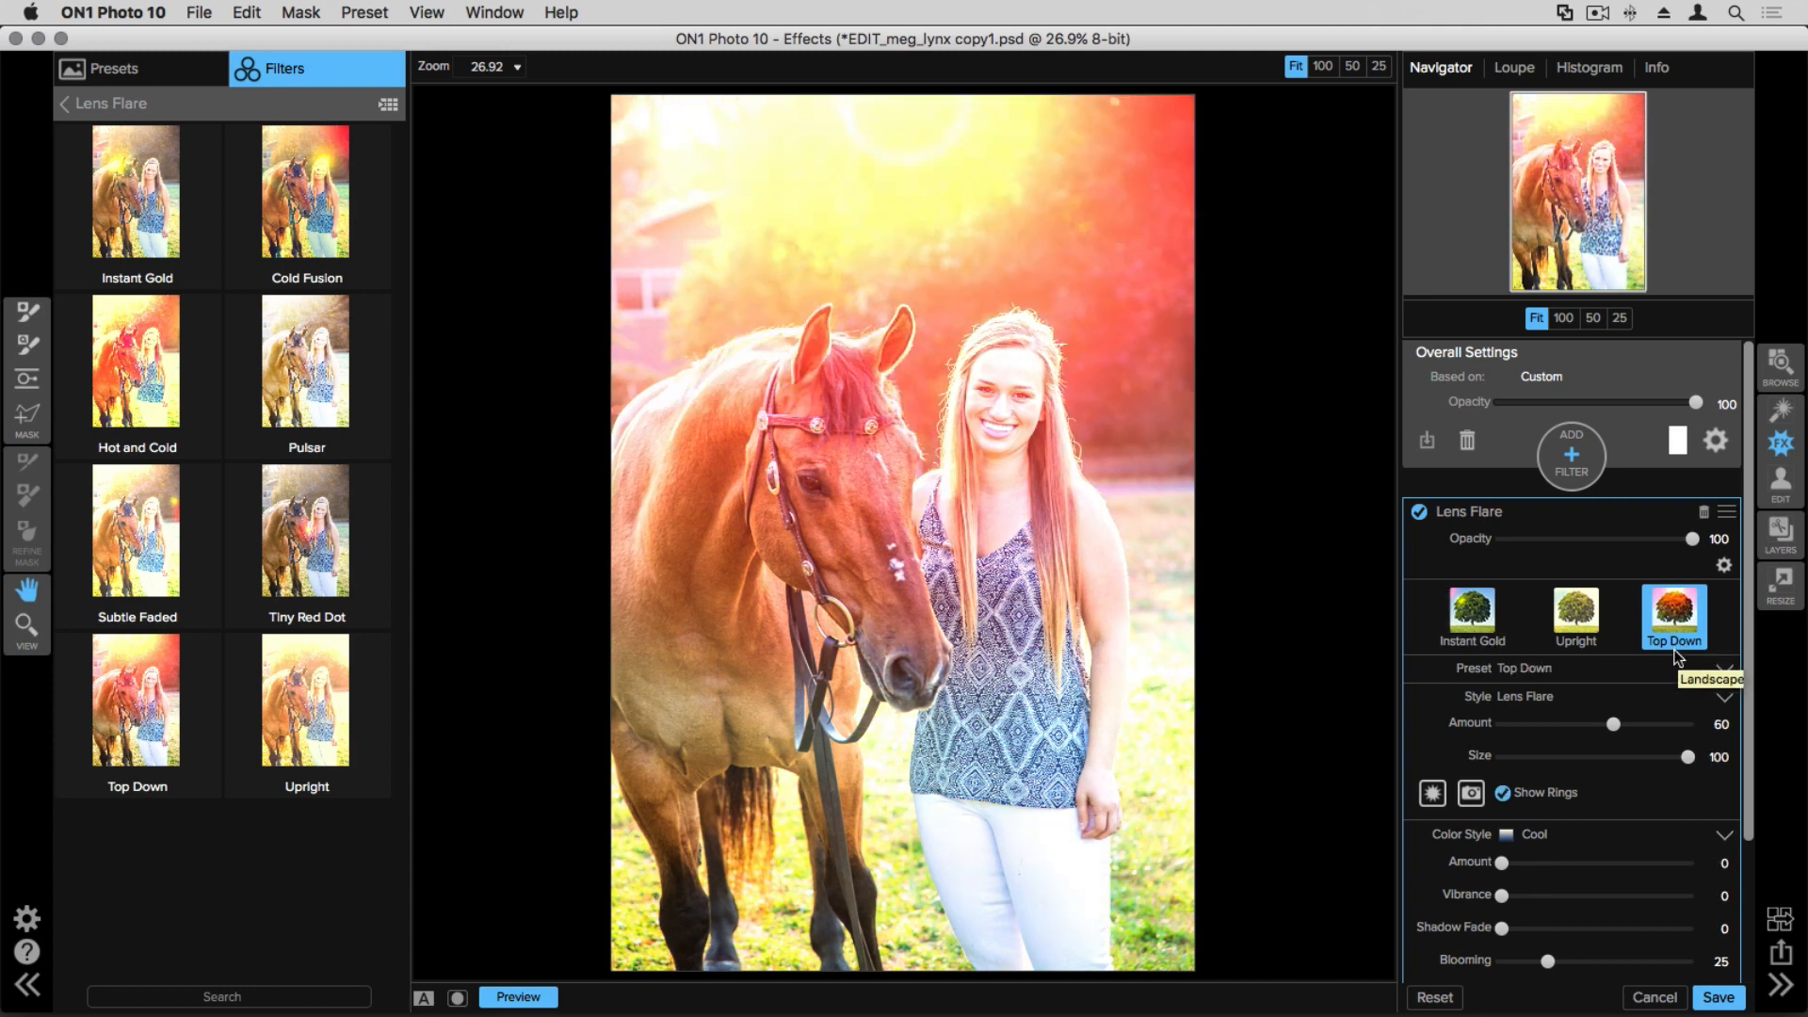
Step: Hide the lens flare's rings and set its amount to 48, shadow fade to 52 and opacity to 83
scroll(1675, 650, down, 3)
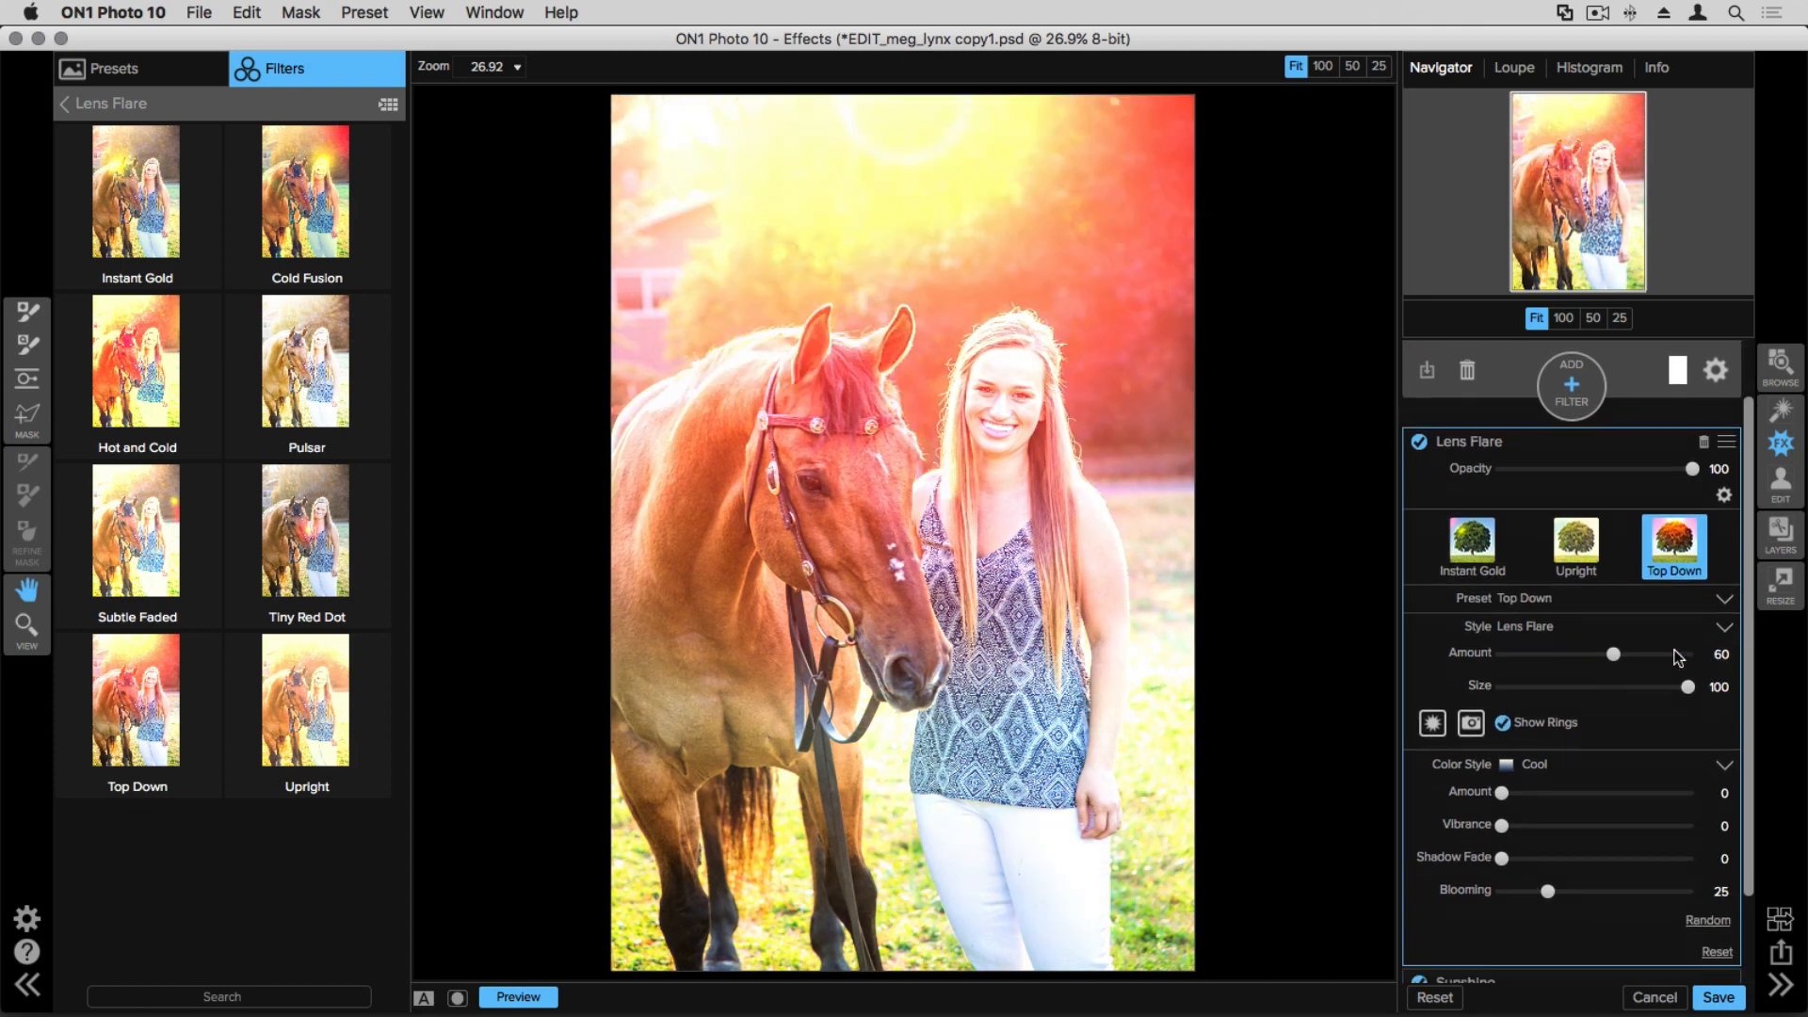
click(1503, 717)
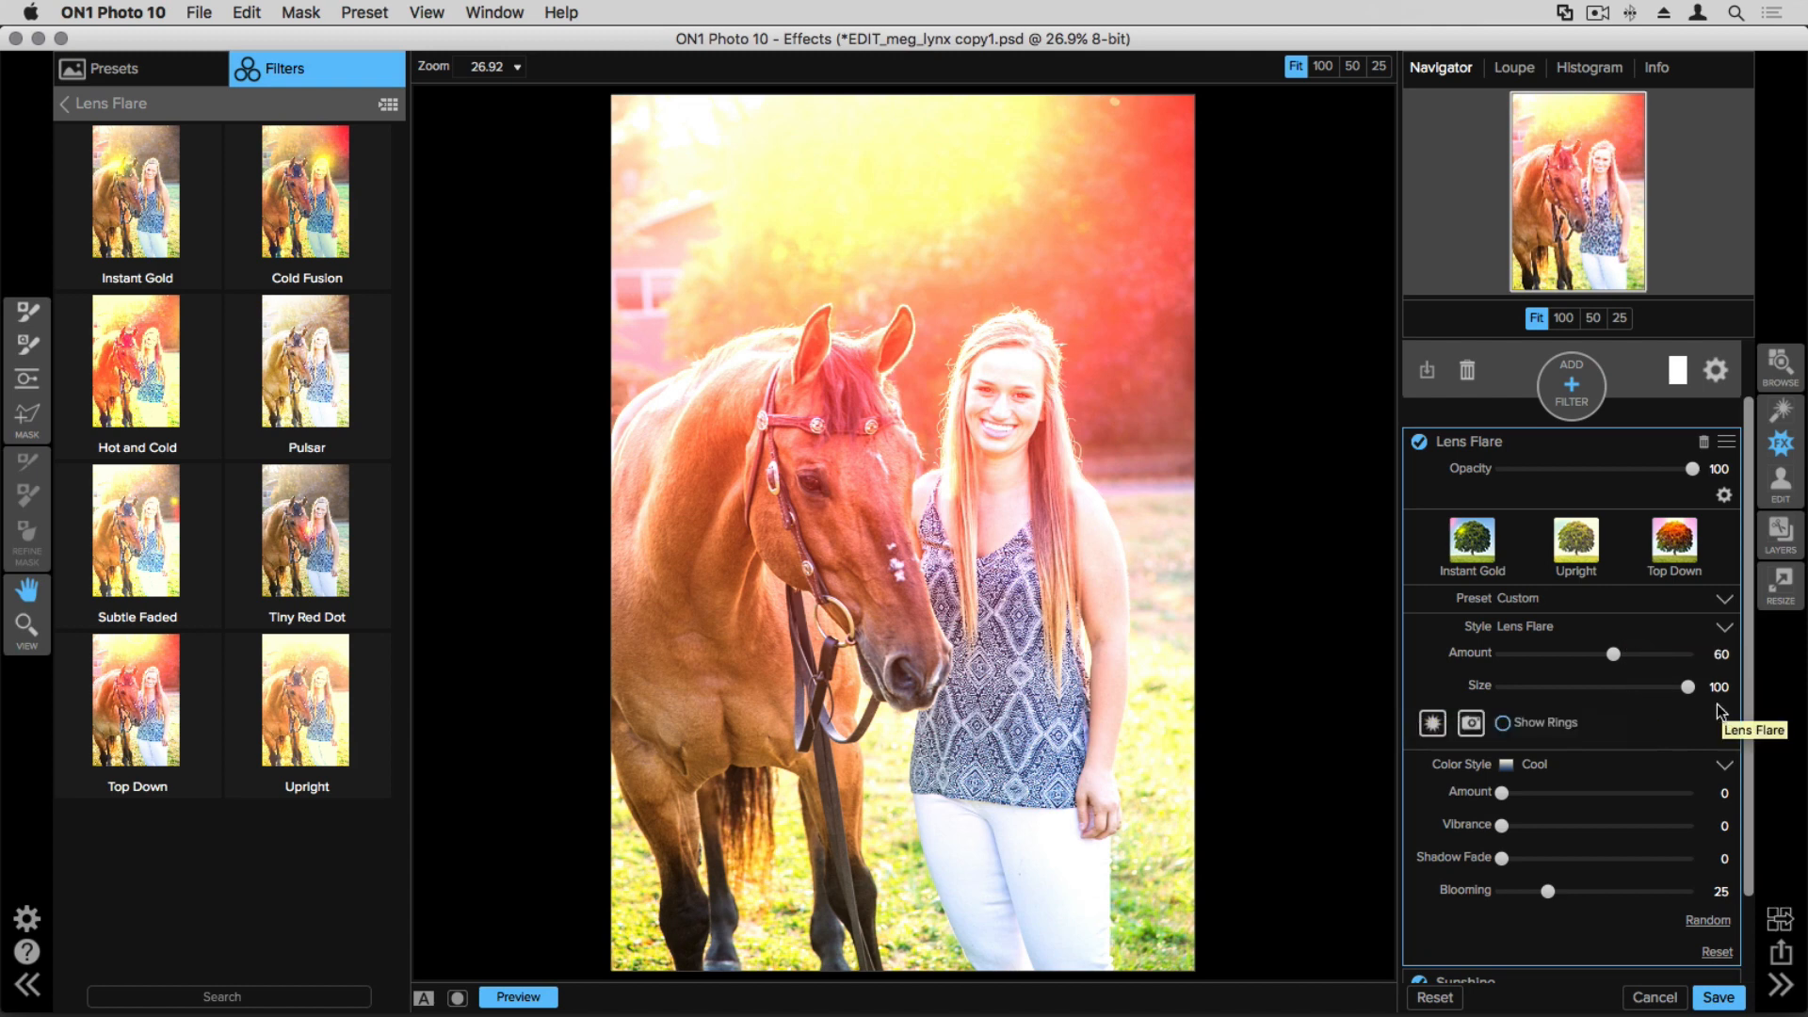
mouse_move(1689, 687)
mouse_down()
mouse_move(1659, 686)
mouse_move(1693, 685)
mouse_up()
mouse_move(1614, 653)
mouse_down()
mouse_move(1508, 656)
mouse_move(1655, 664)
mouse_move(1587, 663)
mouse_up()
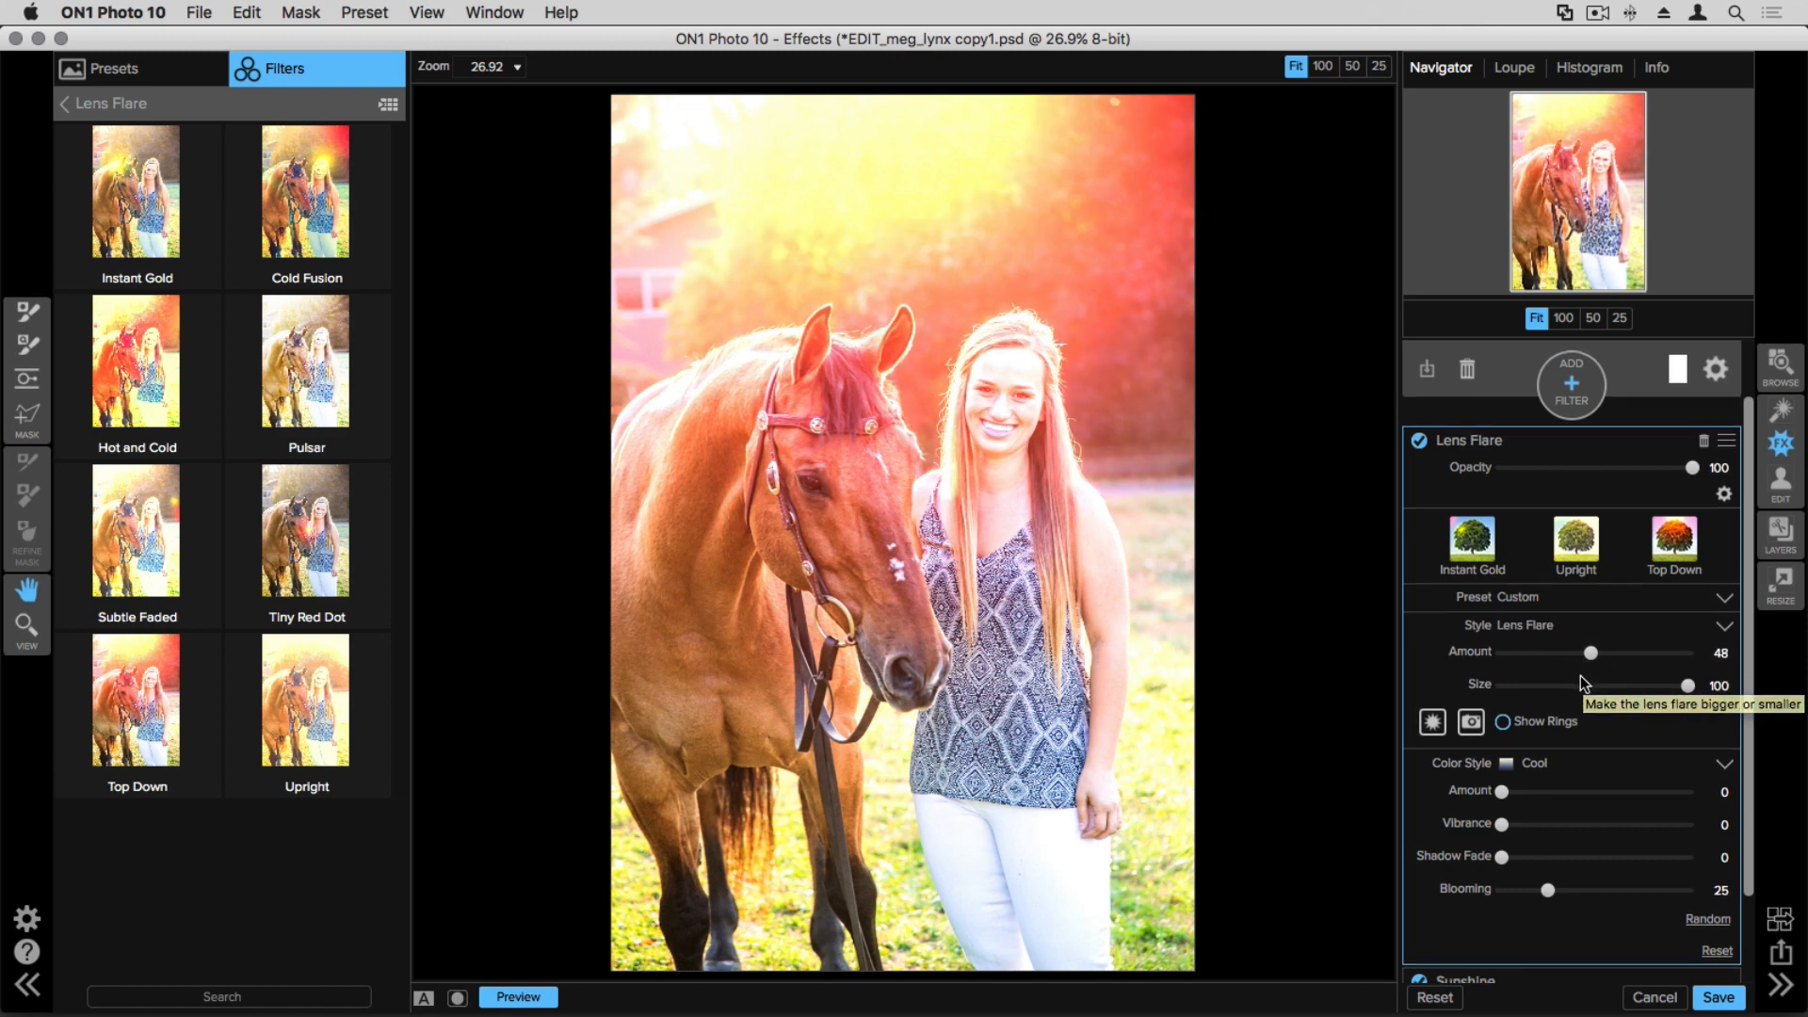
scroll(1580, 675, down, 3)
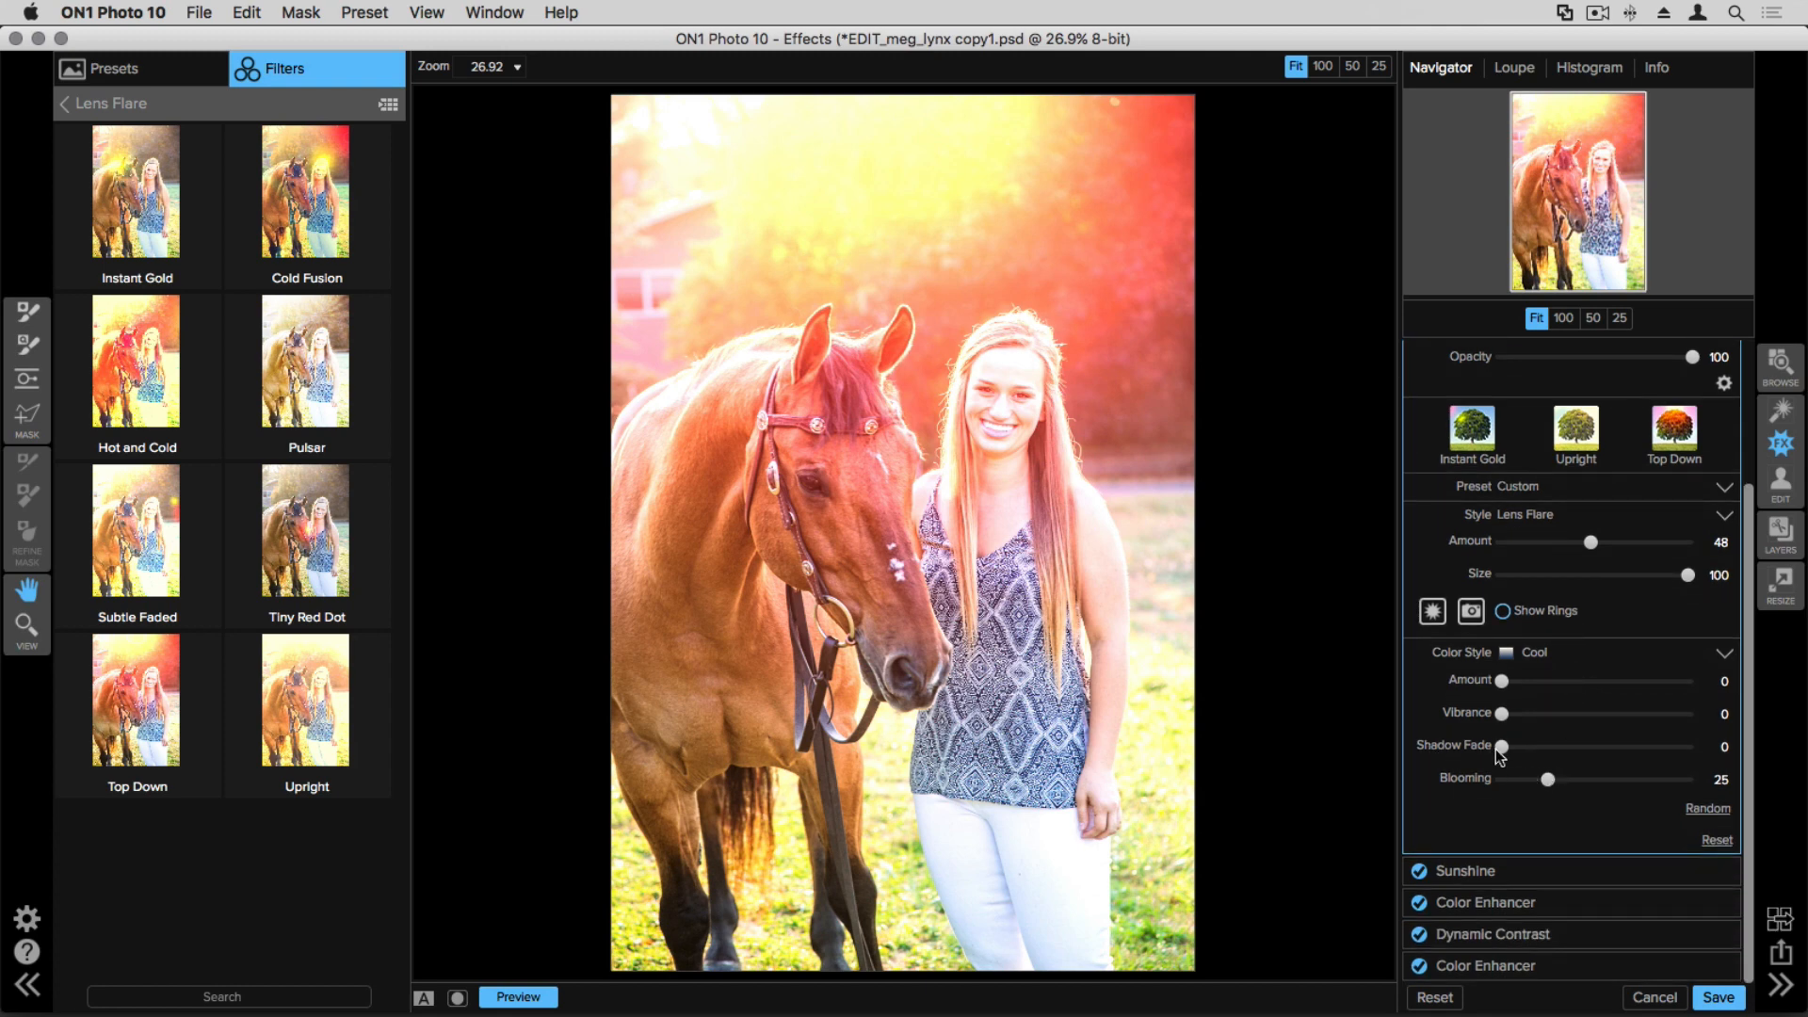
drag(1503, 747, 1597, 749)
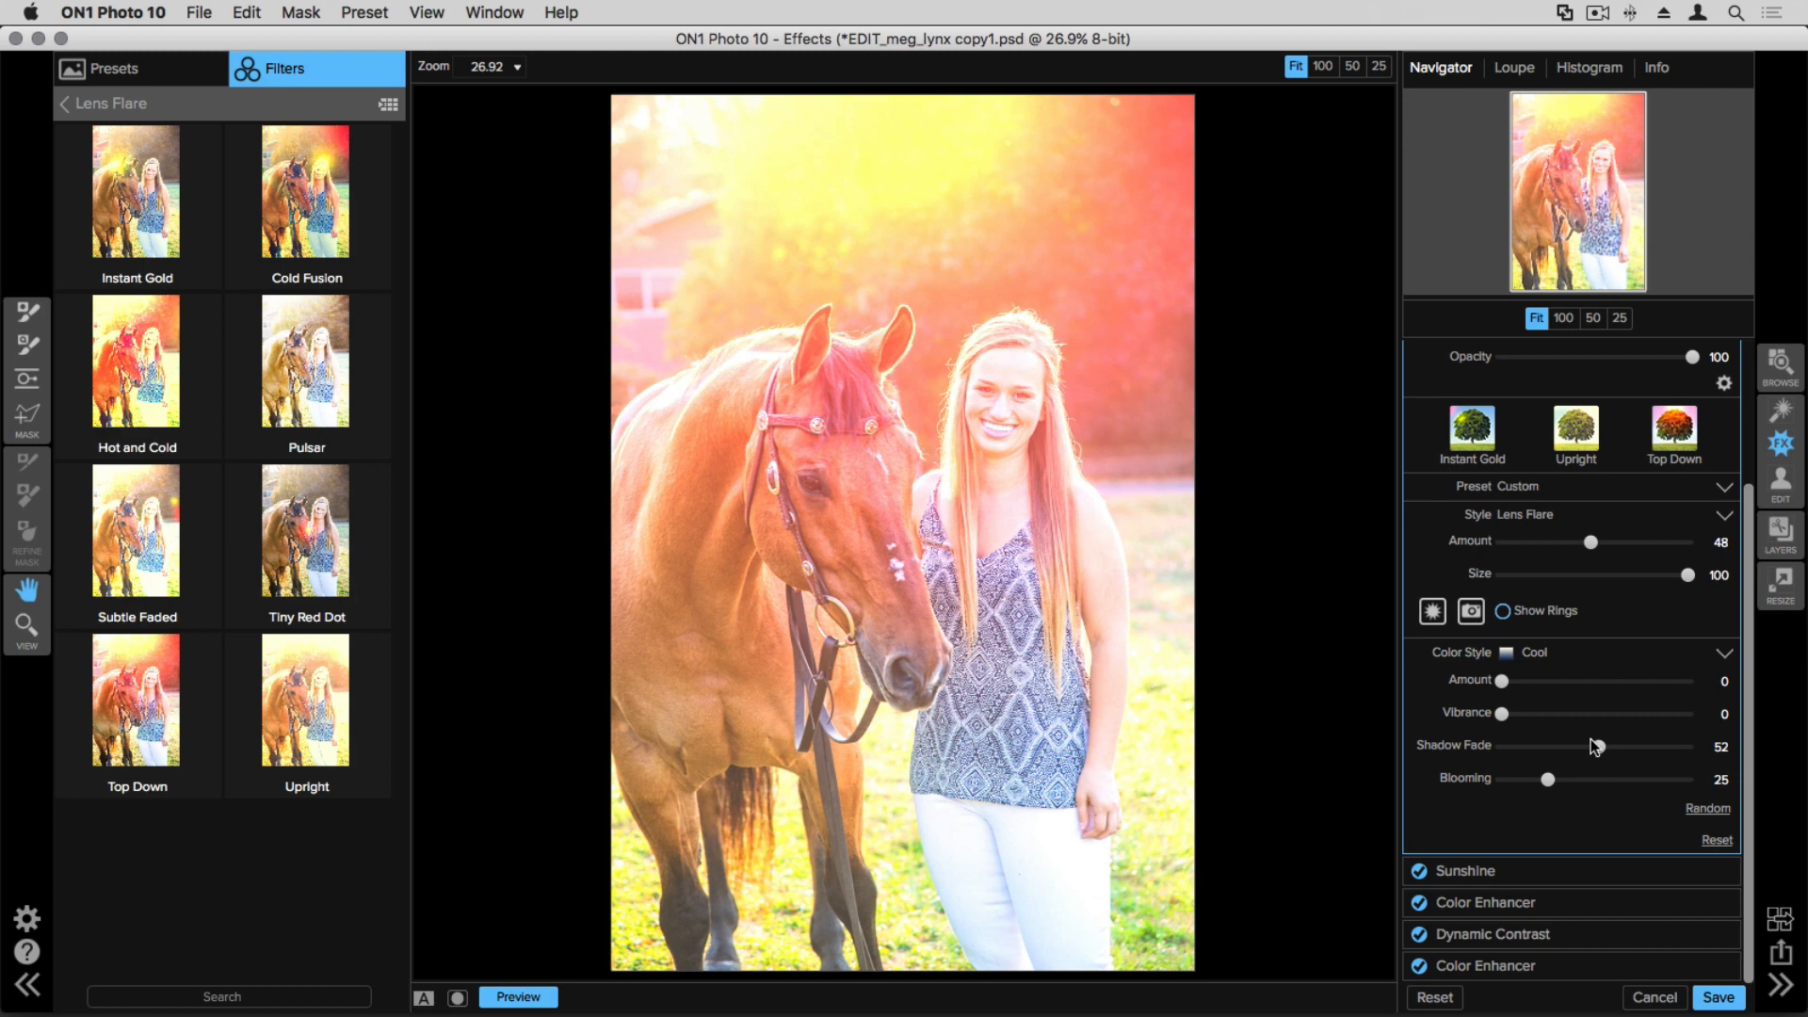
scroll(1587, 746, up, 3)
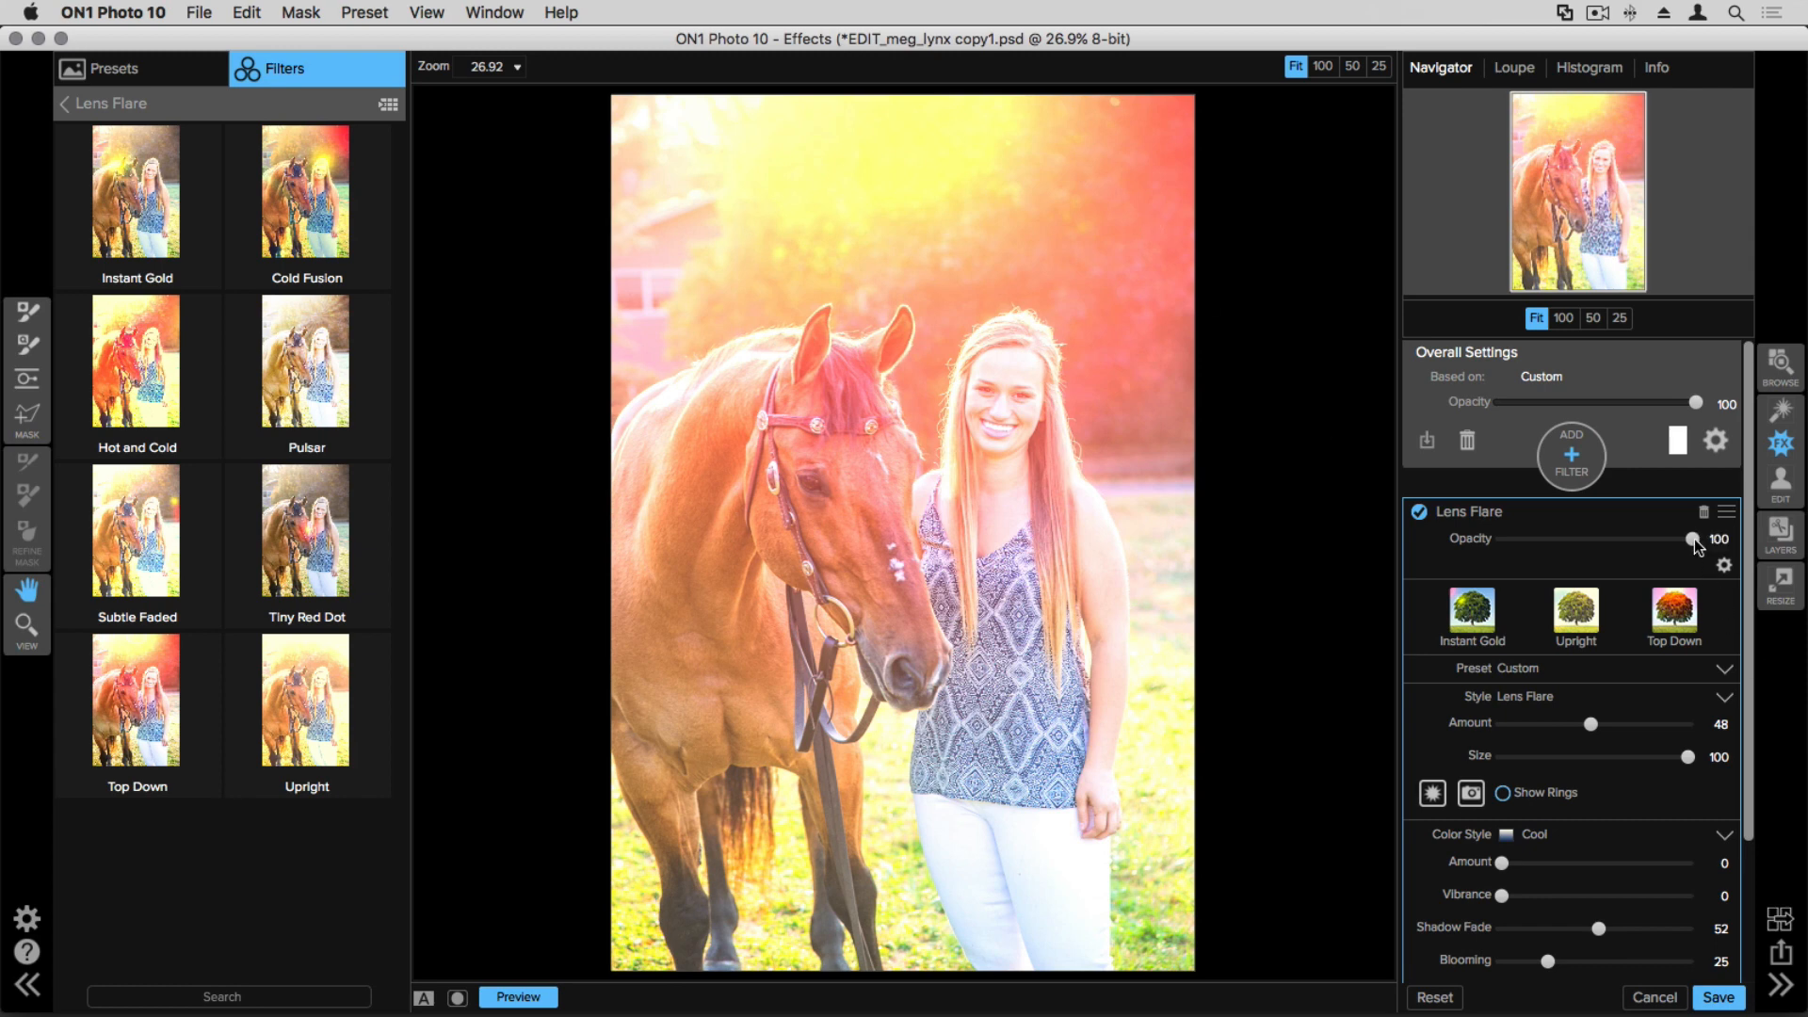
drag(1687, 540, 1661, 547)
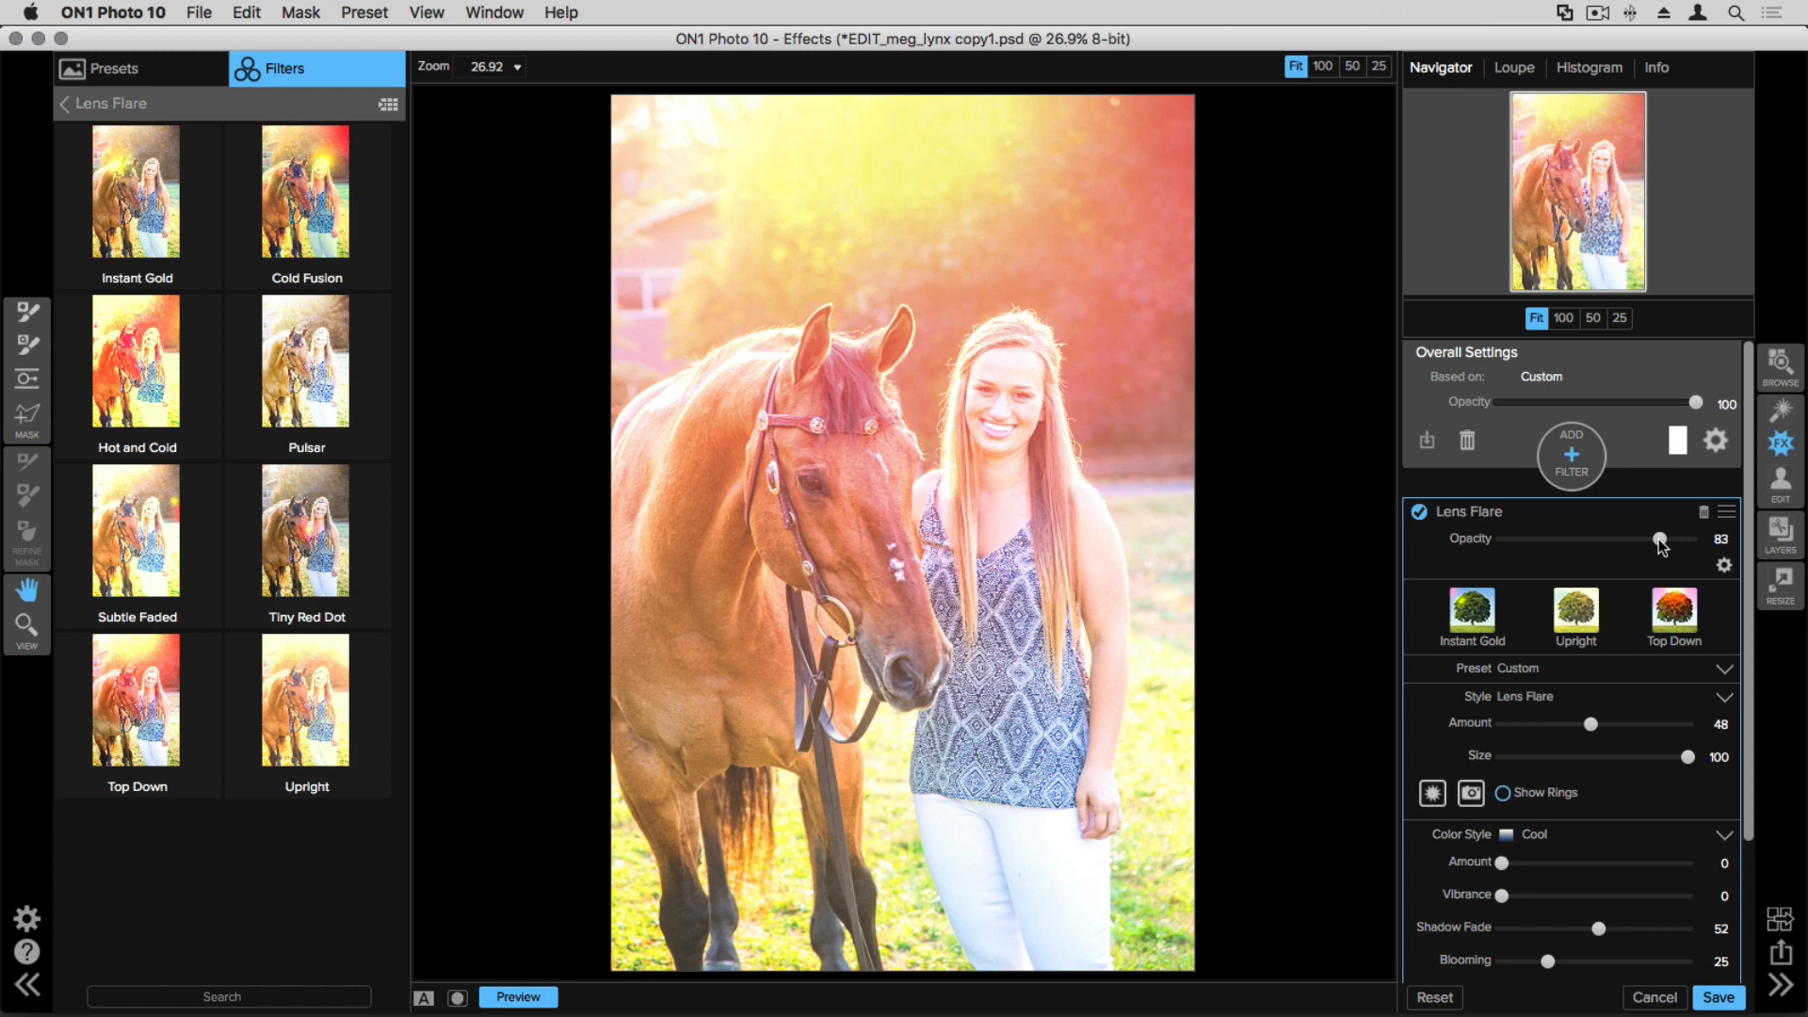
Step: Paste the copied subject mask into the Lens Flare filter and invert it
click(1681, 513)
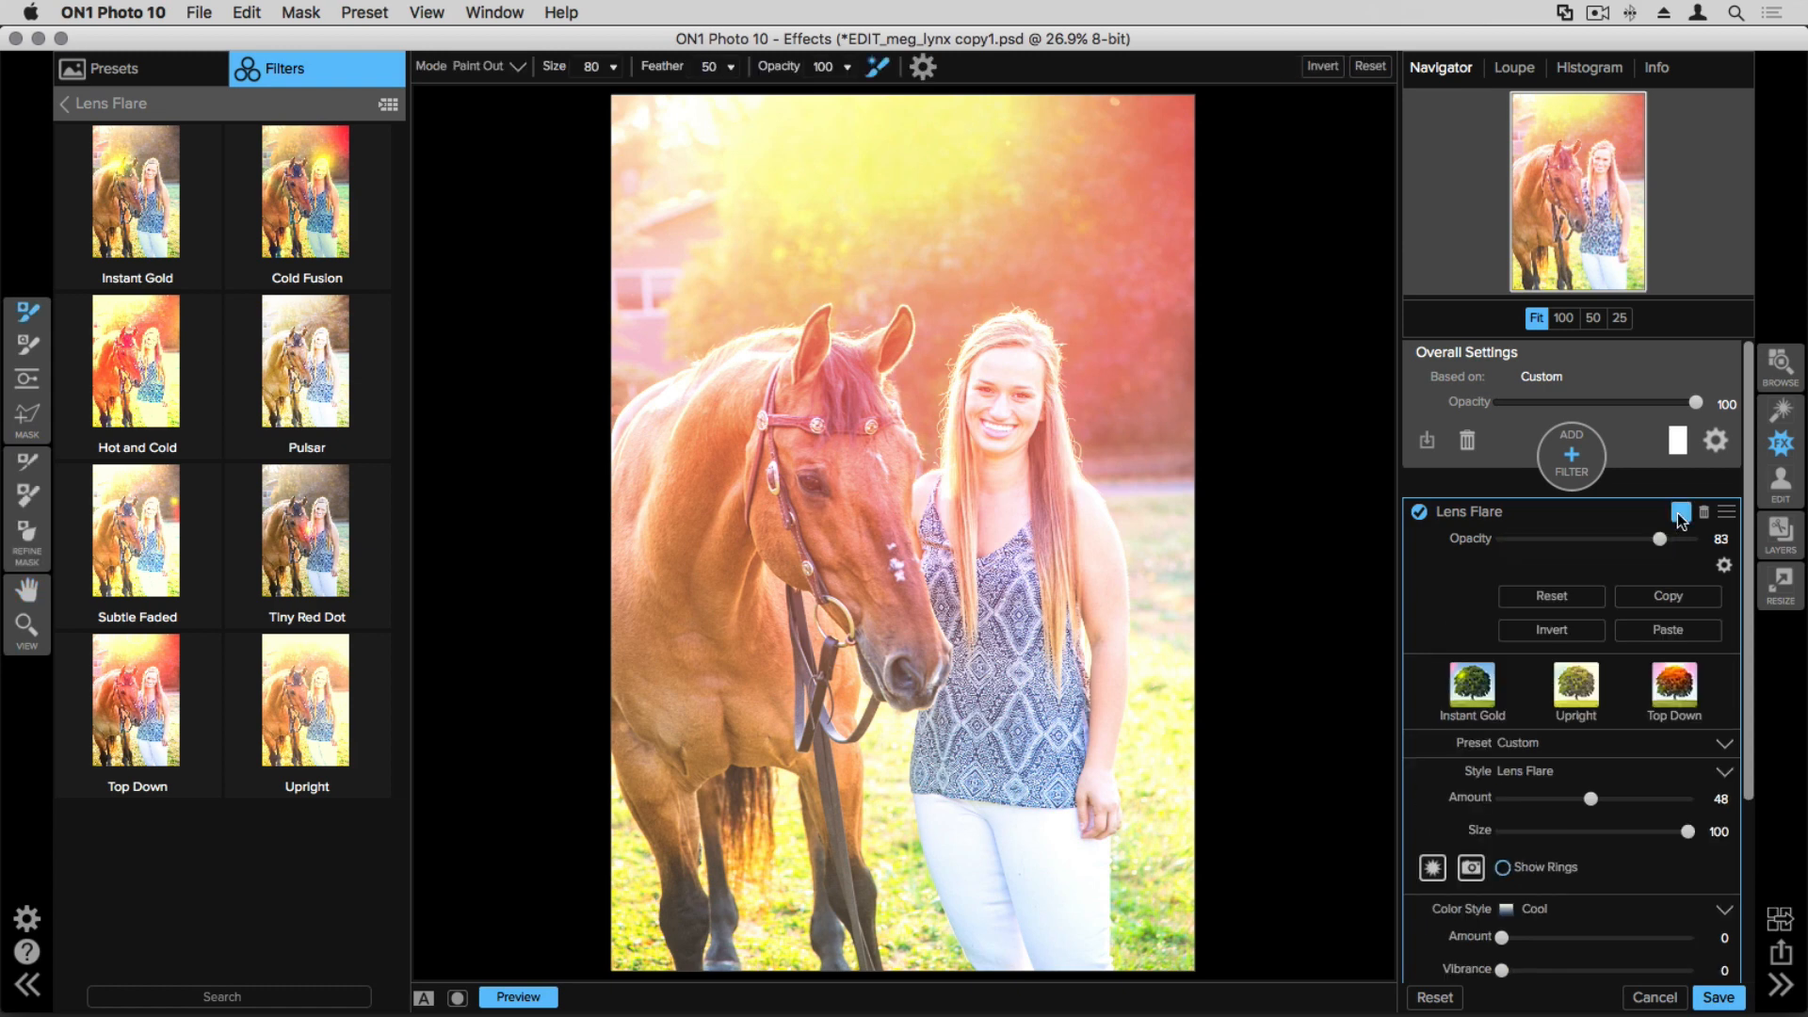
click(1659, 633)
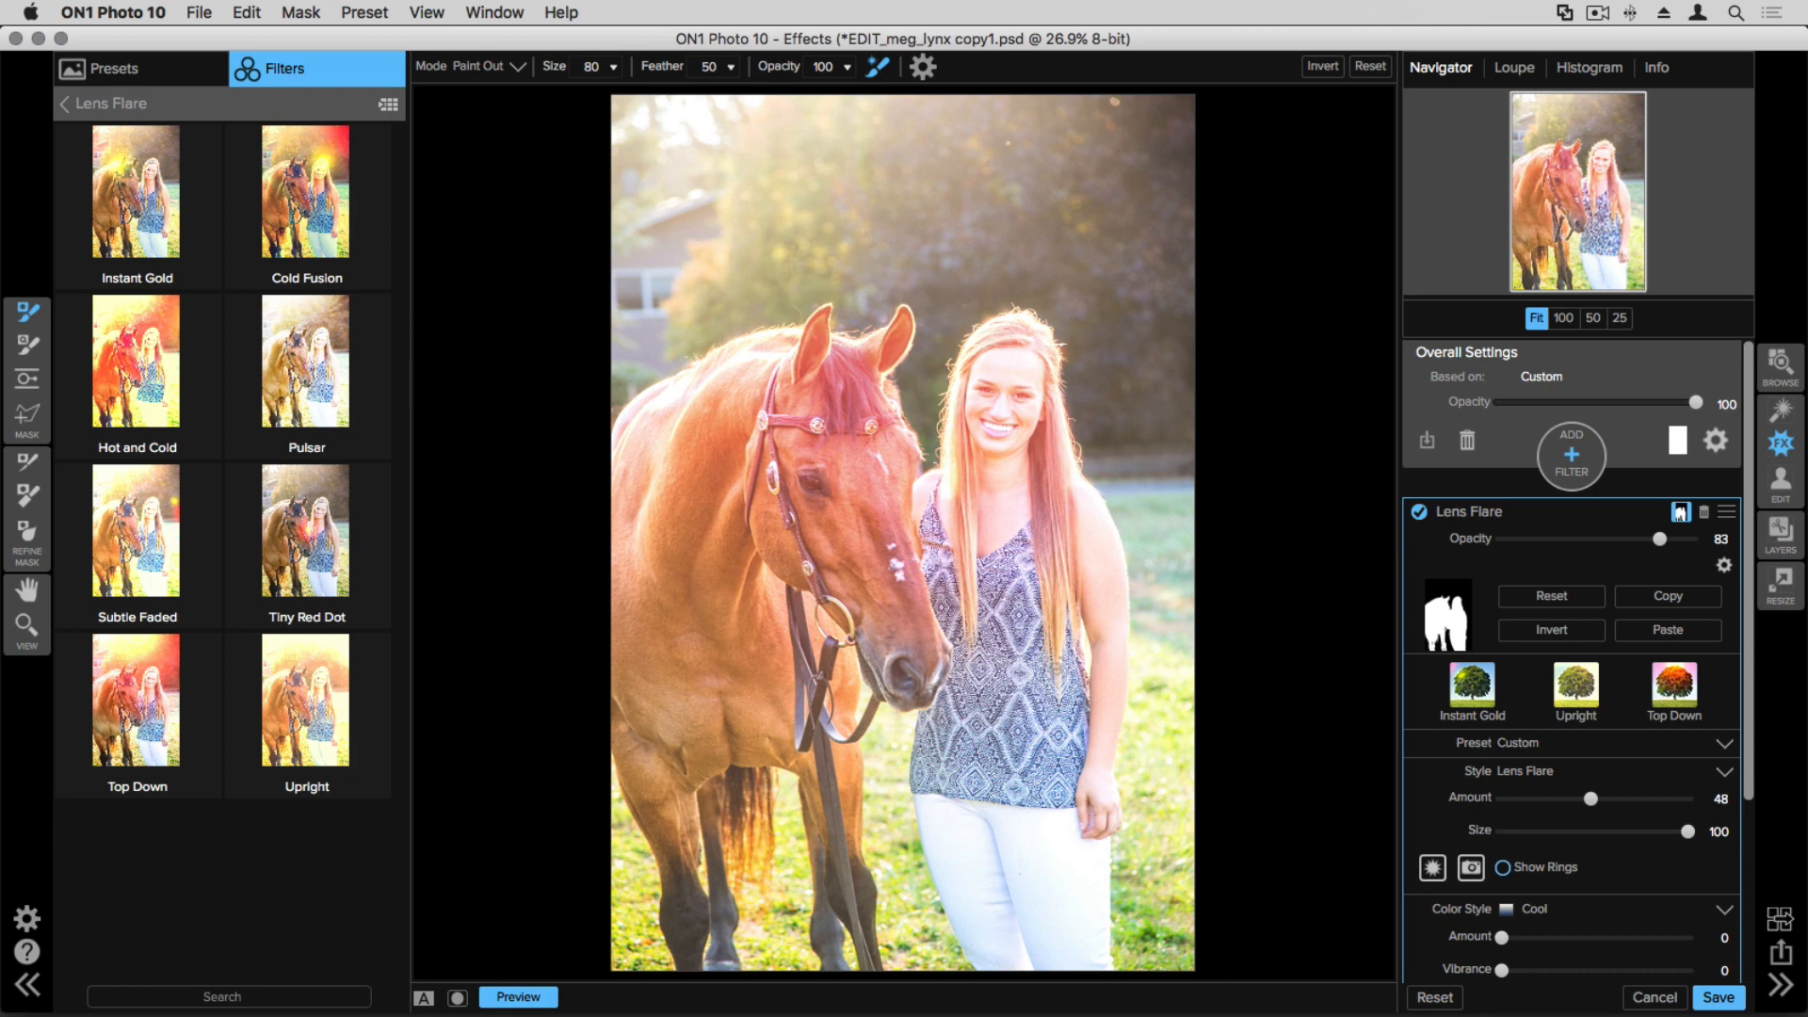
click(1552, 631)
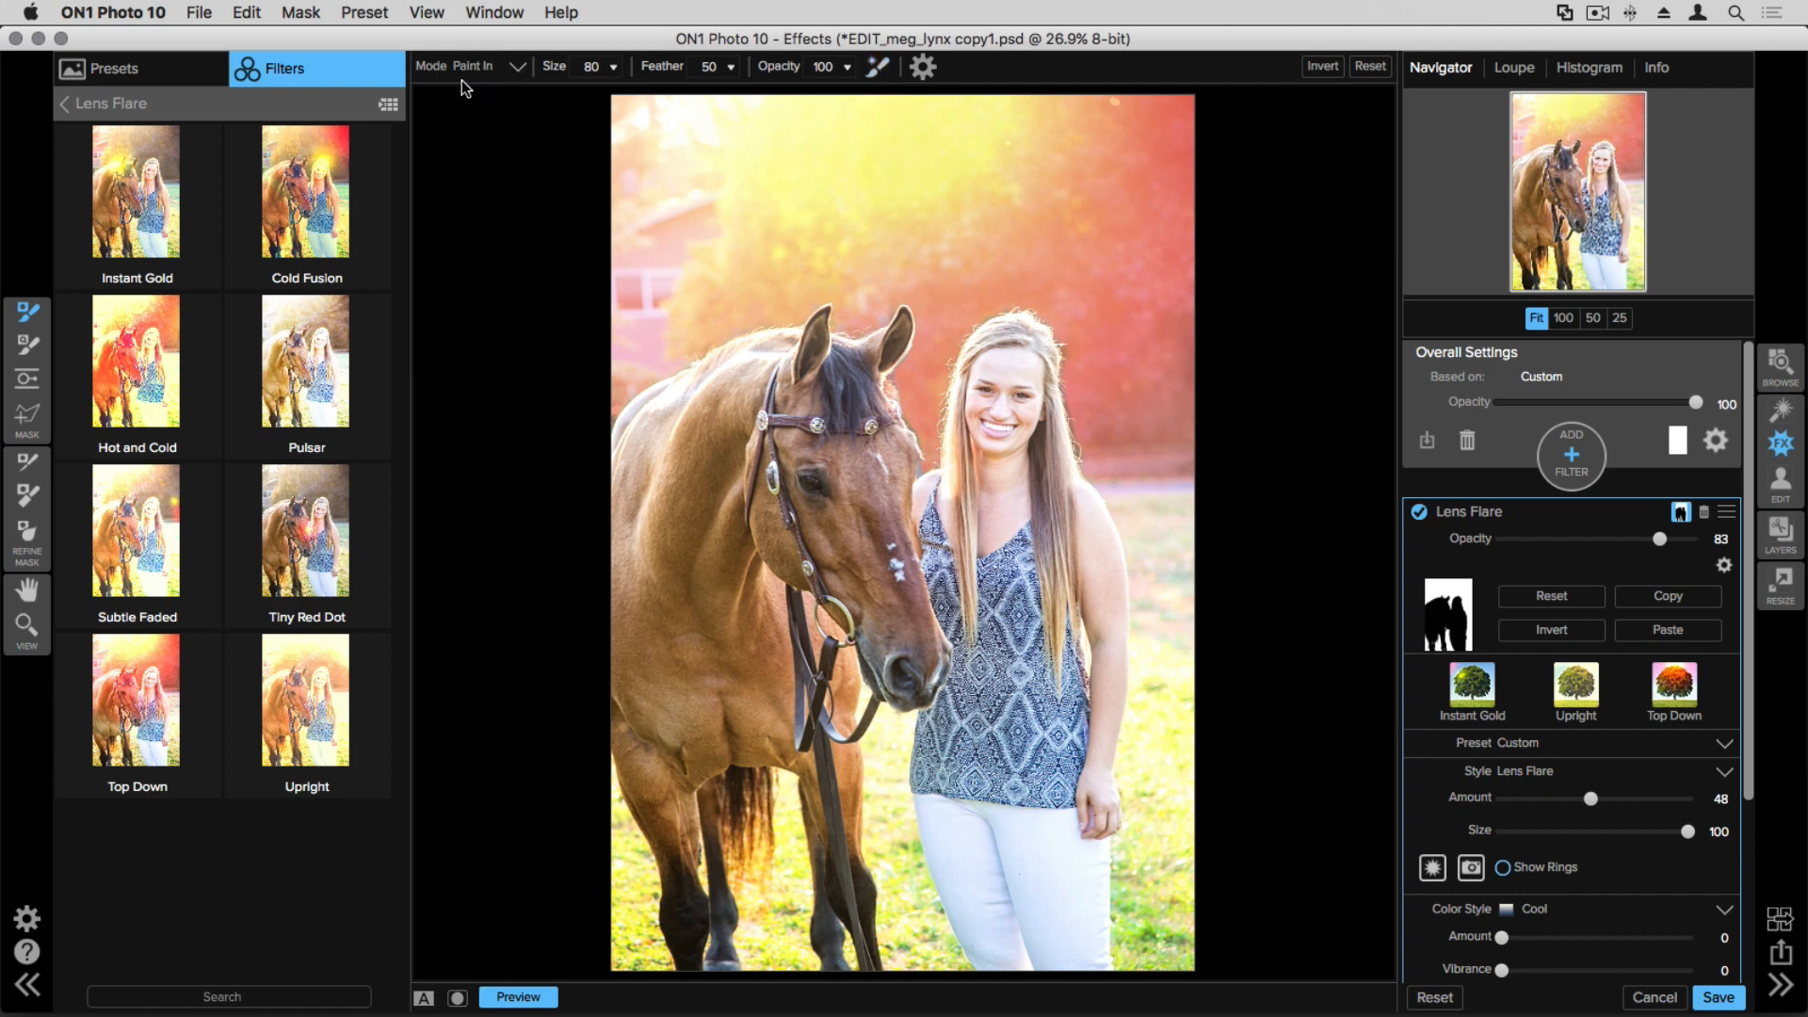
Step: Paint the lens flare in over the horse's head with the masking brush at feather 100, opacity 30 and size 350
click(731, 67)
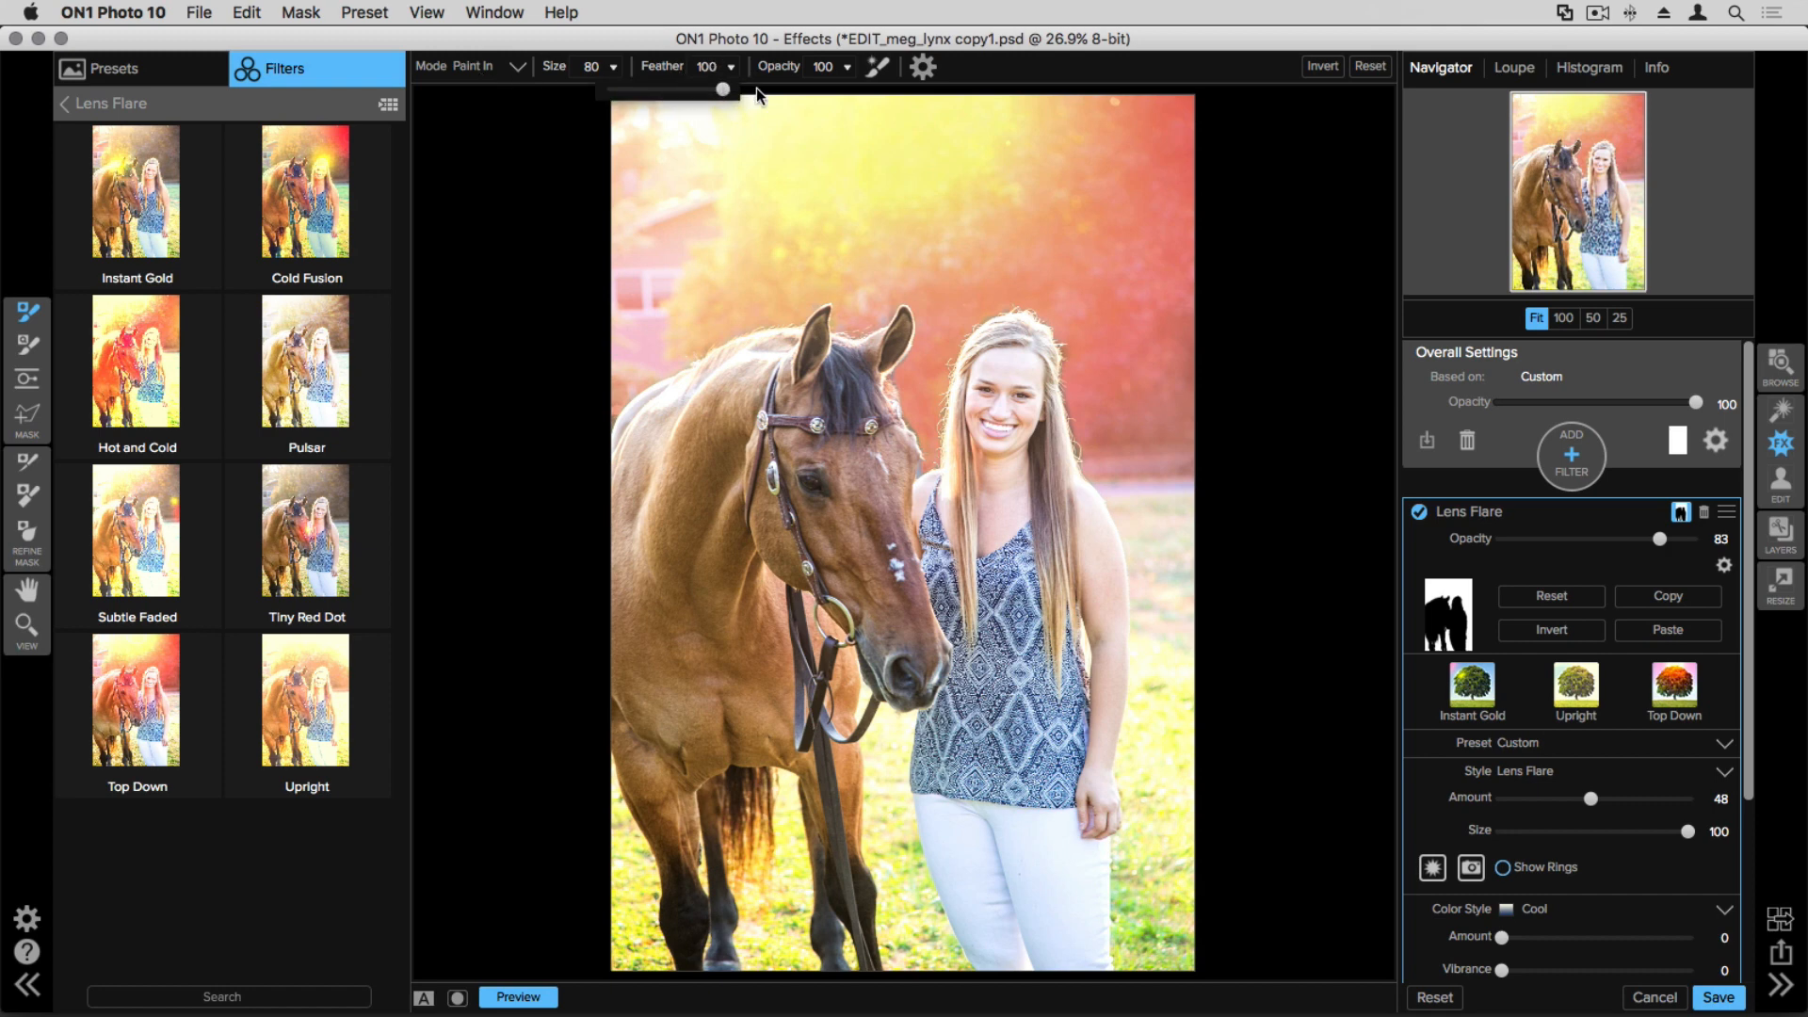
click(847, 66)
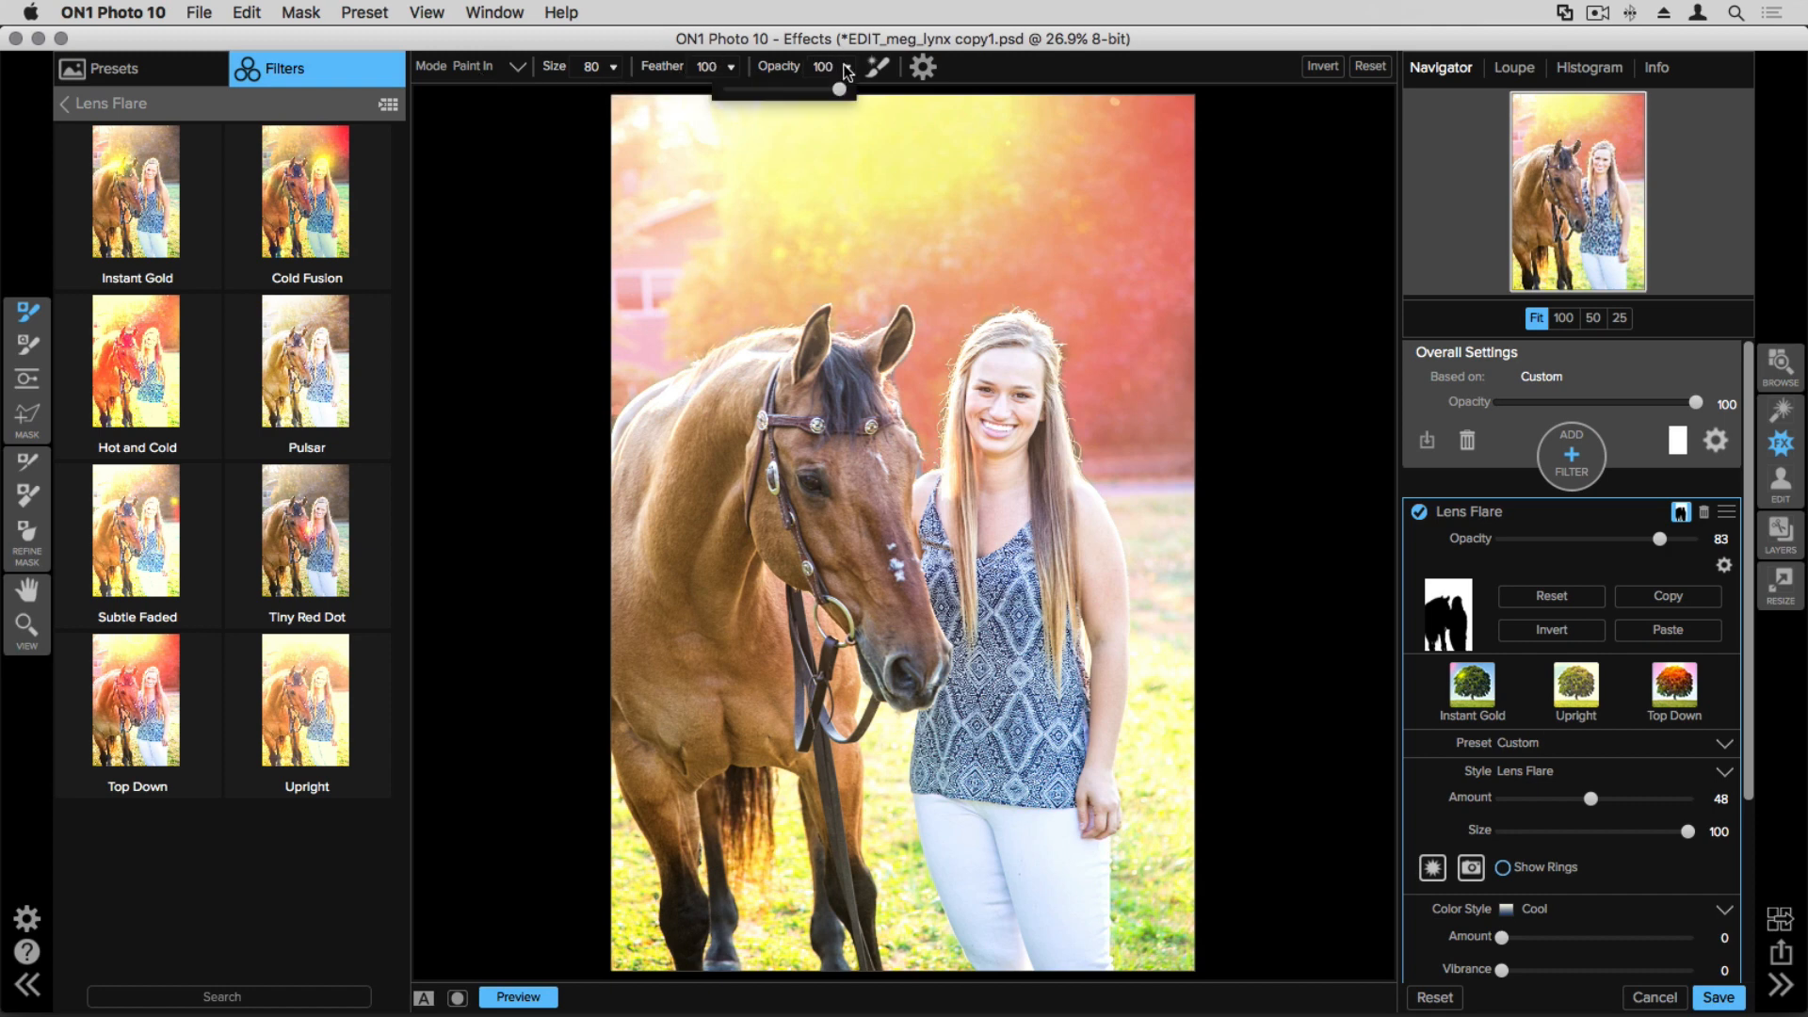
drag(750, 91, 758, 93)
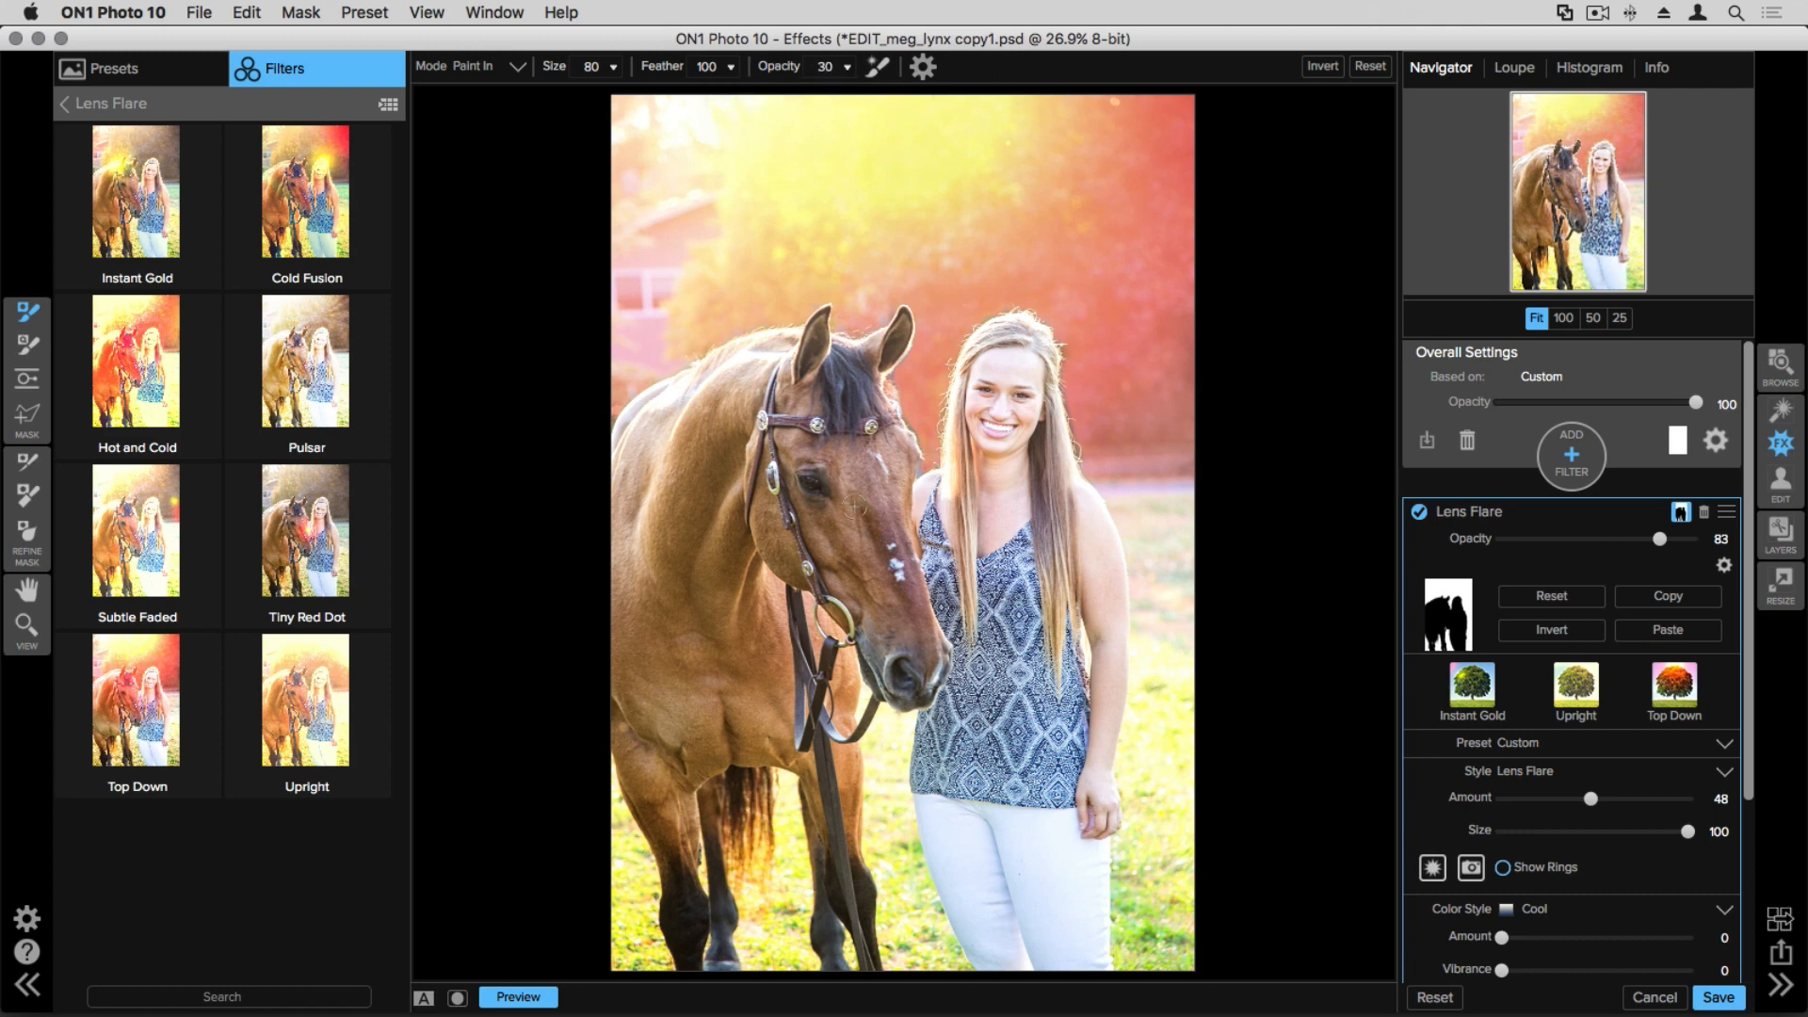
key(bracketright)
key(bracketright)
key(bracketright)
key(bracketright)
key(bracketright)
key(bracketright)
key(bracketright)
key(bracketright)
key(bracketright)
mouse_move(732, 297)
mouse_down()
mouse_move(898, 315)
mouse_move(862, 320)
mouse_move(911, 386)
mouse_up()
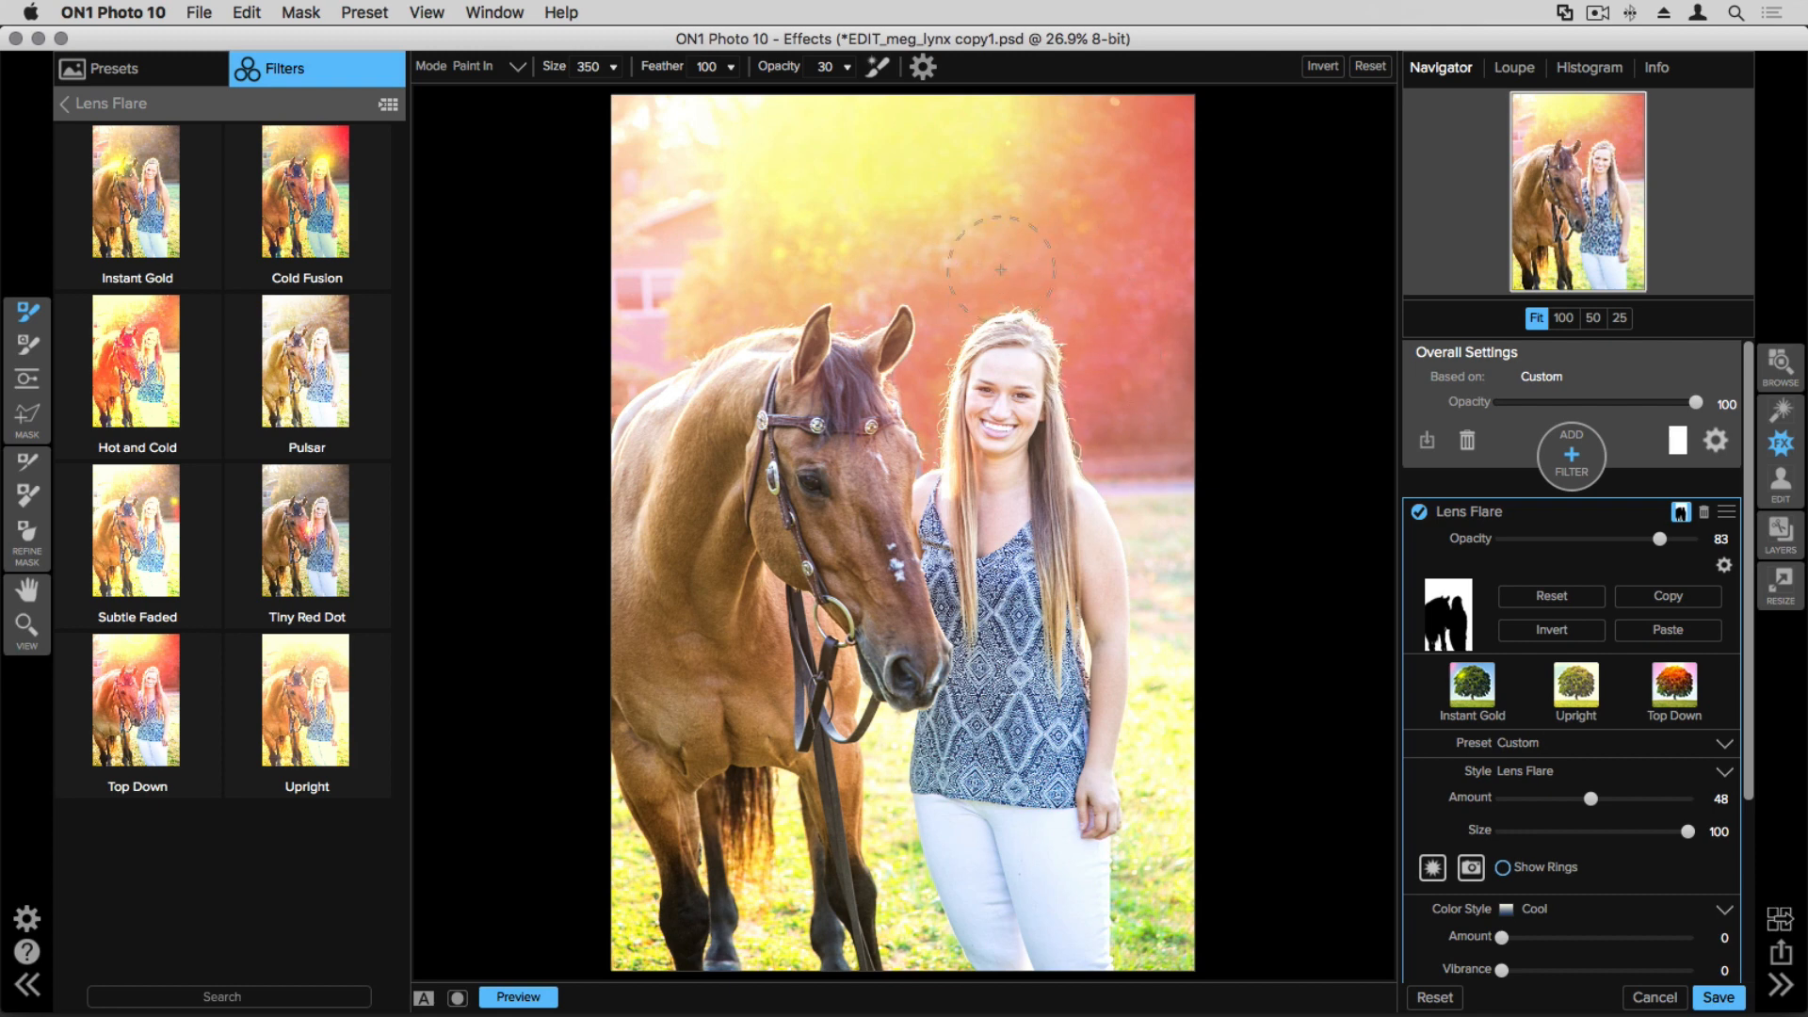
Step: Reduce the masking brush to size 150 and paint the flare in lightly along the top of the woman's hair
key(bracketleft)
key(bracketleft)
key(bracketleft)
key(bracketleft)
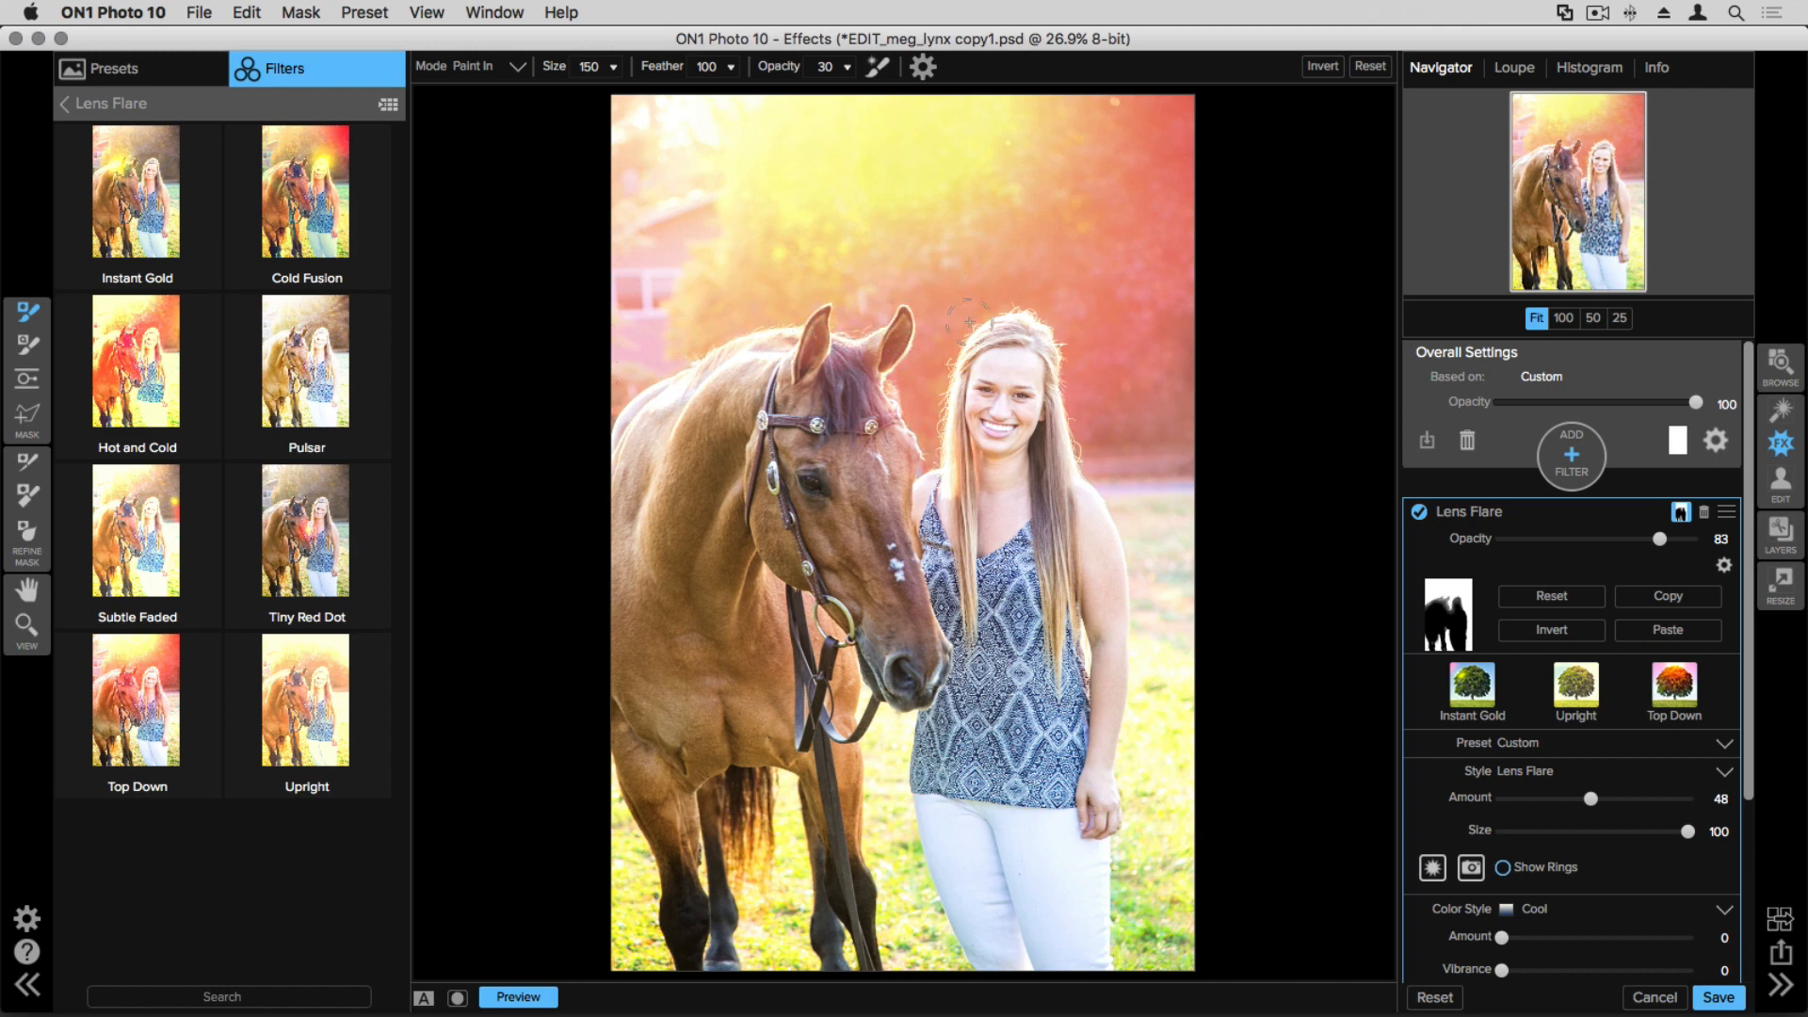
Step: Enlarge the masking brush to size 900 and paint the flare in softly beside the woman's head and shoulder
key(bracketright)
key(bracketright)
key(bracketright)
key(bracketright)
key(bracketright)
key(bracketright)
key(bracketright)
key(bracketright)
key(bracketright)
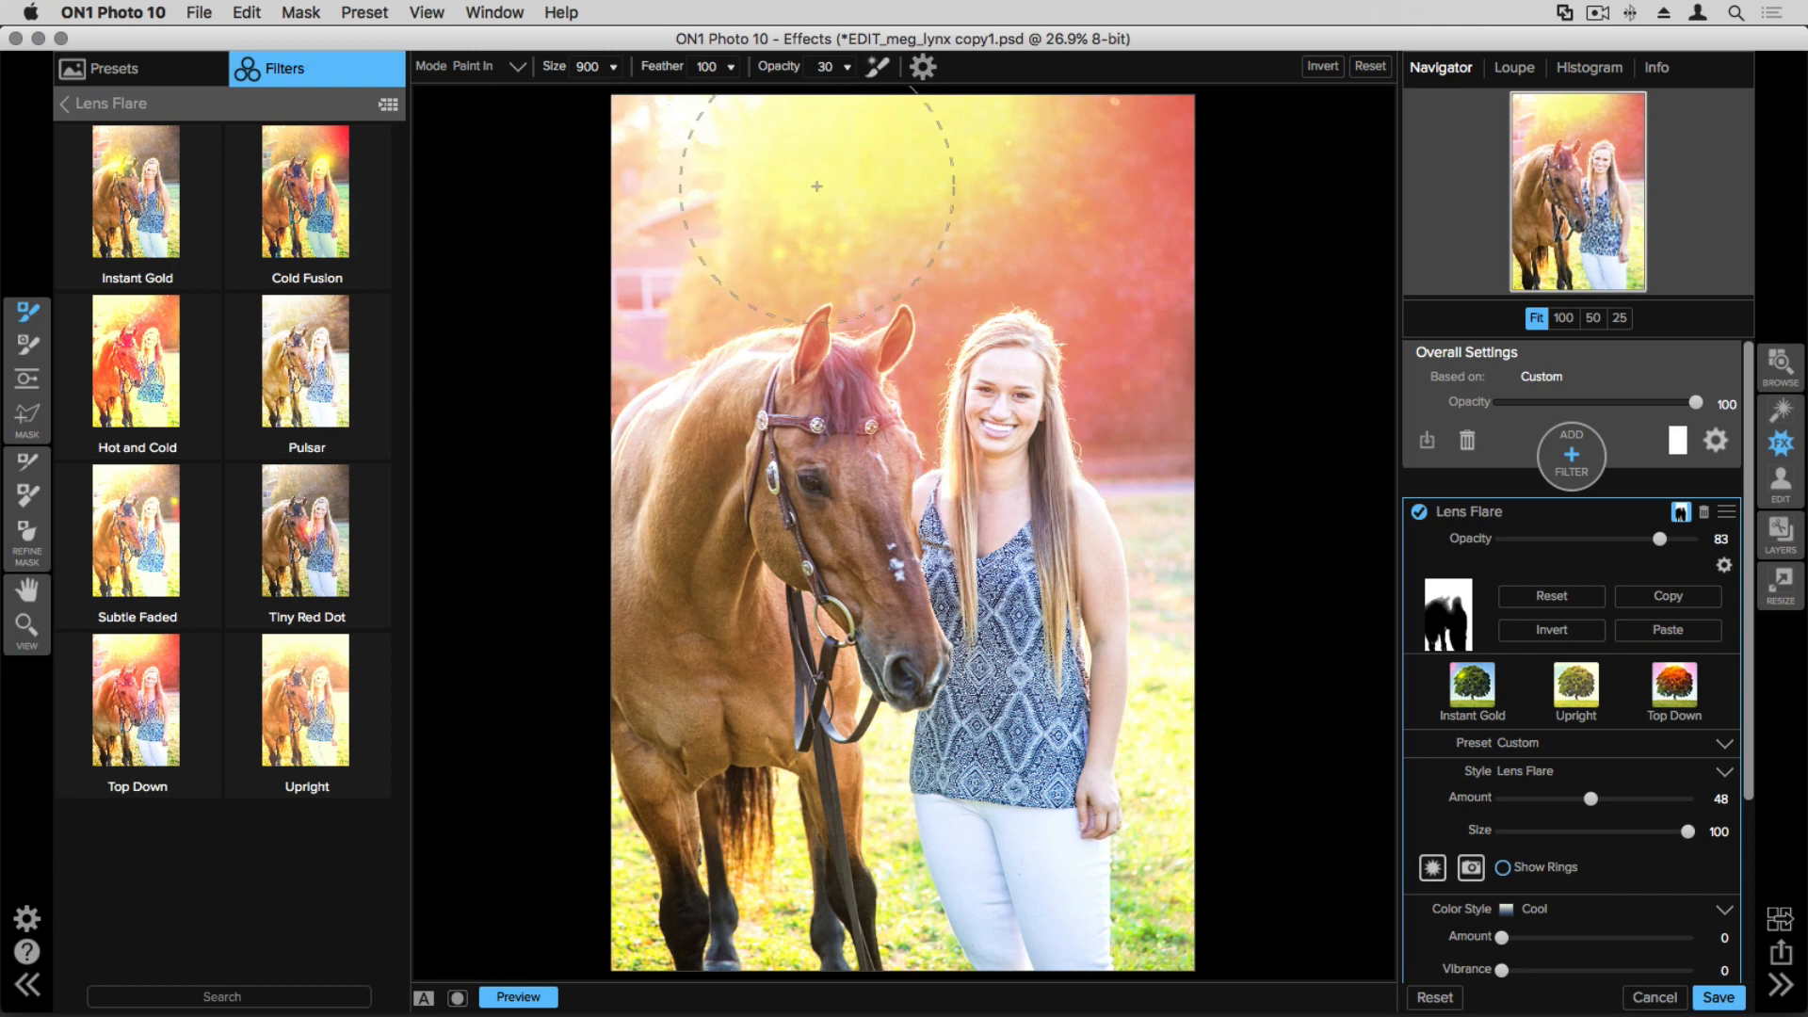
drag(1200, 433, 1211, 361)
Step: Reduce the masking brush to size 200 and switch it to Paint Out mode
key(bracketright)
key(bracketleft)
key(bracketleft)
key(bracketleft)
key(bracketleft)
key(bracketleft)
key(bracketleft)
key(bracketleft)
key(bracketleft)
click(515, 68)
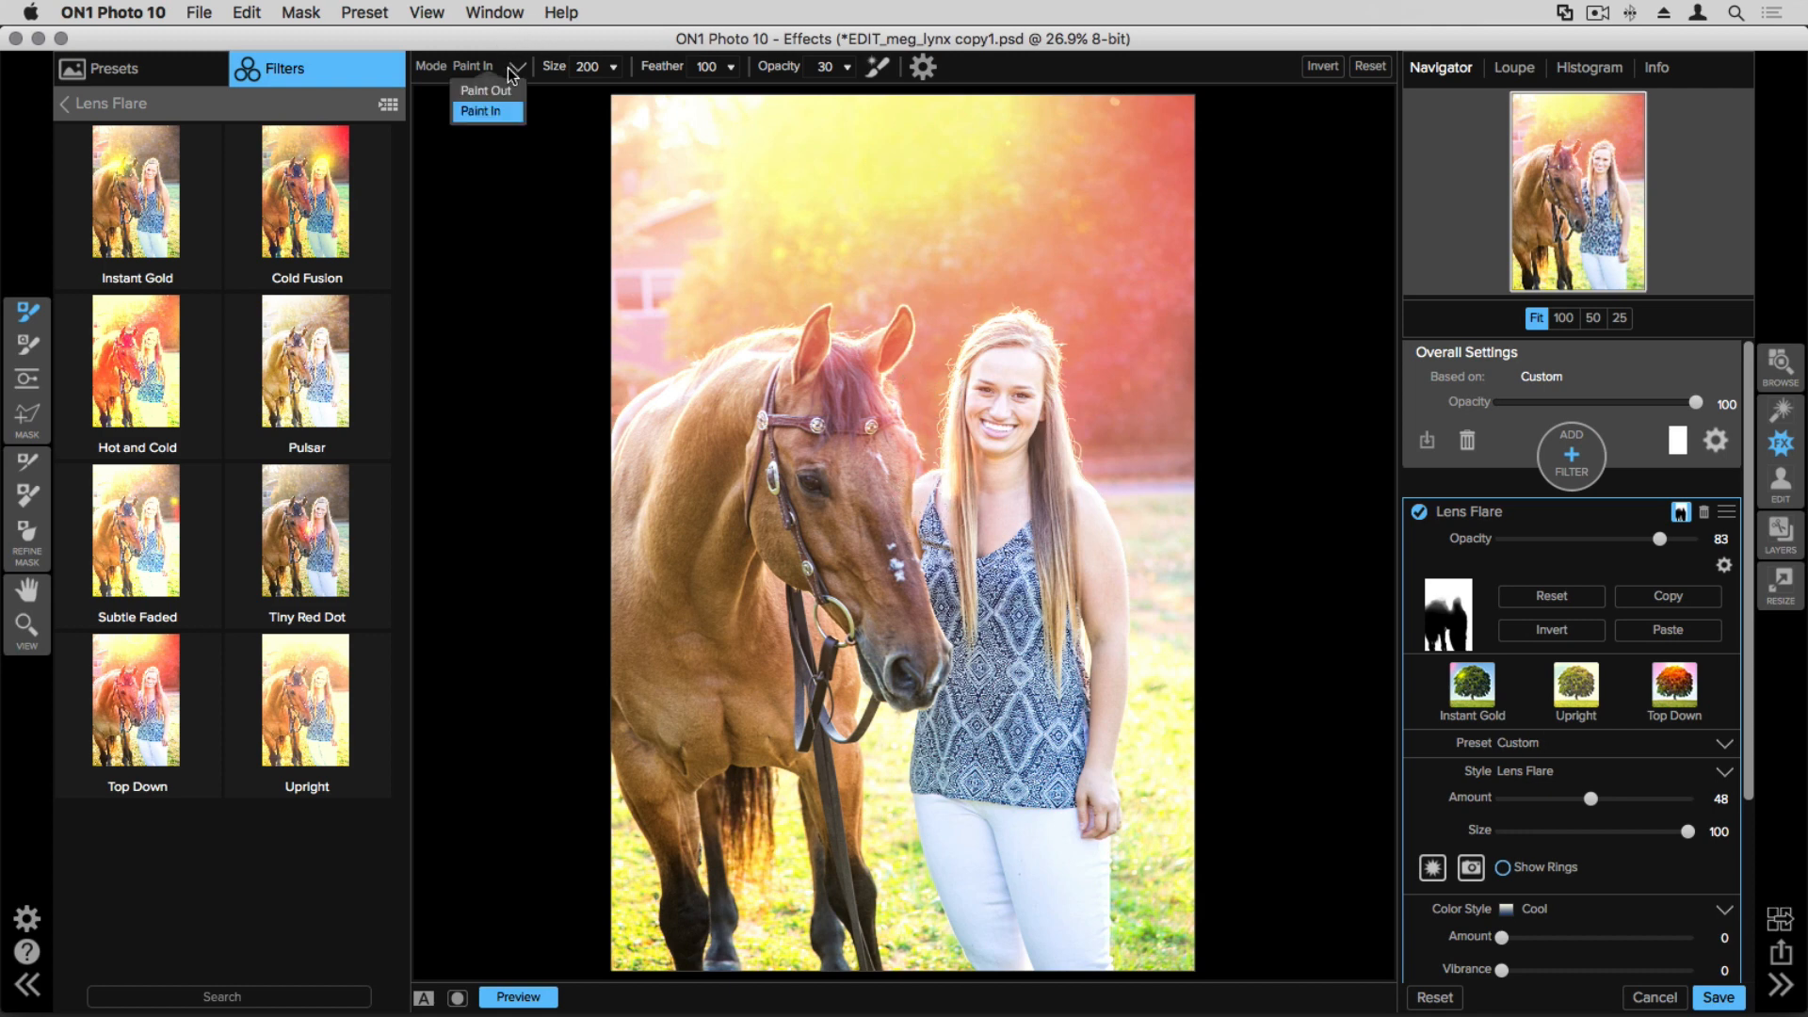
click(485, 91)
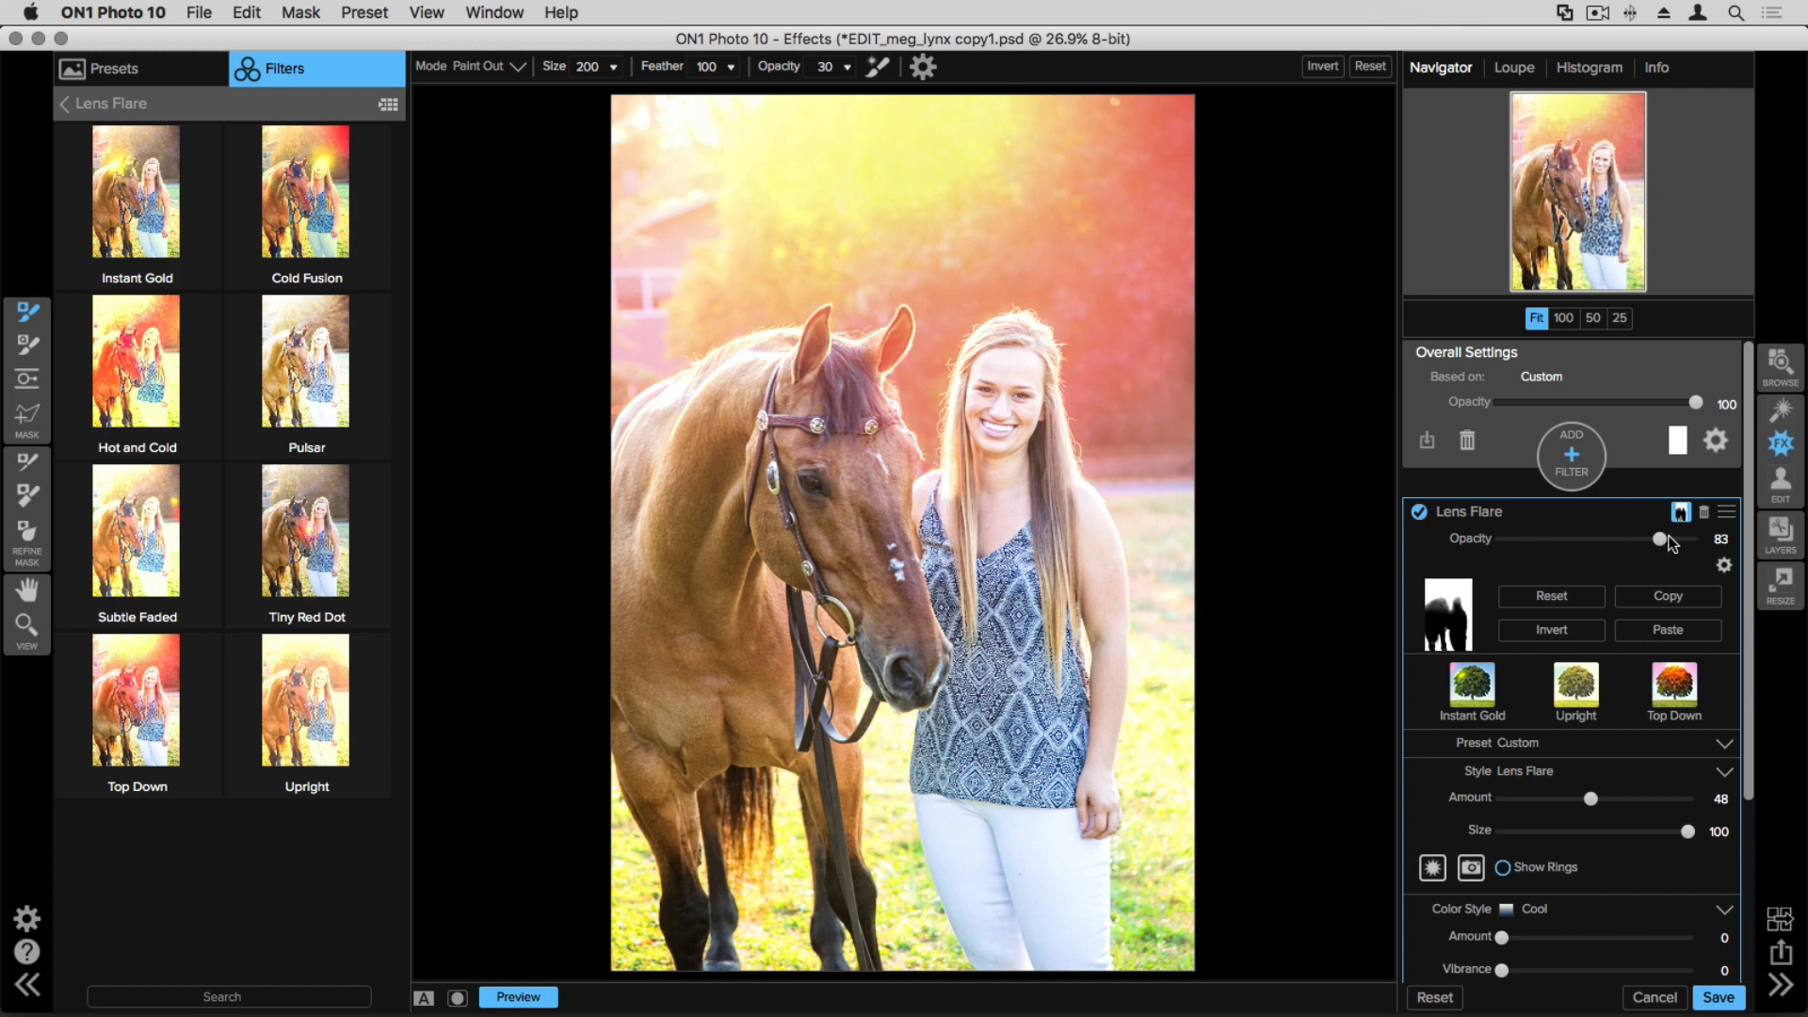
Step: Set the Lens Flare filter's opacity to 69 and compare the photo with the preview off and on
drag(1661, 543, 1633, 545)
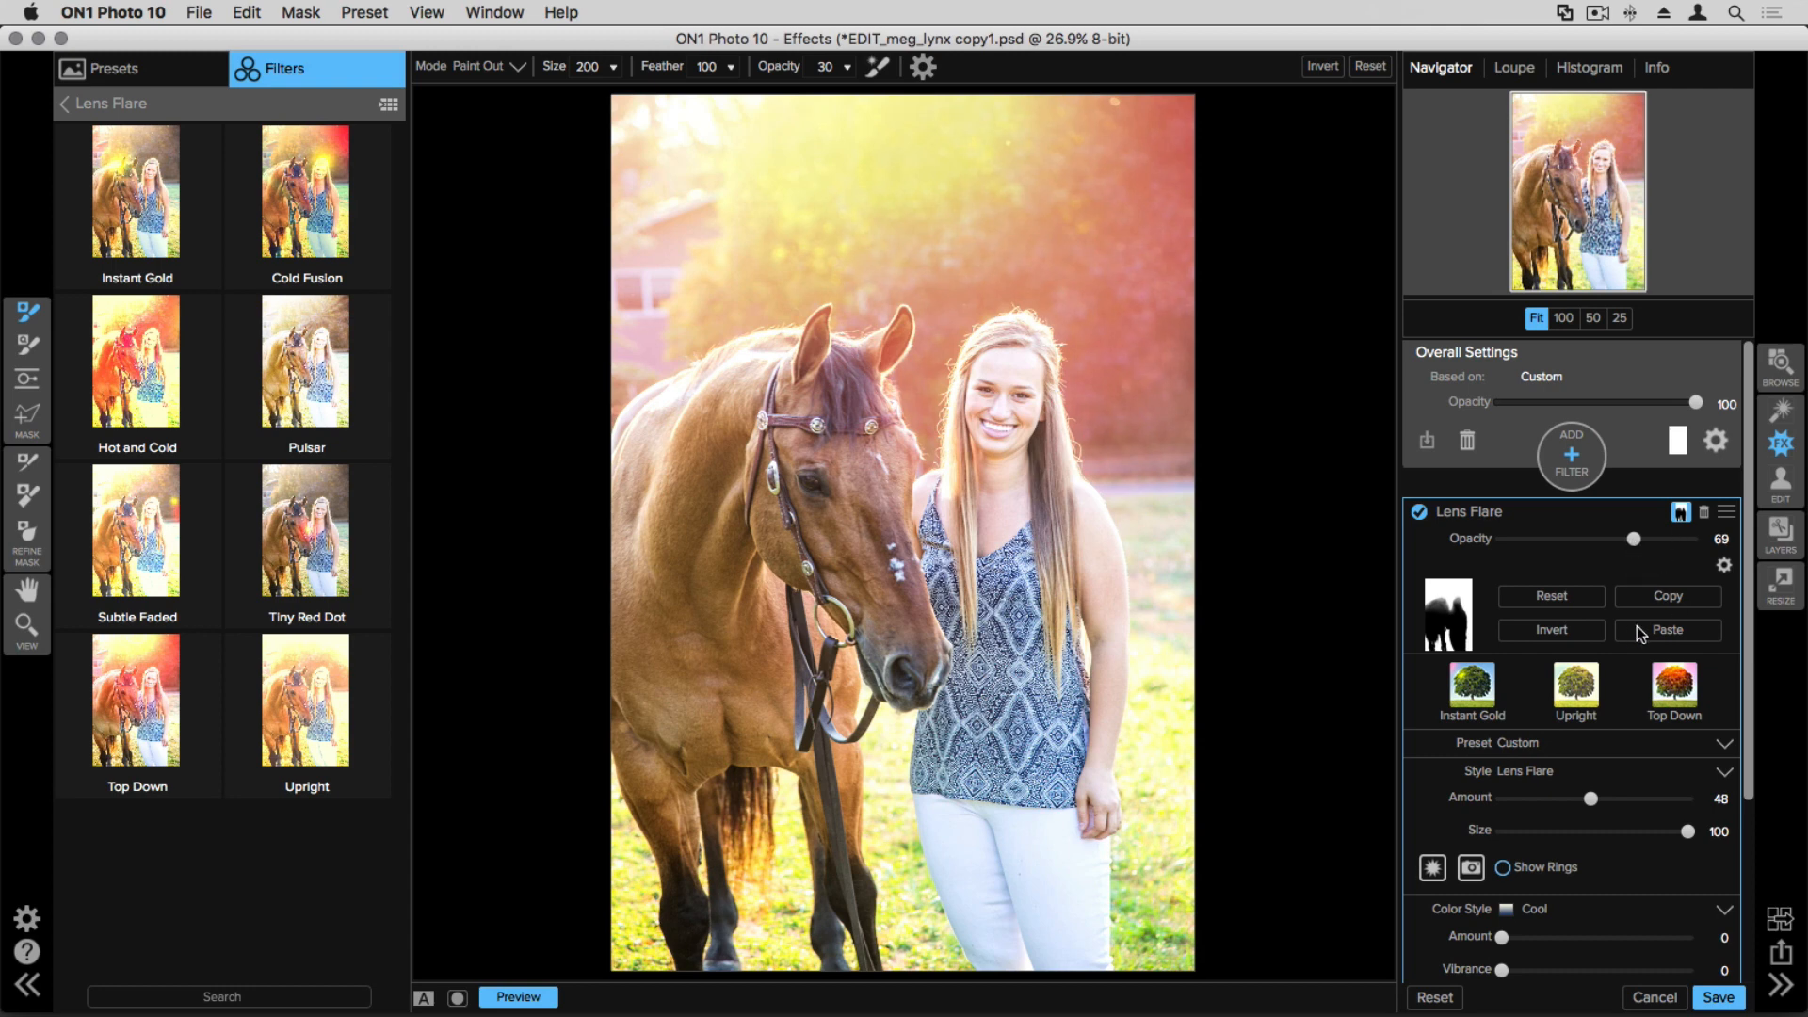
scroll(1588, 629, down, 1)
scroll(1587, 631, down, 3)
scroll(1587, 633, up, 5)
key(super+p)
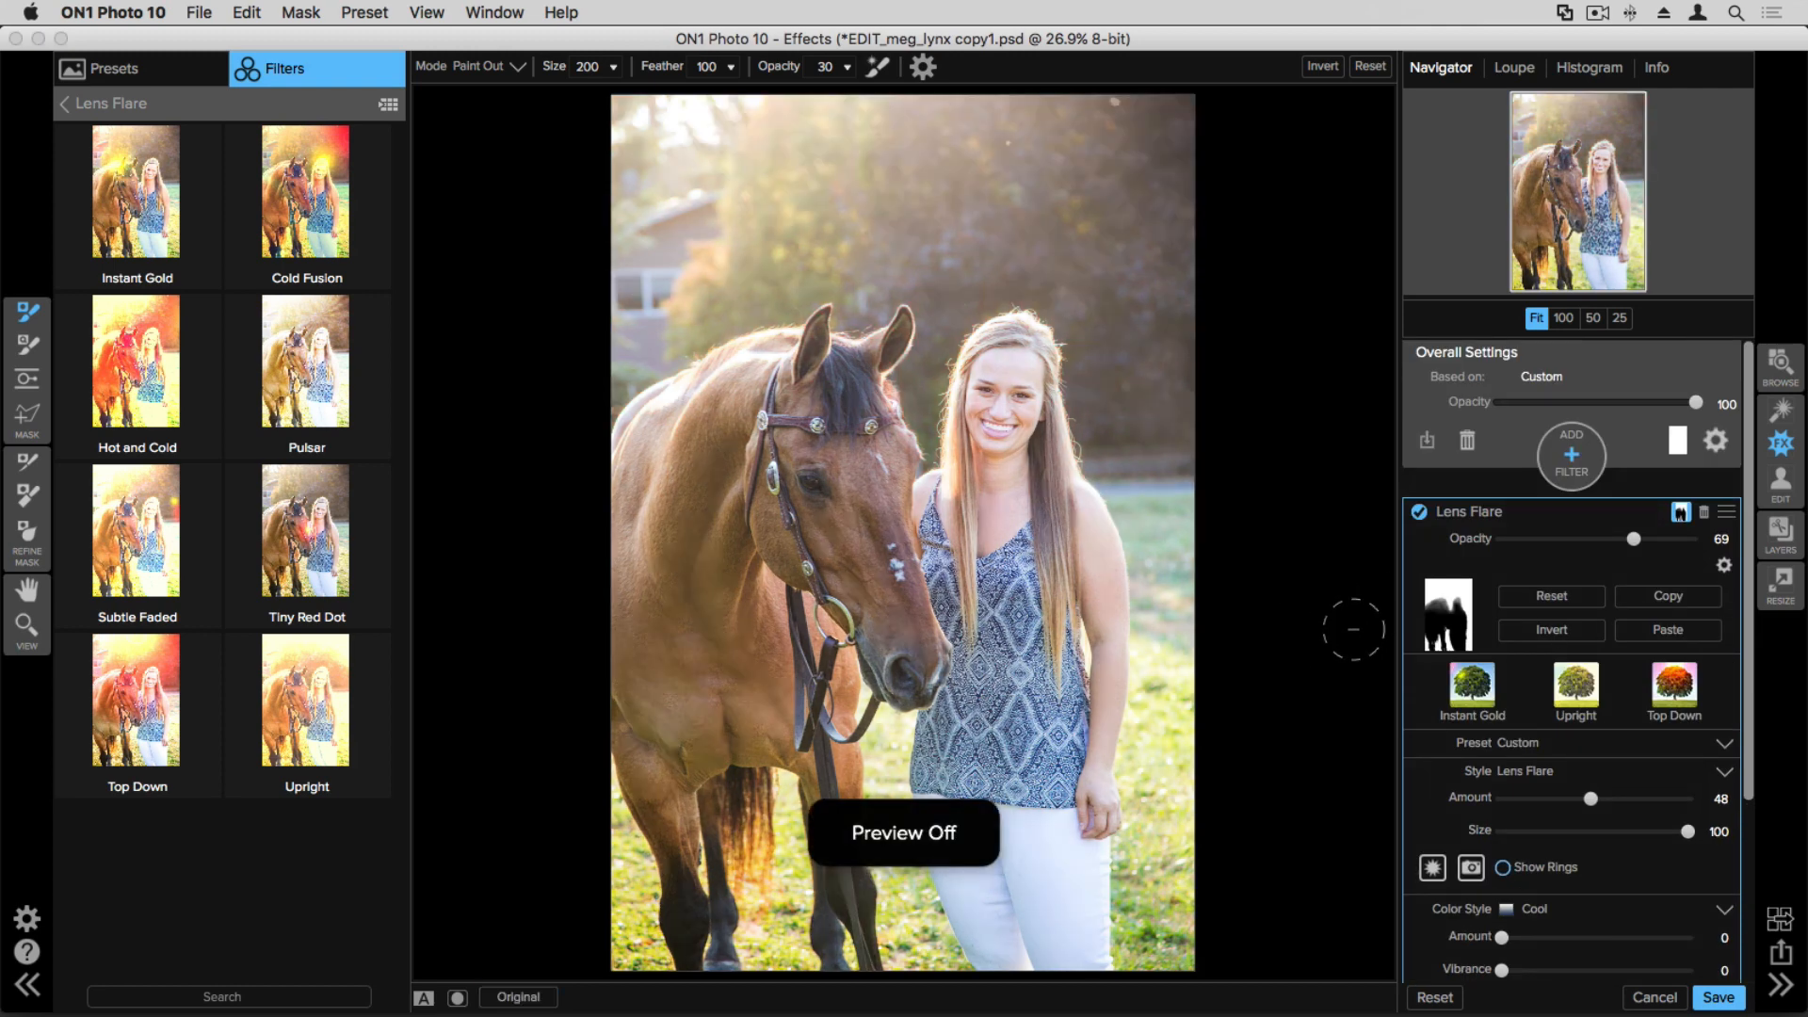
key(super+p)
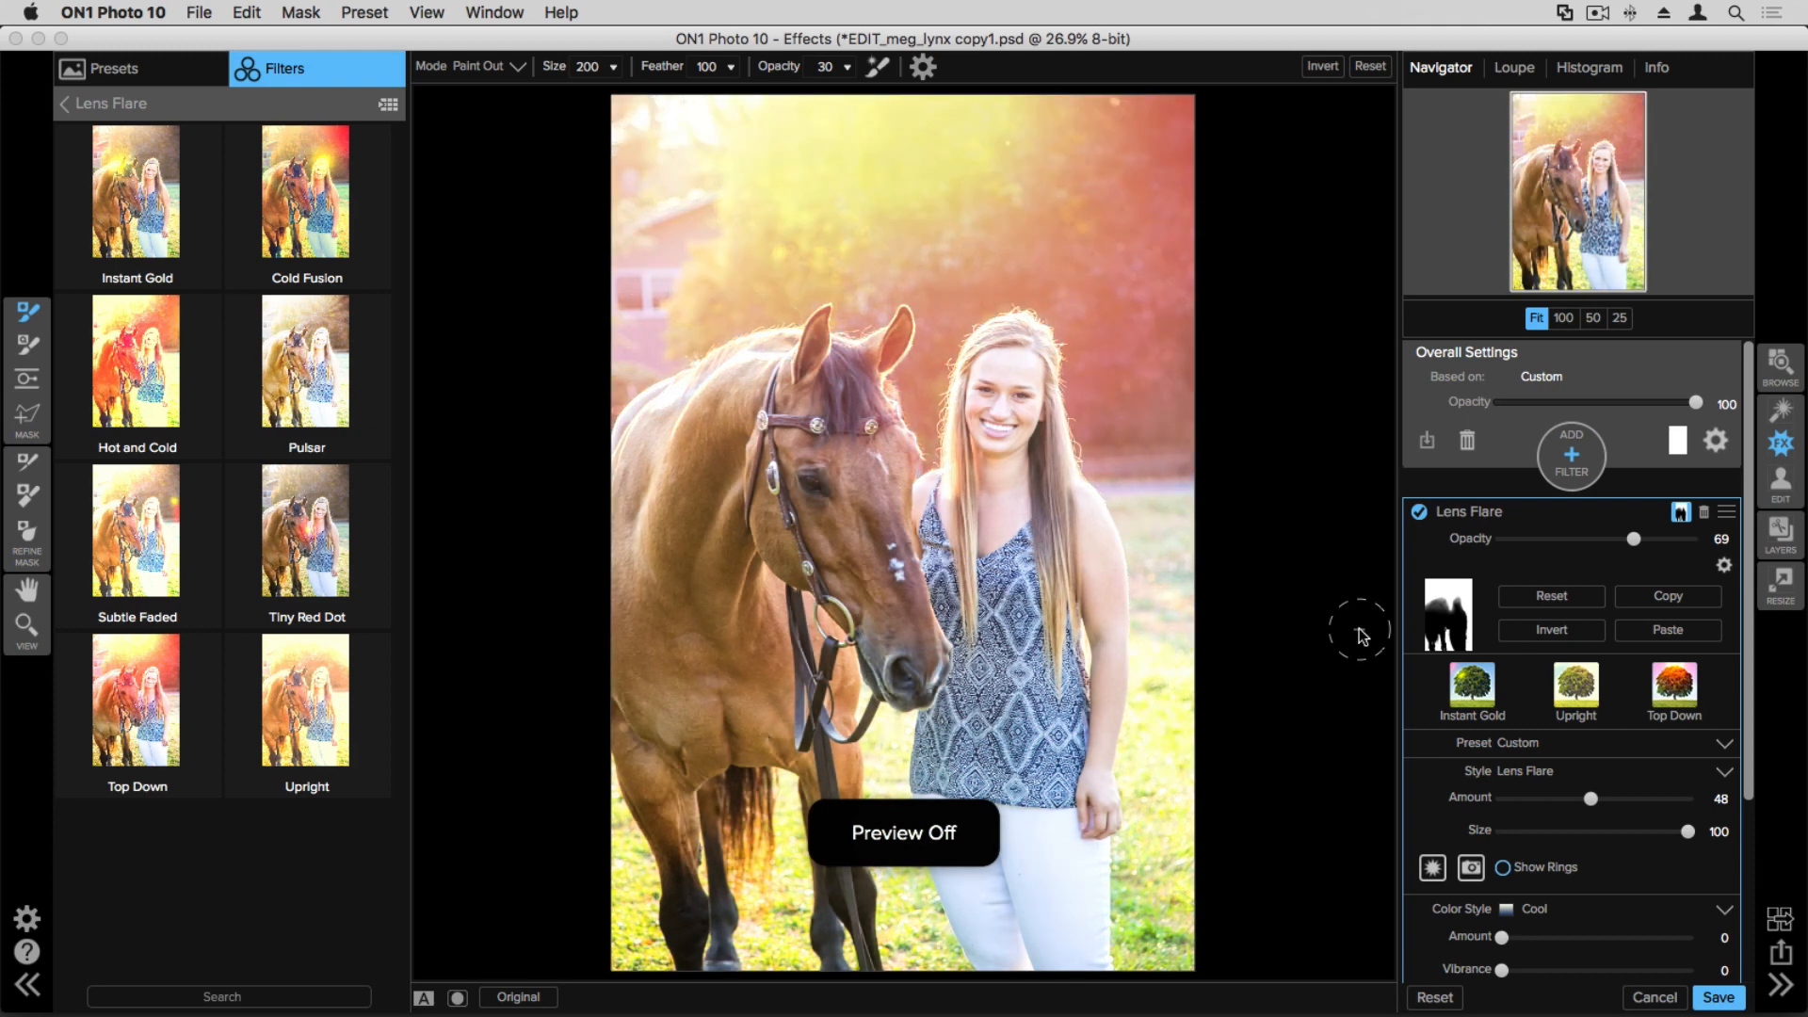